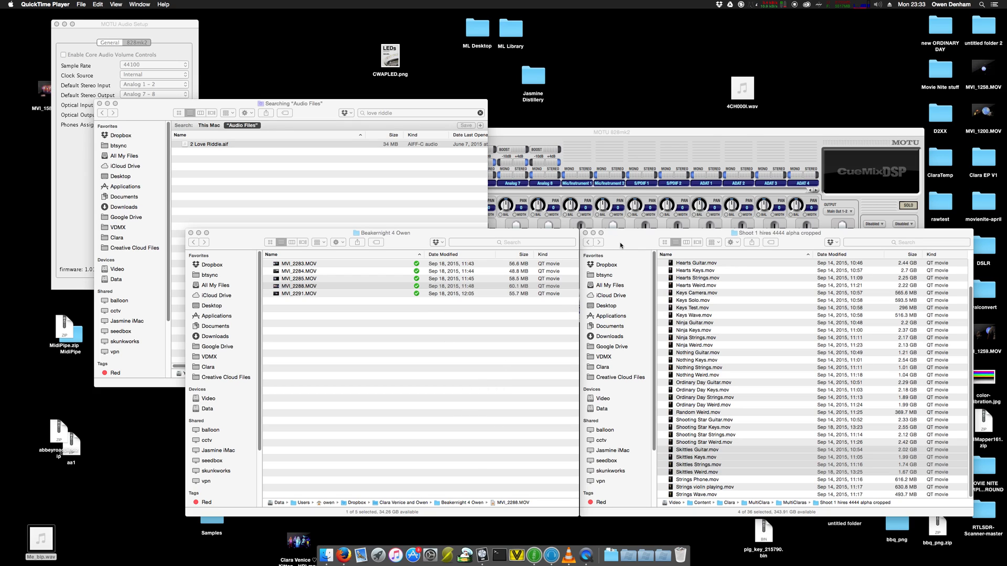
click(629, 245)
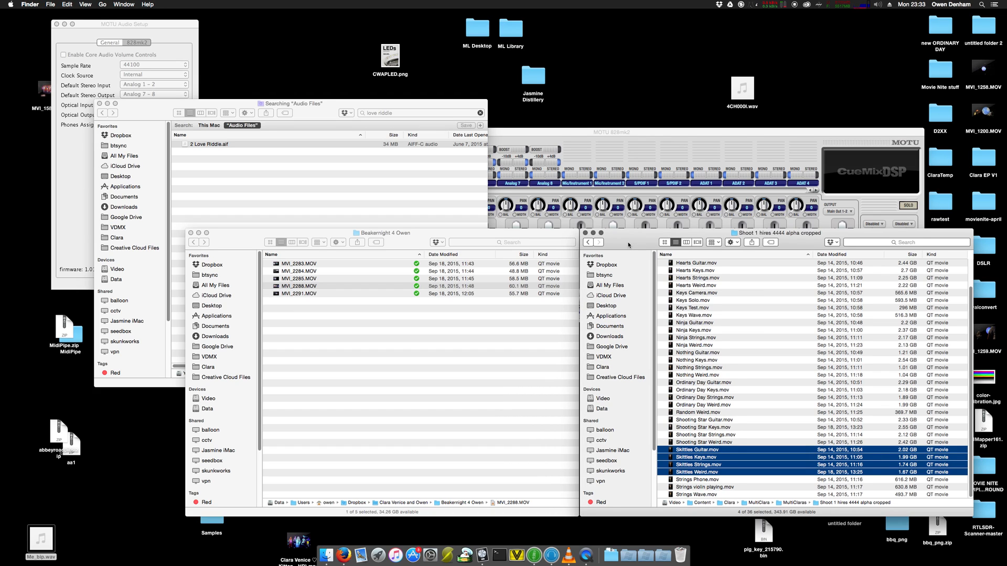
drag(628, 245, 629, 245)
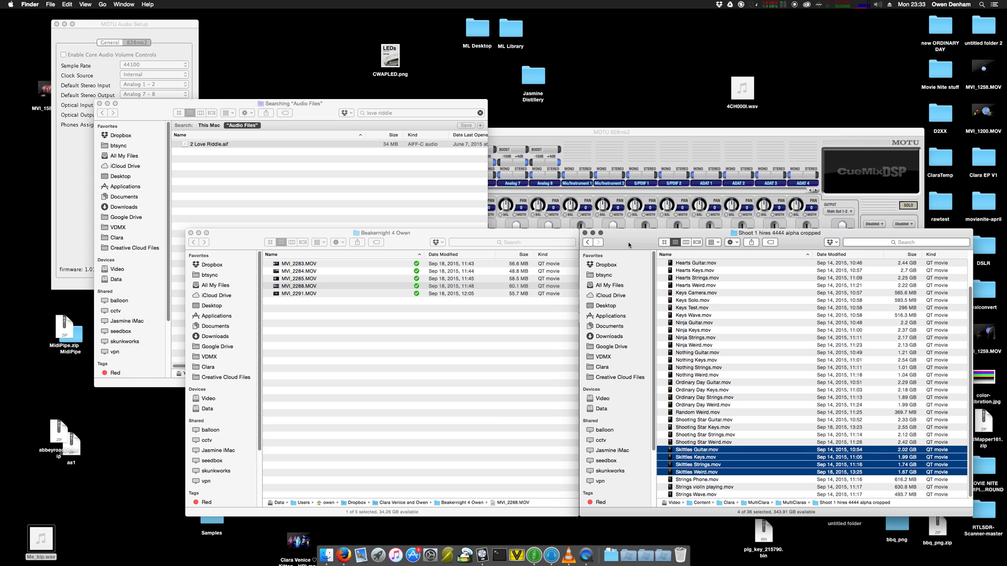
drag(629, 245, 628, 244)
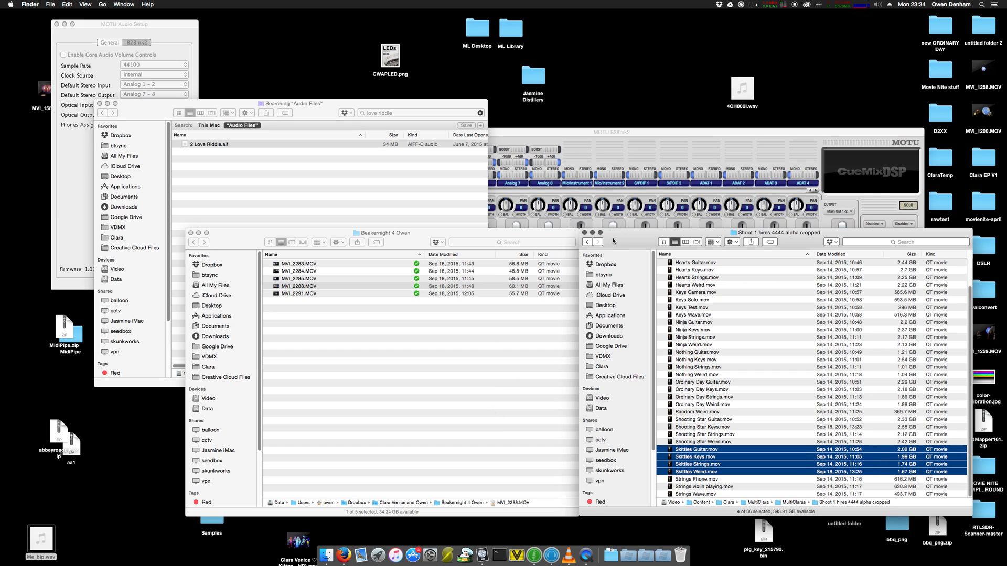
- Switch to Logic Pro X and create a new empty project
click(482, 554)
click(65, 5)
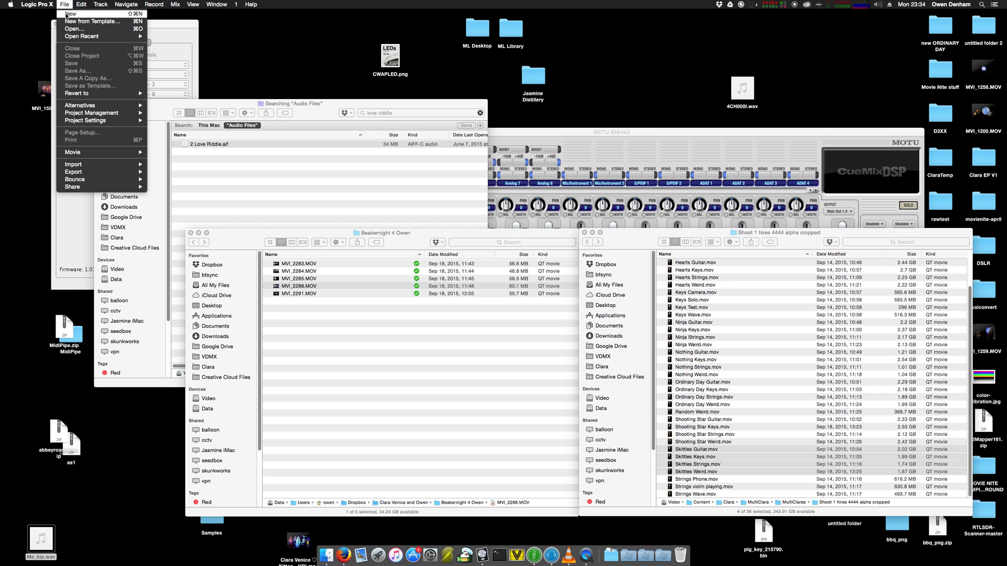
click(67, 15)
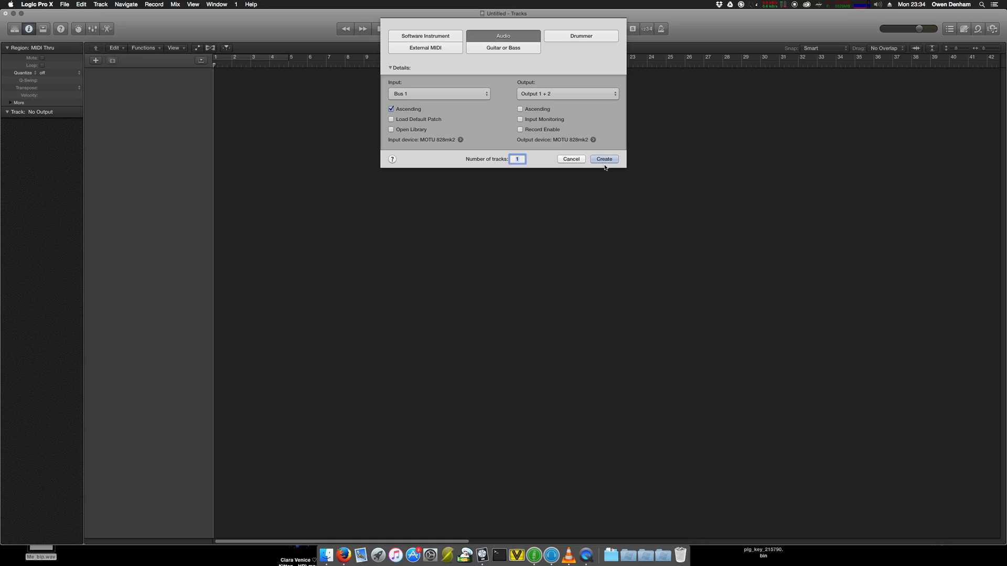
- Create one audio track with its output set to Output 9 + 10
click(577, 100)
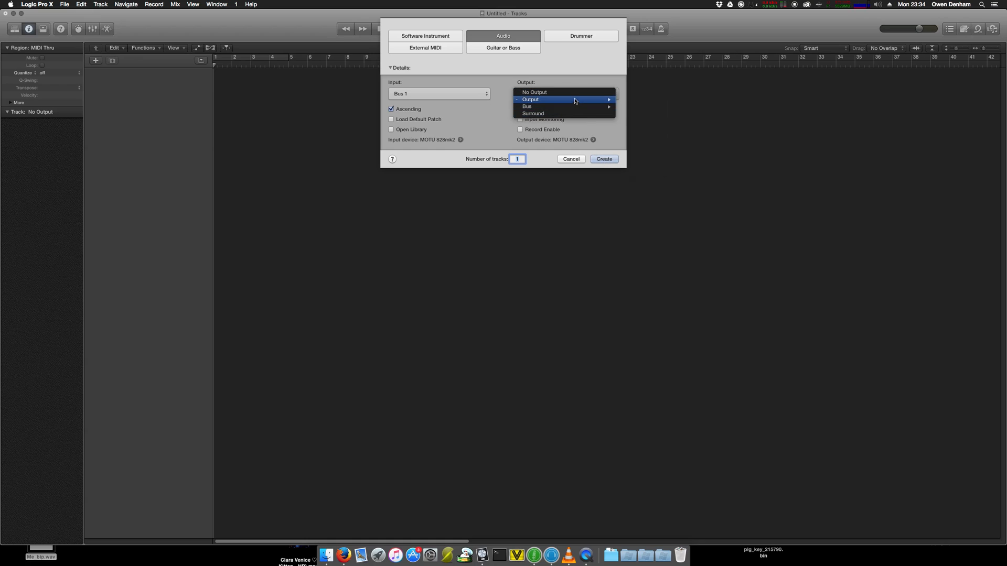
mouse_move(577, 99)
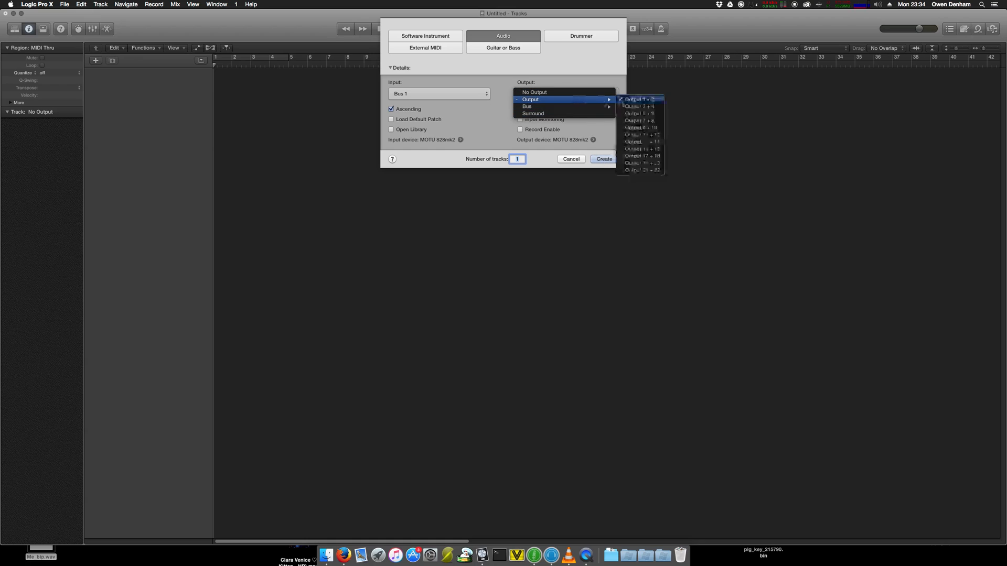
click(626, 127)
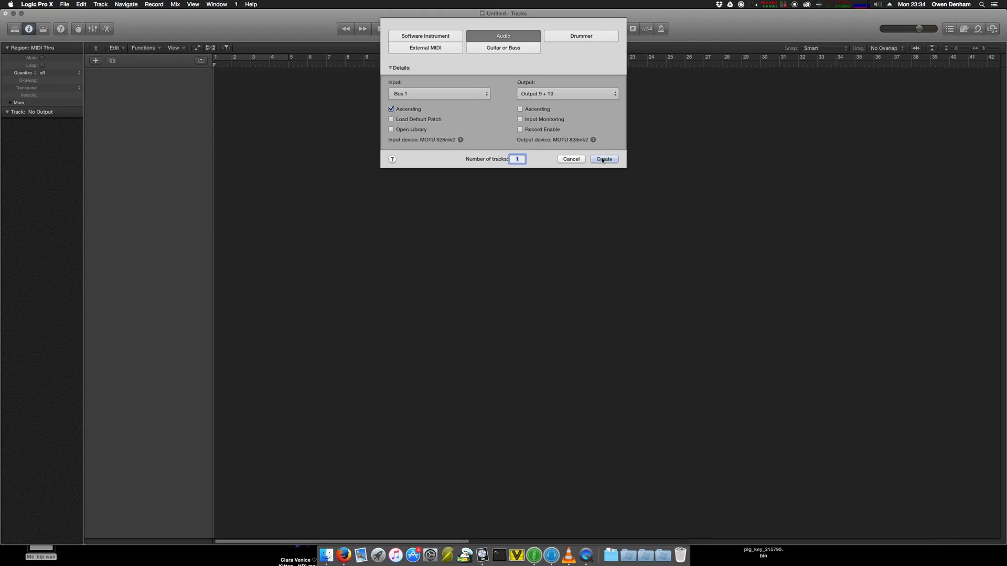
click(602, 159)
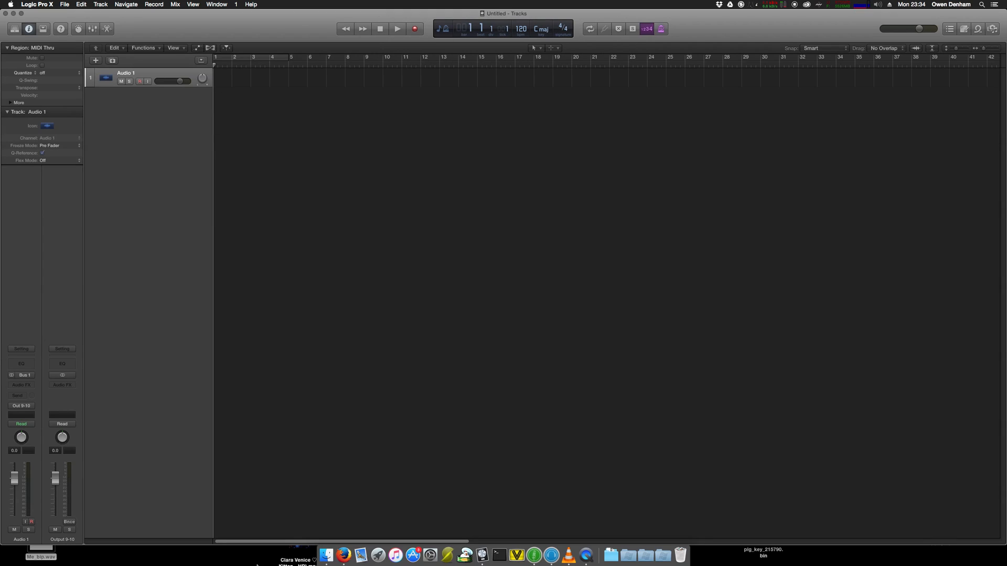
- Add 2 Love Riddle.aif from the Finder search results to the audio track at bar 2
click(326, 555)
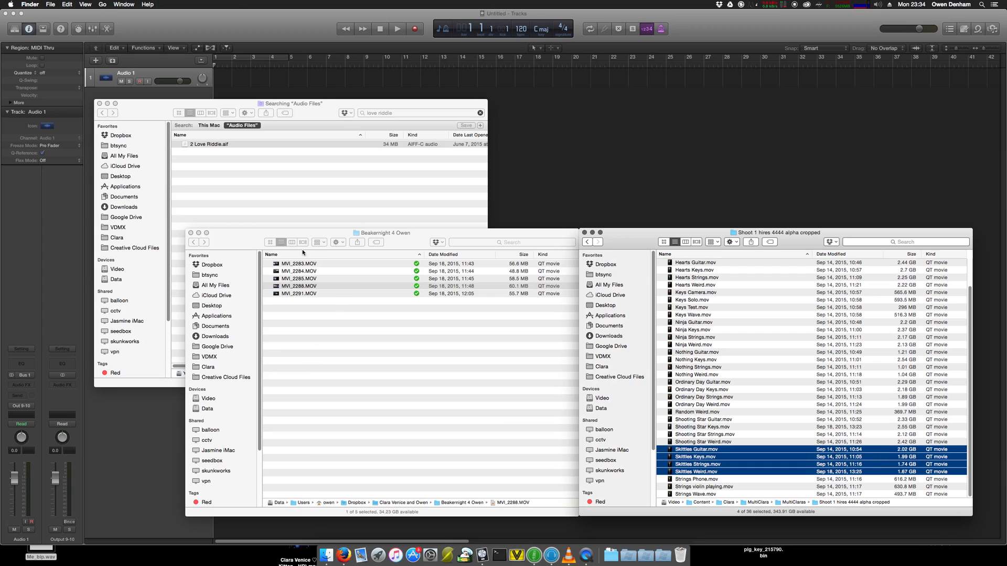
drag(211, 146, 224, 81)
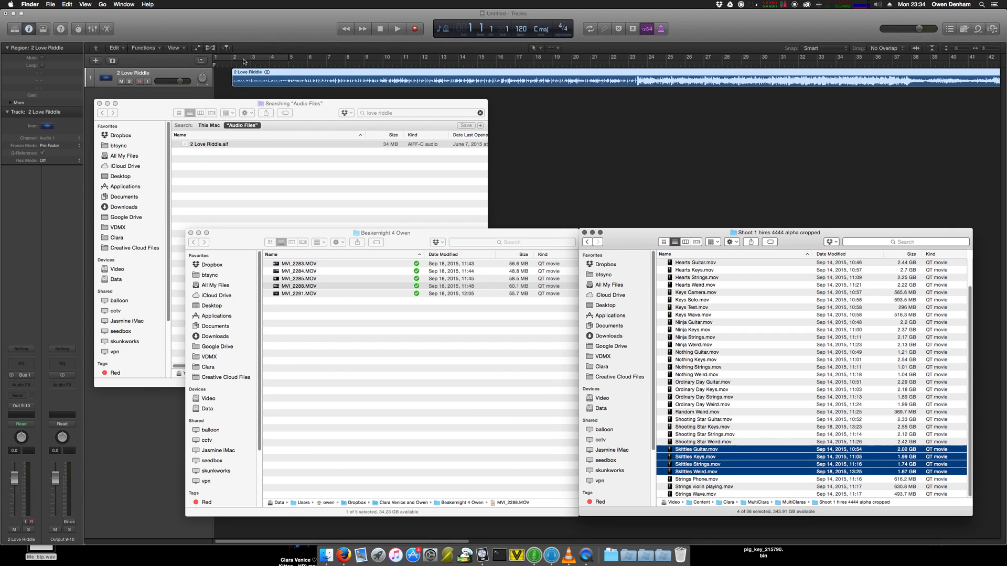
click(244, 61)
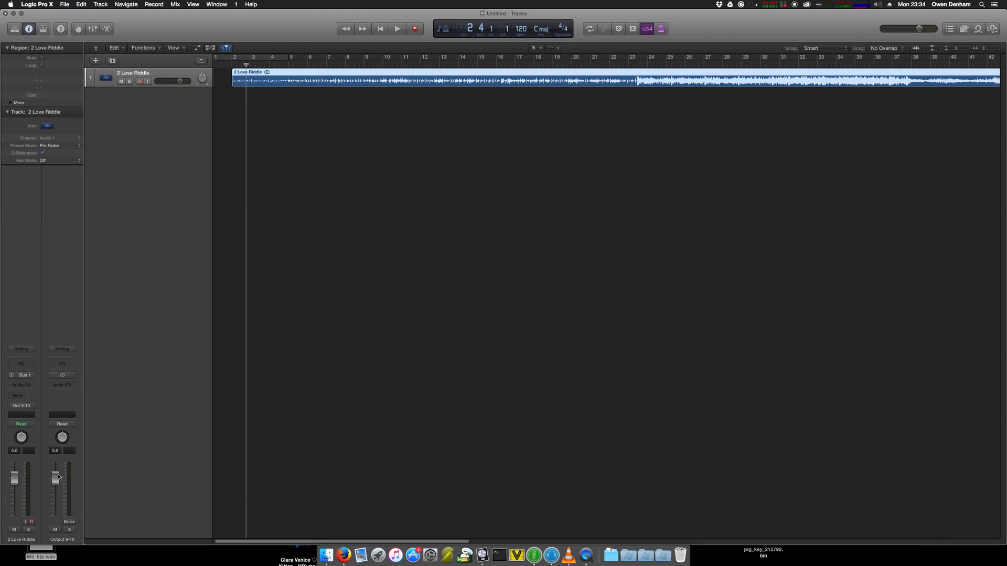
- Lower the Output 9-10 fader to -33 dB, and set the project tempo to 135 while playing the song
drag(51, 486, 51, 526)
key(space)
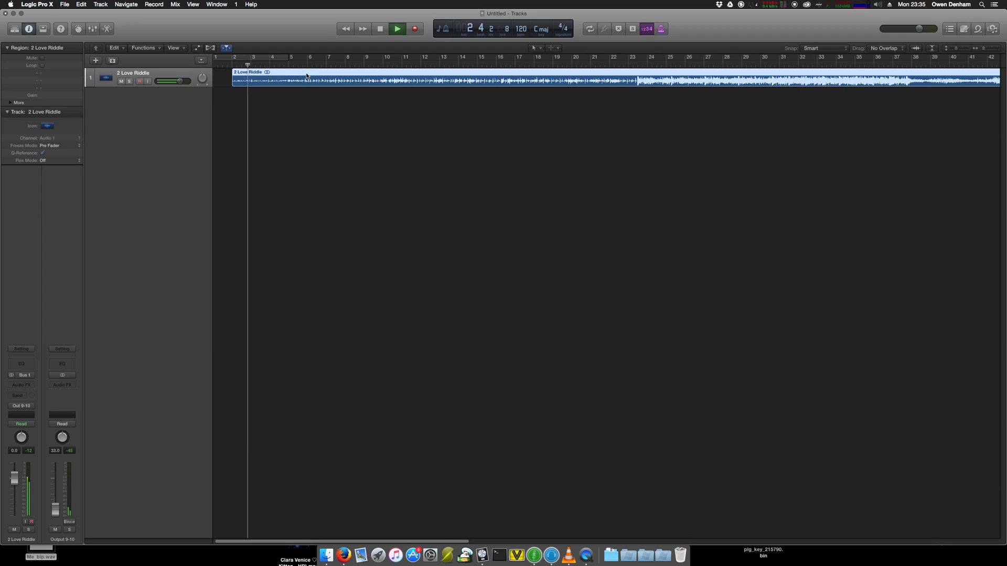
key(super+Right)
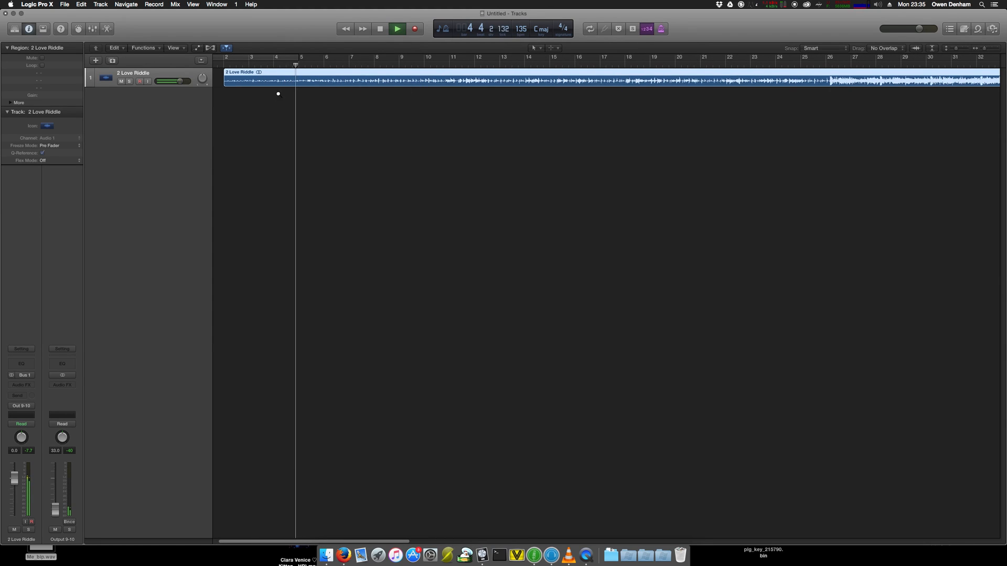
key(super+Down)
key(space)
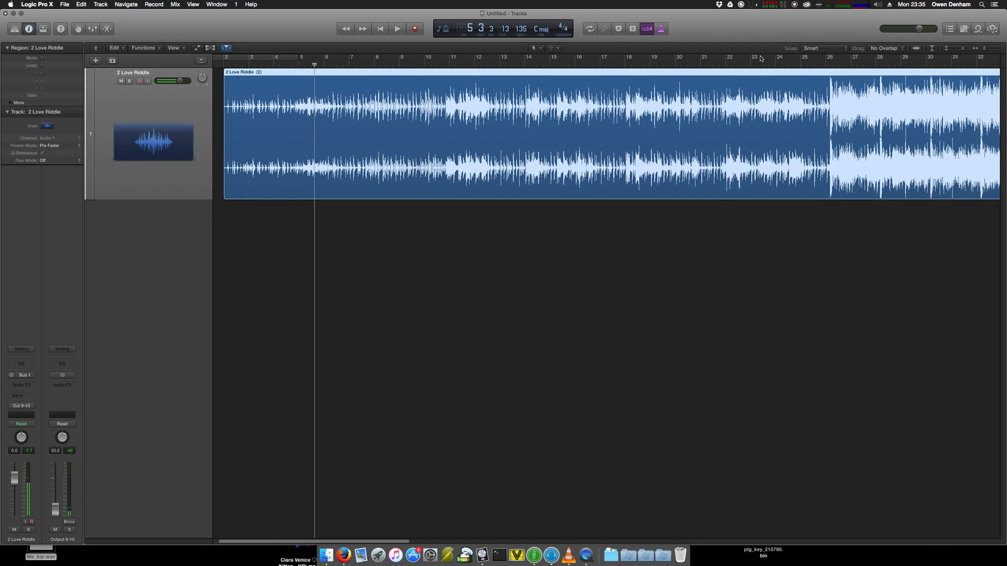
- Move the 2 Love Riddle region along the timeline so its first loud section starts near bar 41, and place the playhead there
click(824, 61)
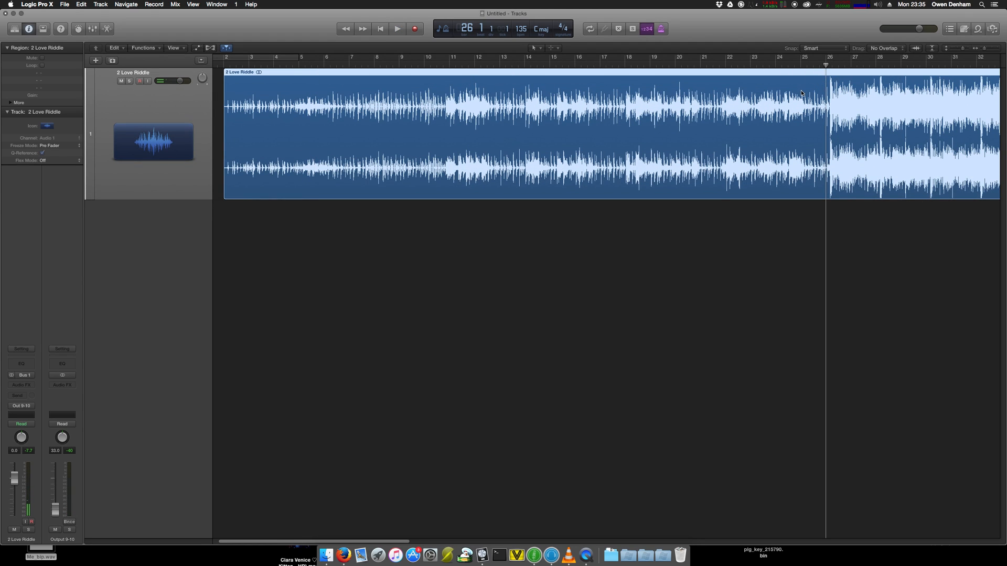
key(super+Left)
key(super+Left)
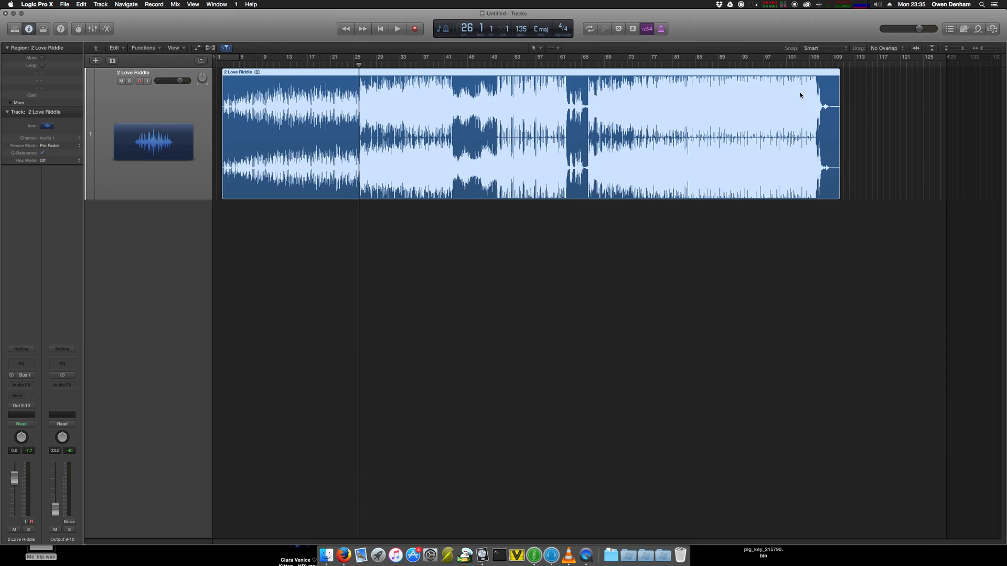
drag(355, 103, 379, 115)
drag(311, 120, 357, 125)
key(period)
key(period)
key(period)
key(period)
key(period)
key(period)
key(period)
key(period)
key(period)
key(period)
key(period)
key(period)
key(period)
key(period)
key(period)
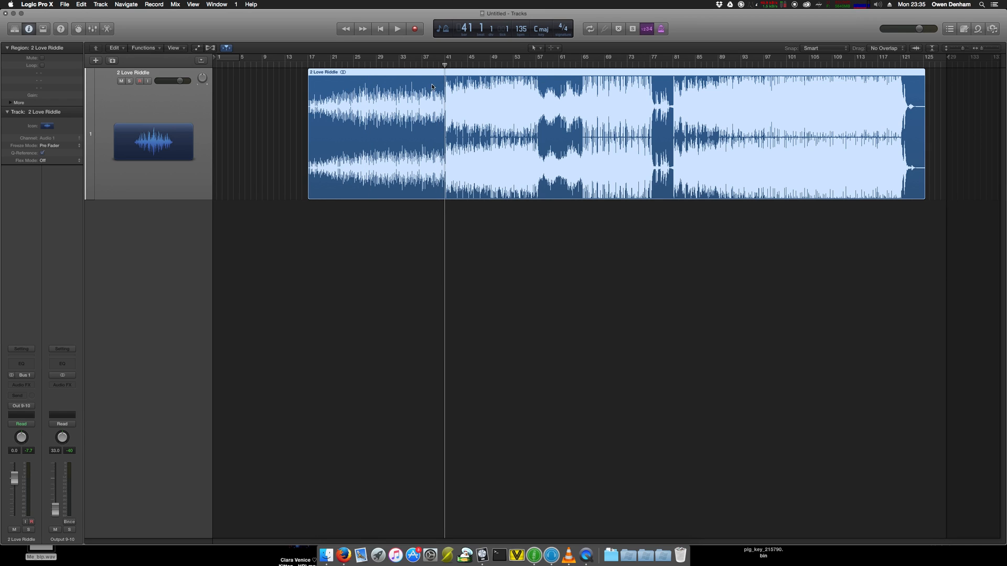
- Nudge the song region to line its first loud beat up with bar 41, and play it to check the timing
key(super+Right)
key(super+Right)
key(super+Right)
key(super+Right)
key(super+Right)
drag(496, 119, 460, 126)
key(space)
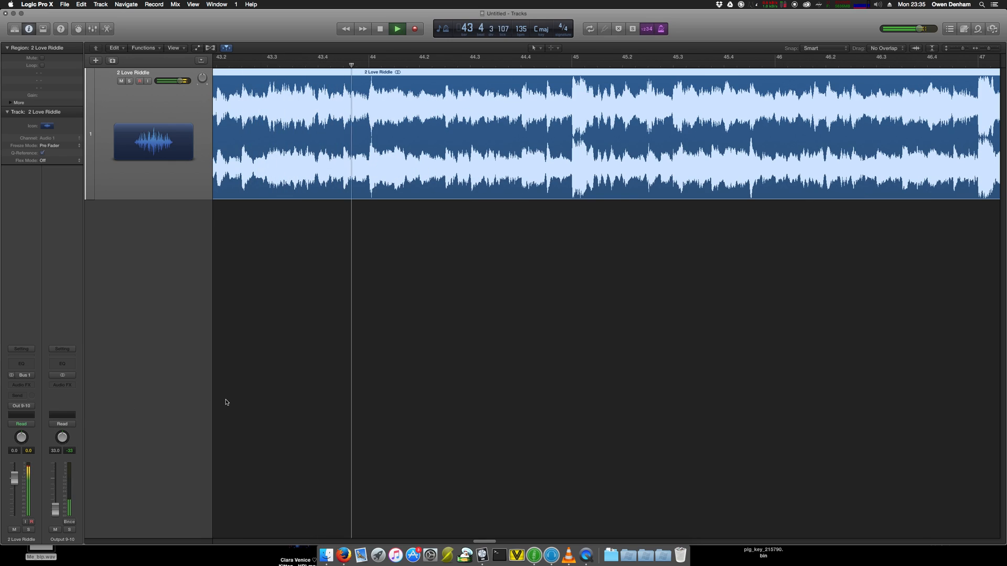
key(space)
- Set the metronome output to 9-10 in the project settings, and play the song to check it against the click
click(61, 7)
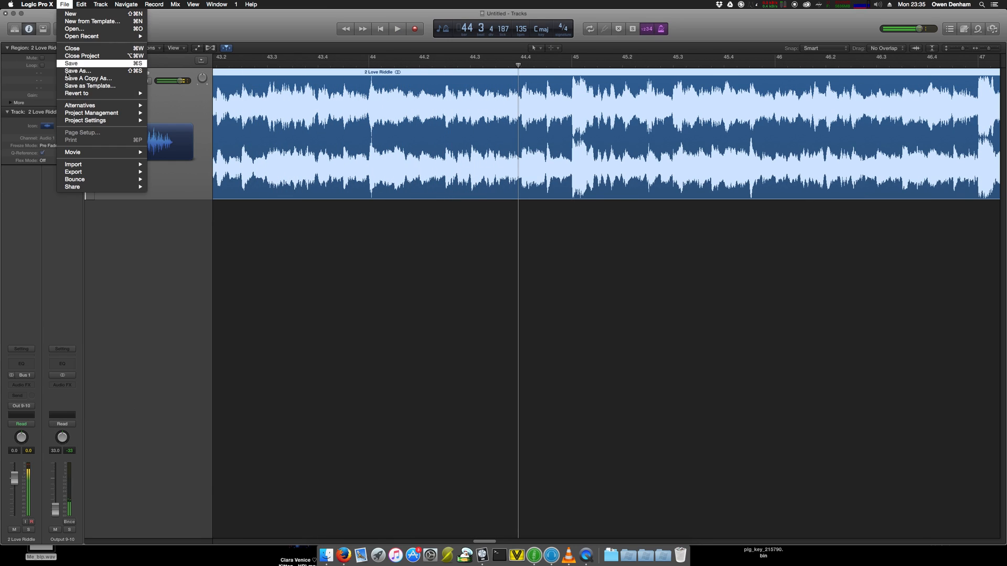
mouse_move(127, 108)
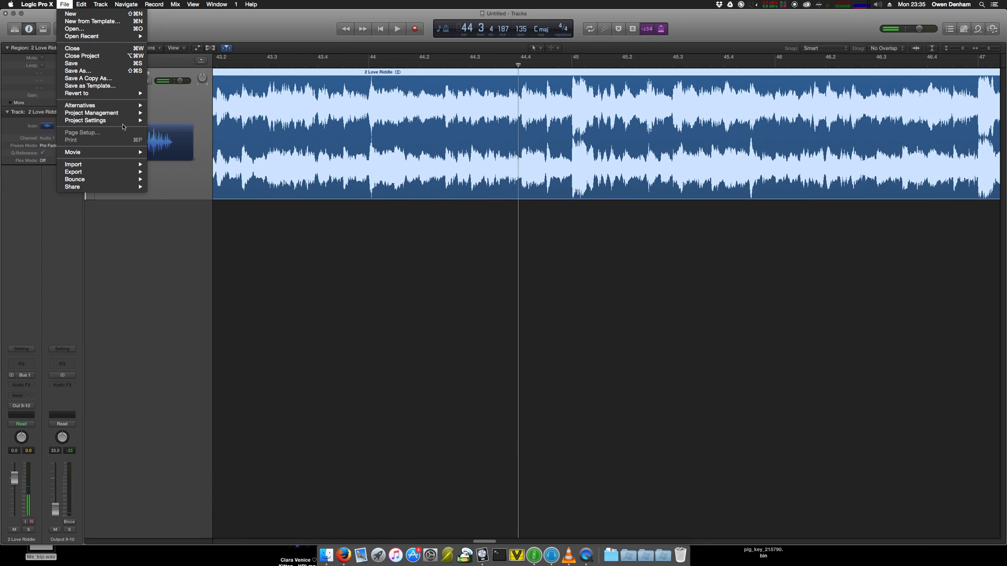
click(162, 136)
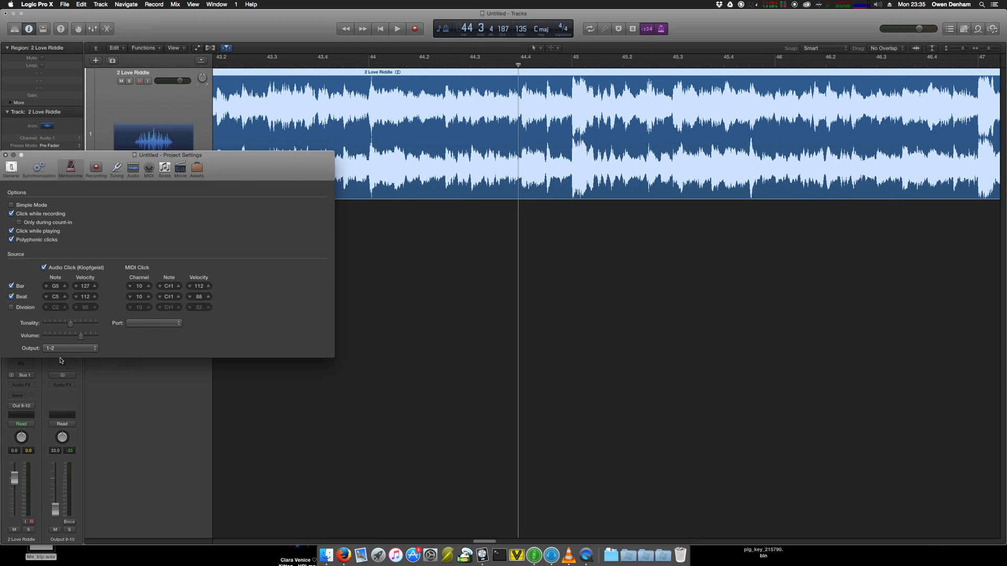
click(70, 348)
click(60, 378)
key(space)
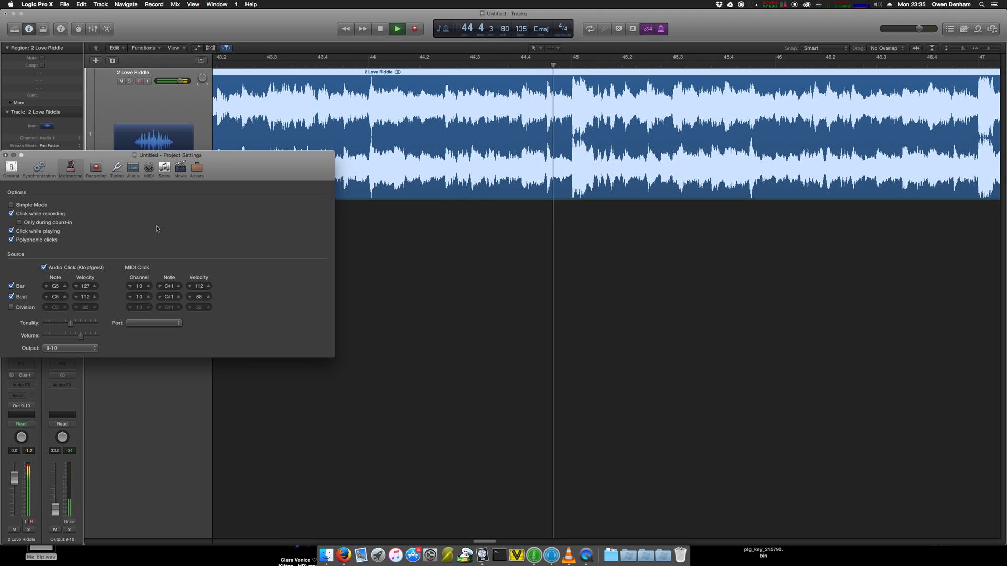
click(7, 155)
click(214, 252)
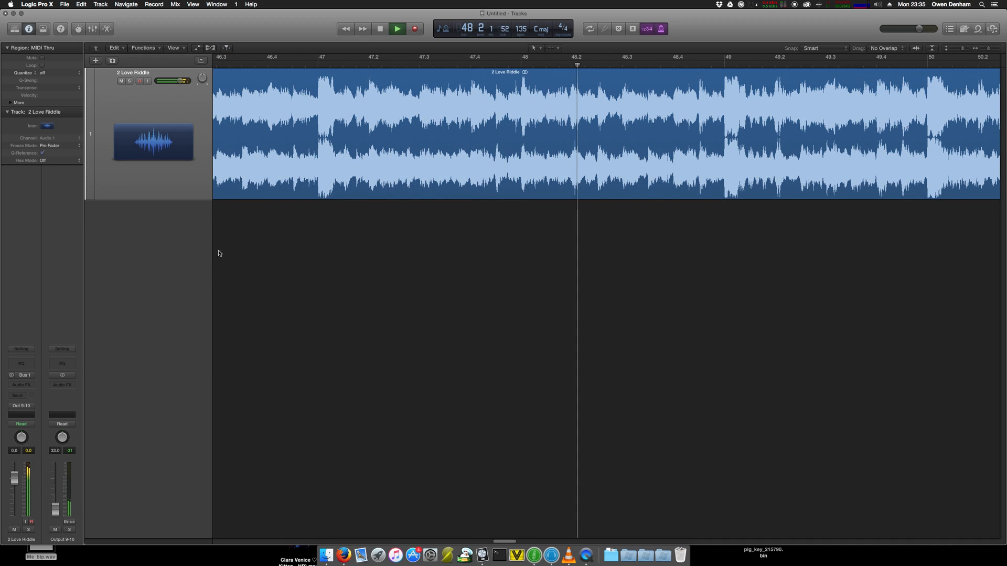
key(space)
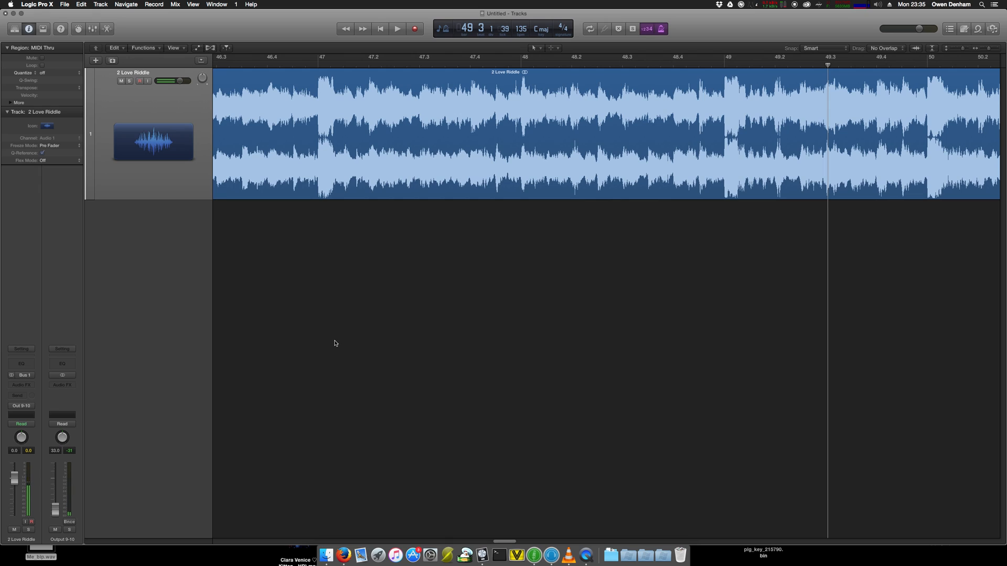
- Return the playhead to the project start and zoom out to fit most of the song region in view
key(Return)
key(super+Up)
key(super+Up)
key(super+Up)
key(super+Up)
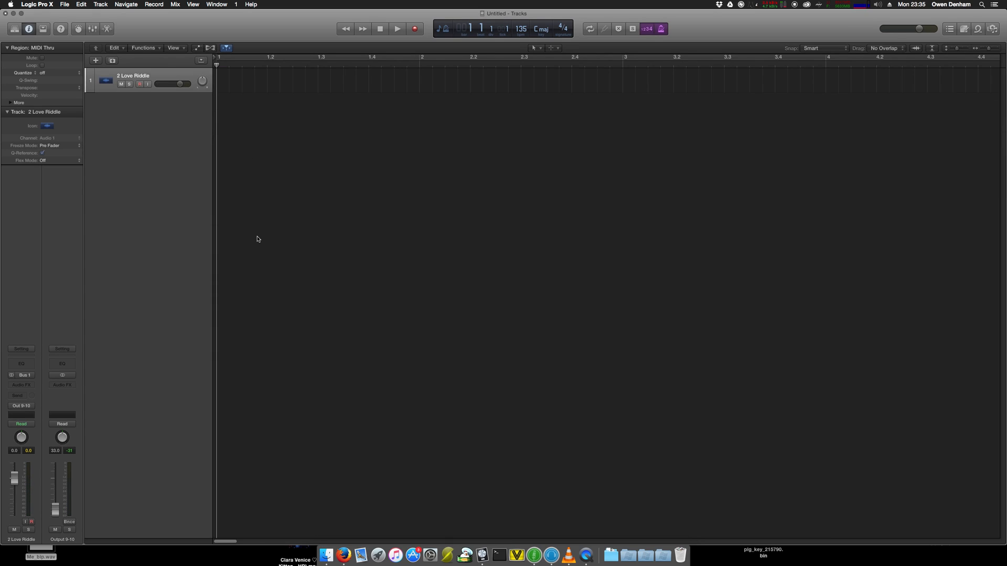
key(super+Left)
key(super+Left)
key(super+Left)
key(super+Left)
key(super+Left)
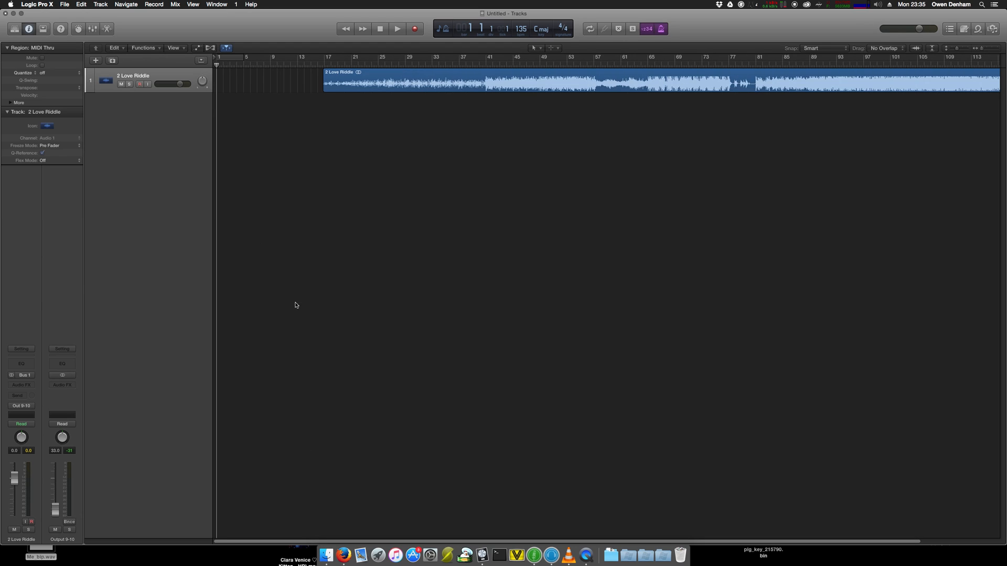
- Preview Skittles Guitar.mov from the Shoot 1 hires 4444 alpha cropped folder in Finder, skipping further into the clip
click(326, 555)
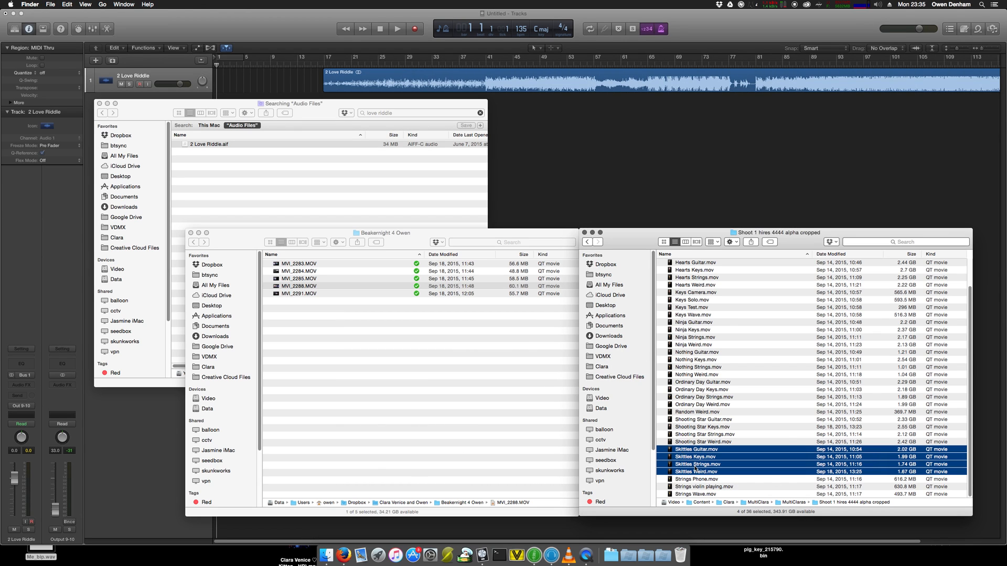
click(691, 436)
click(690, 450)
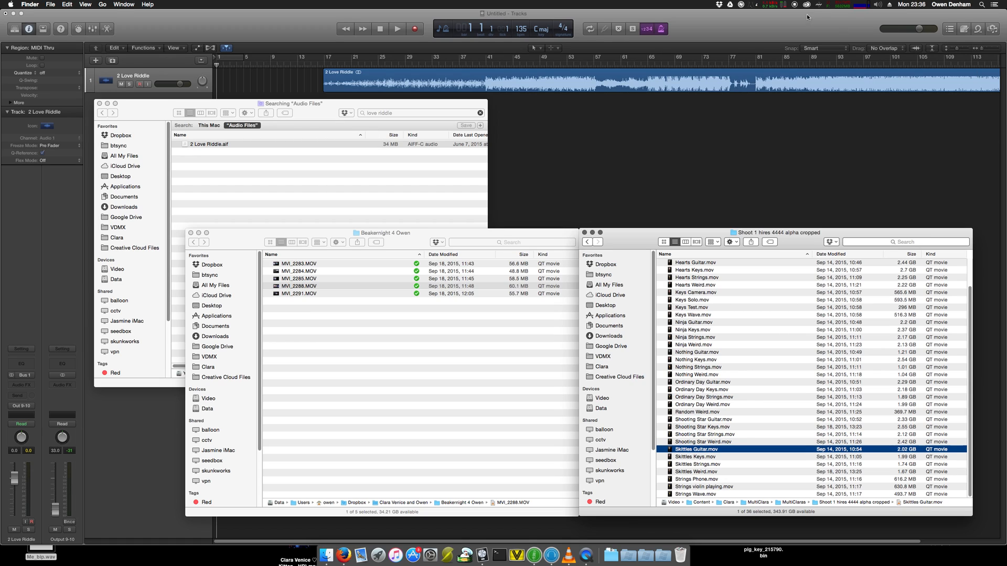
click(882, 4)
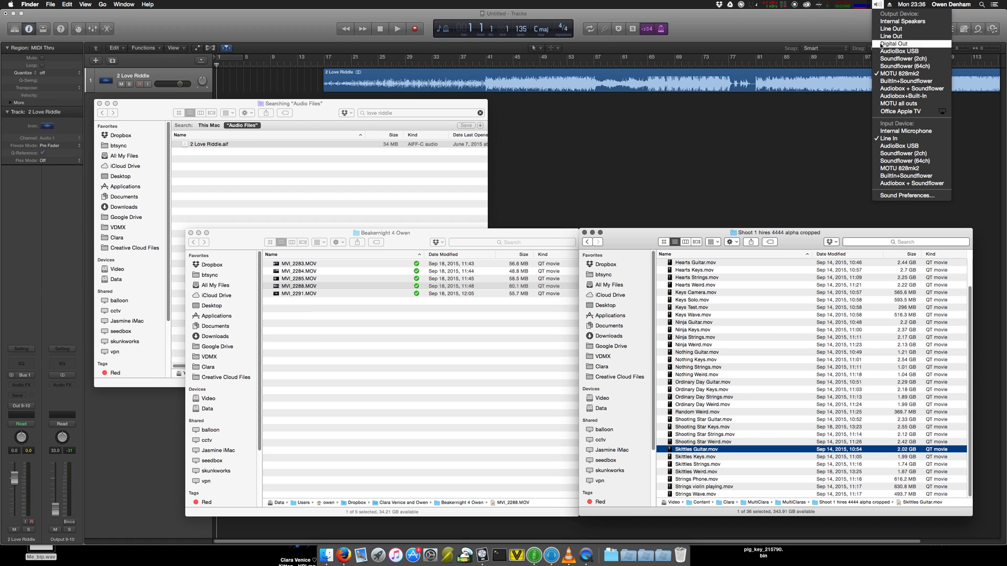
click(880, 4)
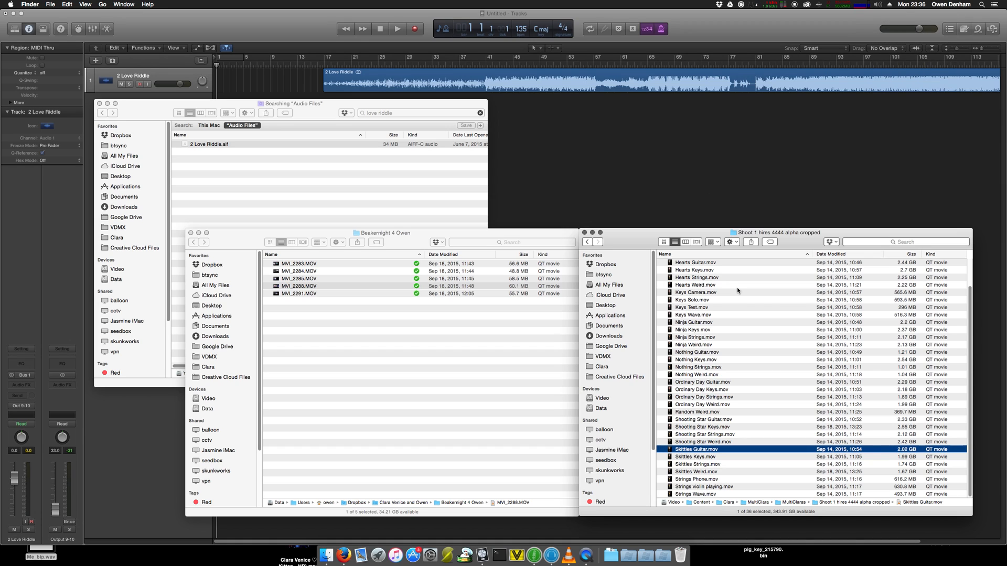
key(space)
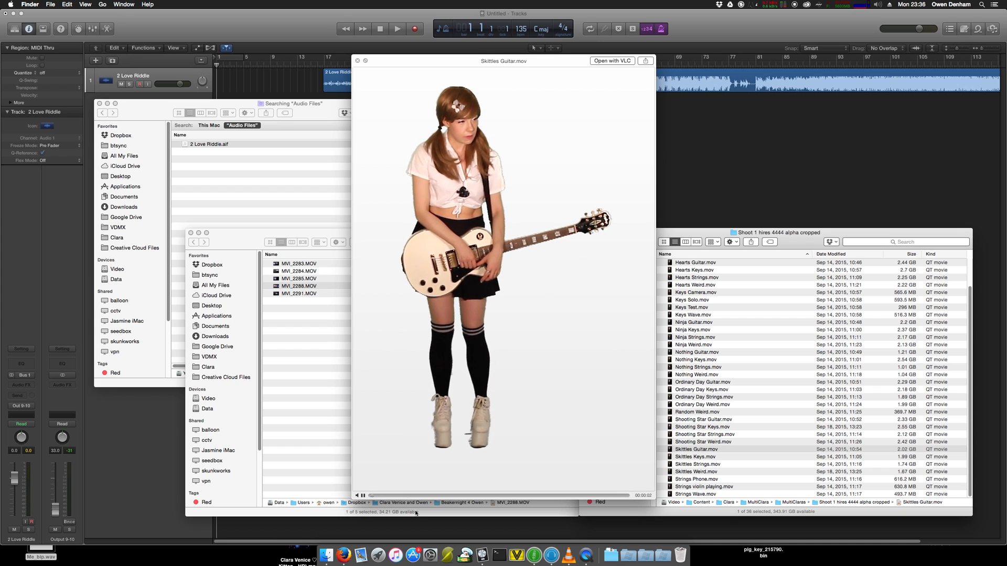
click(586, 555)
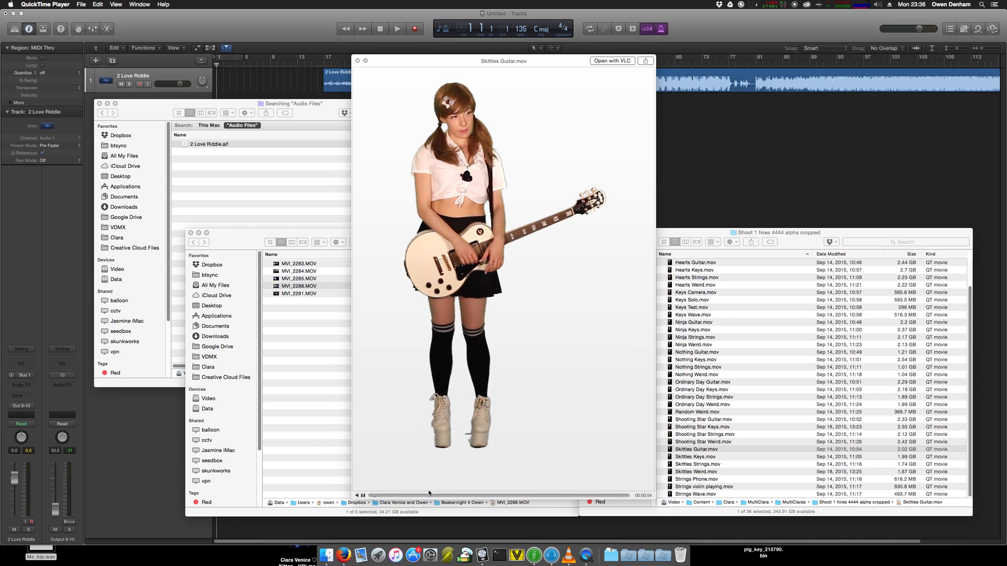
click(445, 495)
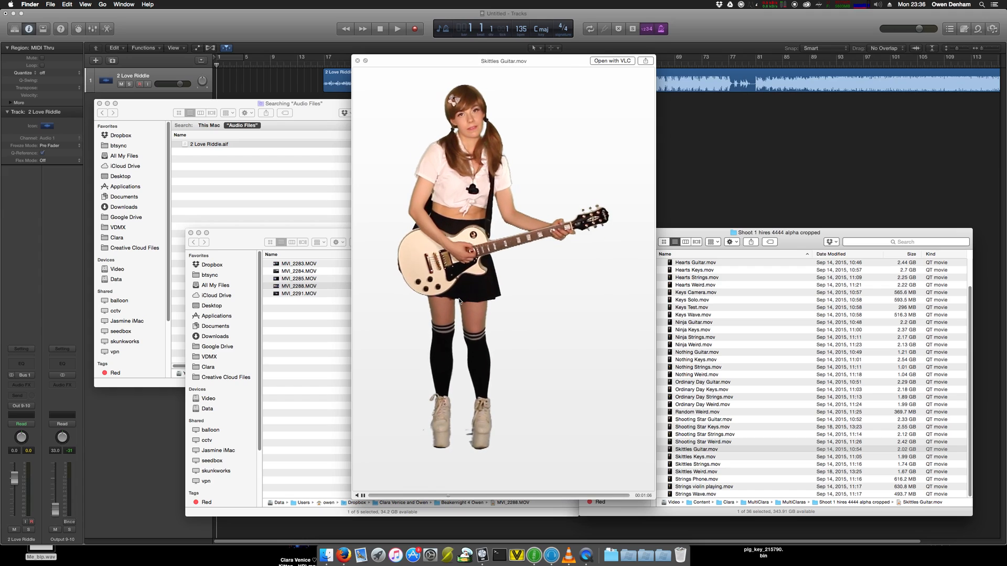
key(space)
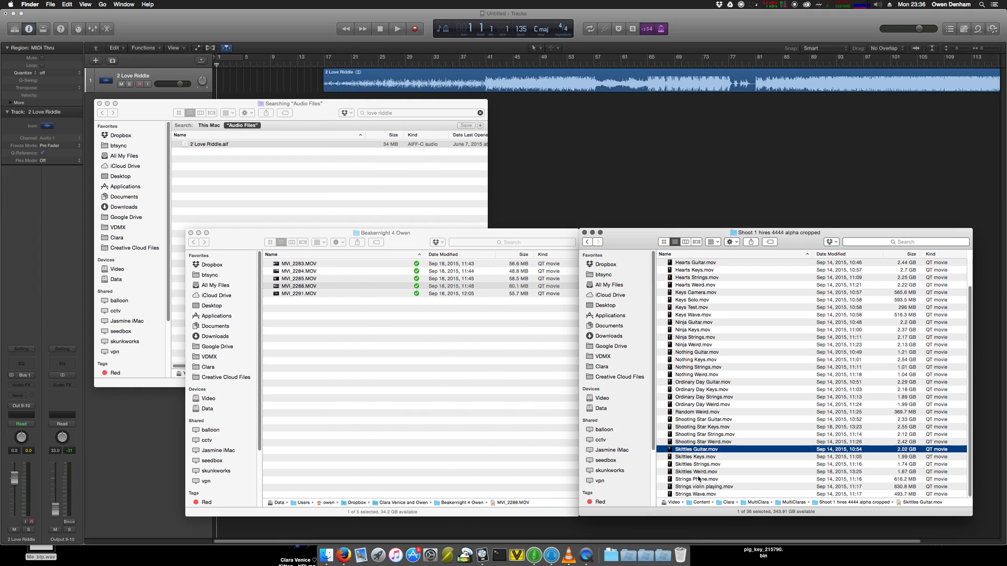
- Import the Skittles Guitar, Keys, Strings and Weird movies from Finder into the Logic Pro X project as four new audio tracks
shift+click(696, 474)
drag(688, 454, 499, 105)
key(Return)
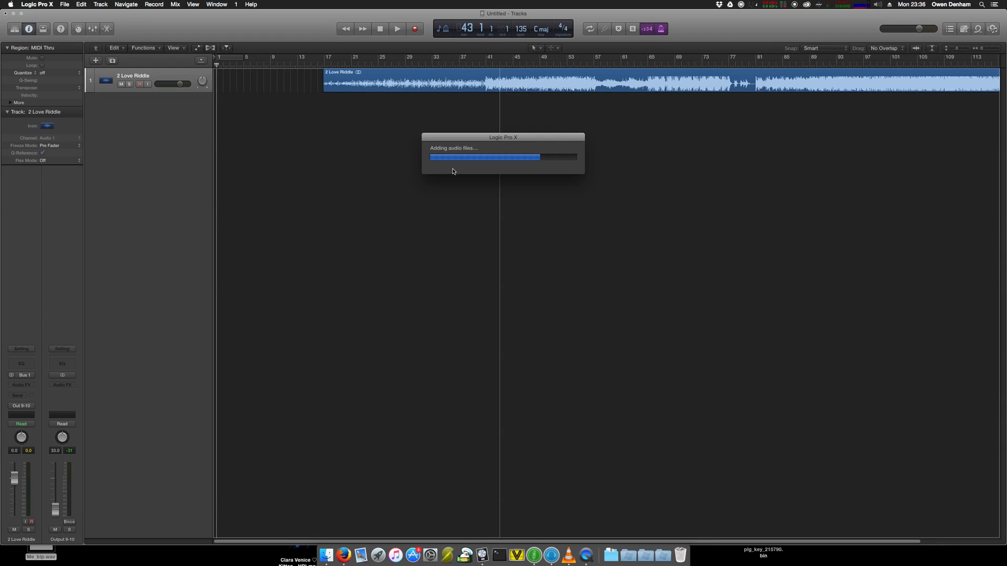
key(Return)
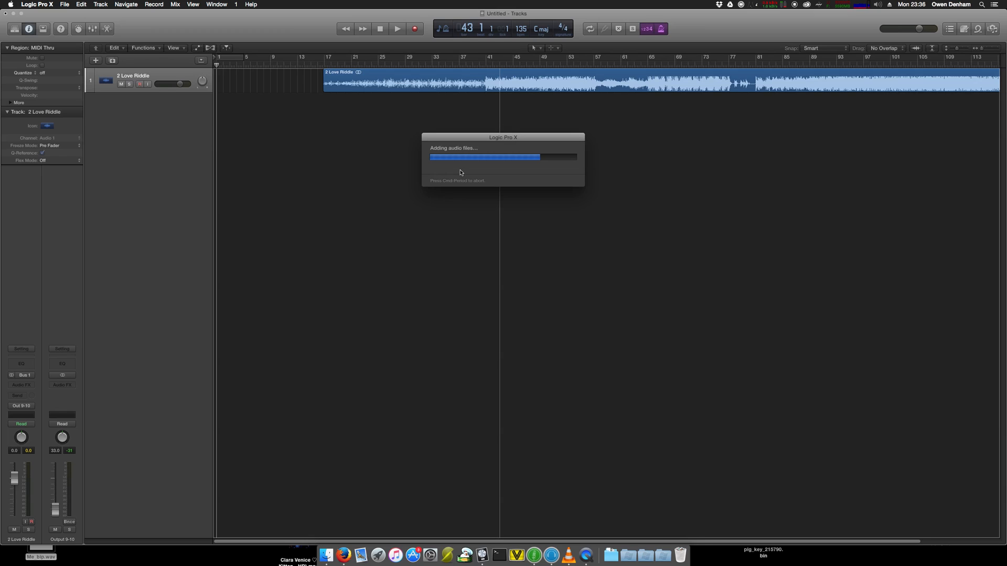
key(Return)
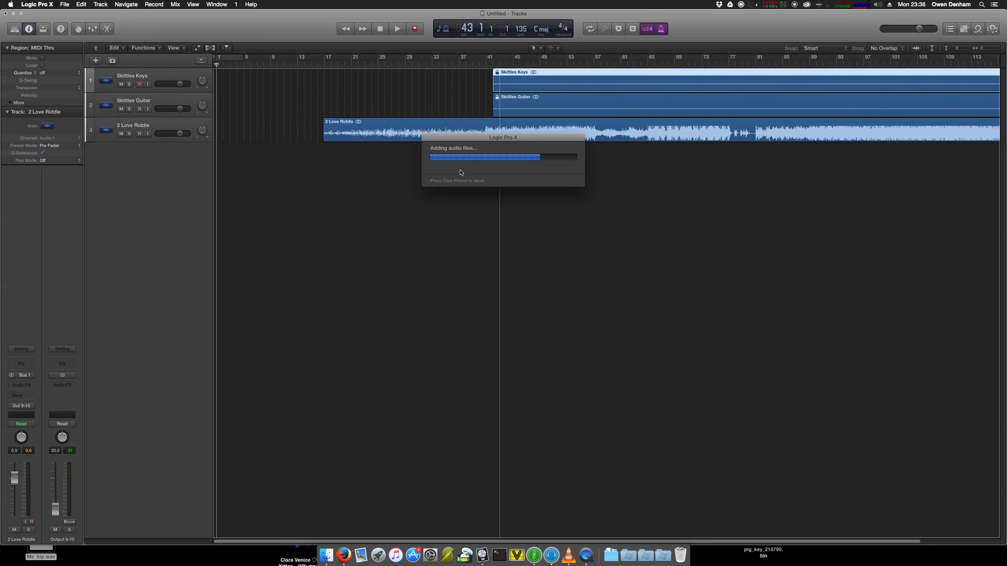
key(Return)
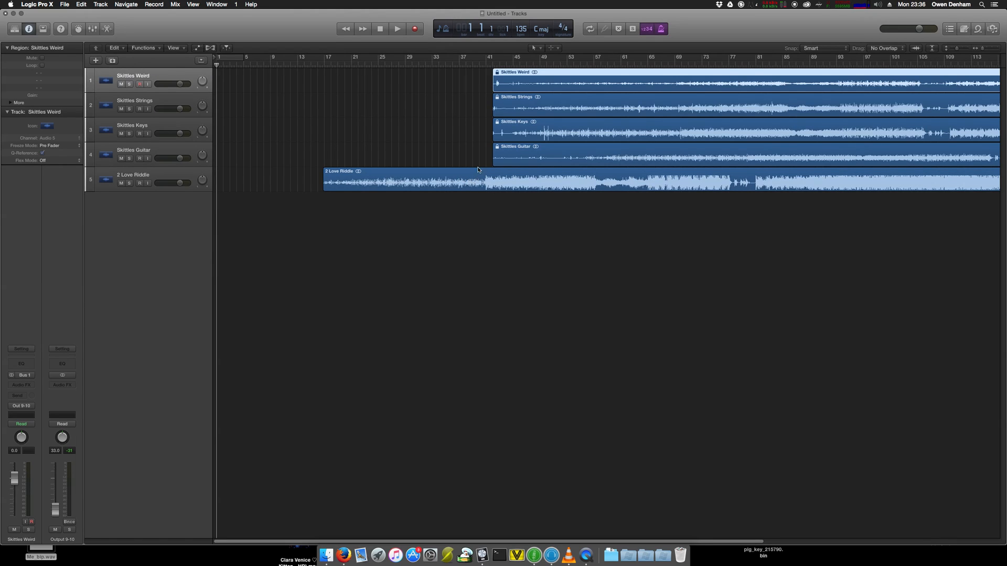
- Unlock the four Skittles regions from their fixed position and move them together to start at about bar 6
drag(480, 83, 502, 160)
key(super+Up)
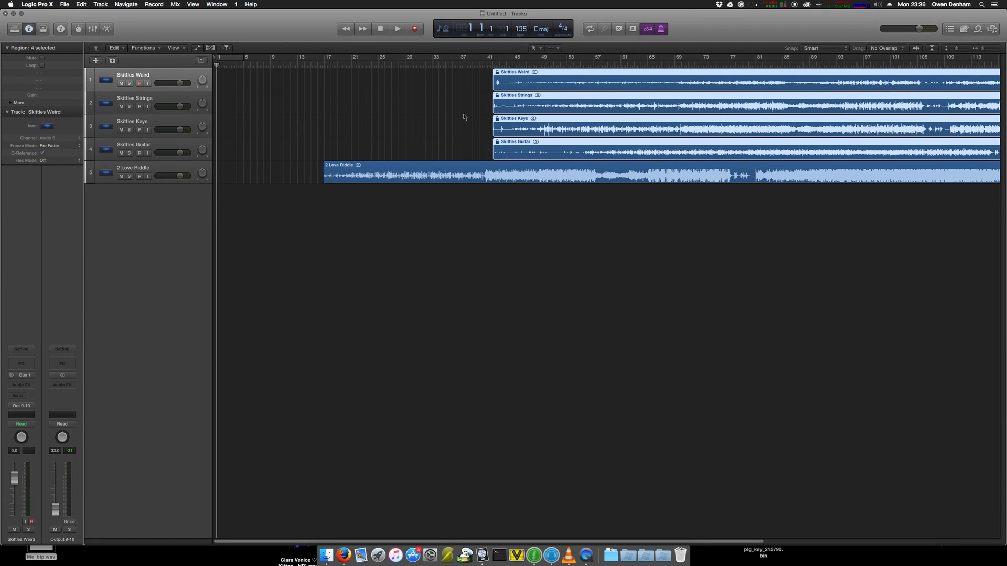
key(super+Page_Up)
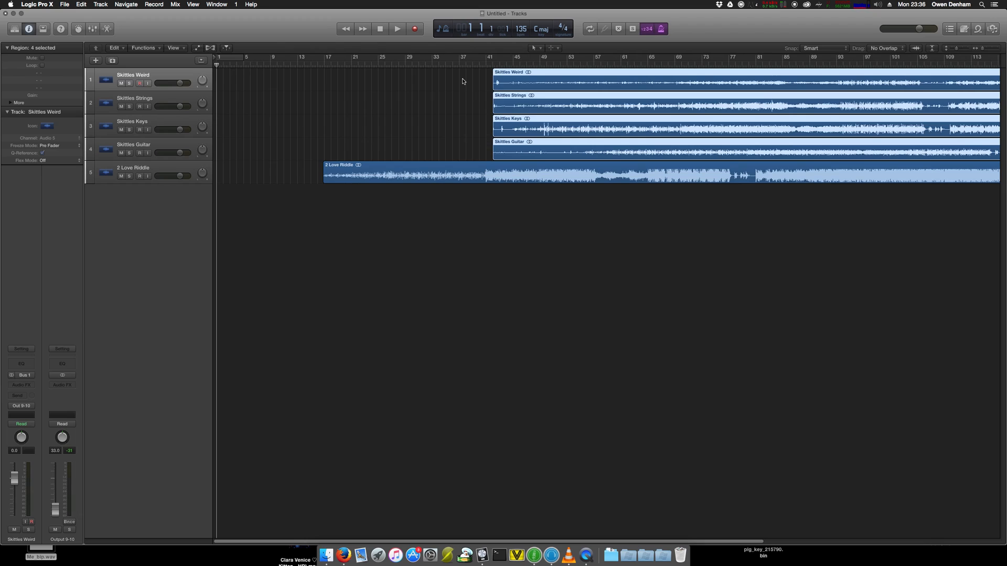
drag(508, 152, 271, 158)
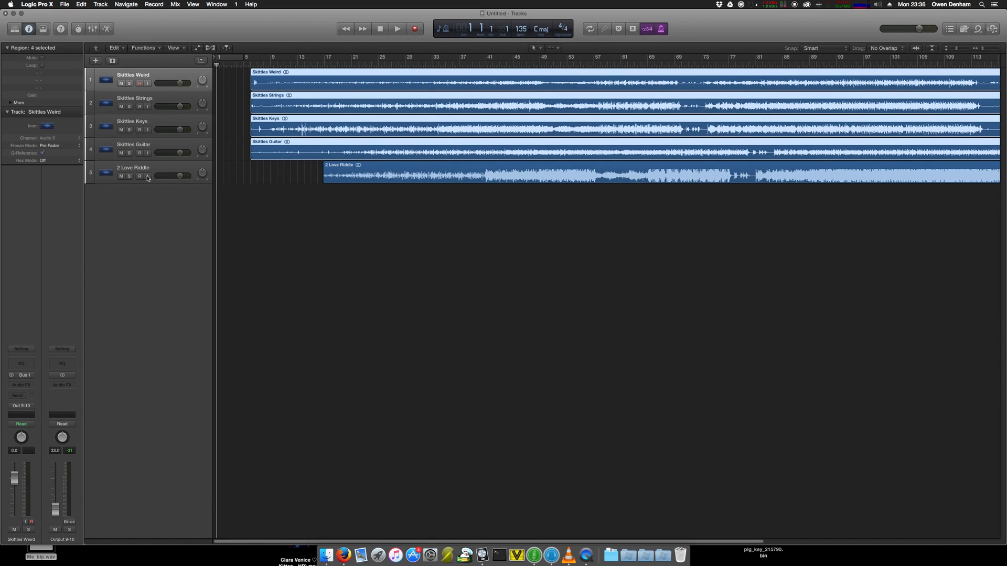
- Solo the 2 Love Riddle track
click(122, 176)
click(129, 176)
click(122, 176)
click(122, 176)
- Place the playhead on 2 Love Riddle's loud beat at bar 41 and create a marker there
drag(480, 65, 485, 65)
key(super+Right)
key(super+Right)
key(super+Right)
key(super+Right)
key(super+Right)
key(super+Right)
key(super+Right)
key(super+Right)
key(super+Right)
key(super+Right)
key(super+Right)
key(super+Right)
key(super+Right)
key(super+Right)
key(super+Right)
key(super+Right)
key(super+Right)
key(super+Right)
key(super+Right)
key(super+Right)
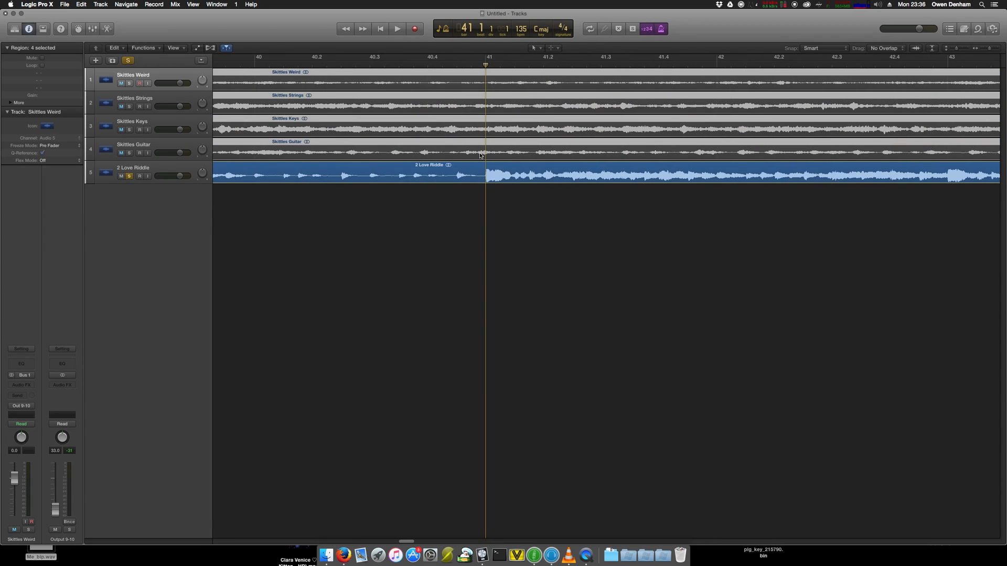
key(alt+apostrophe)
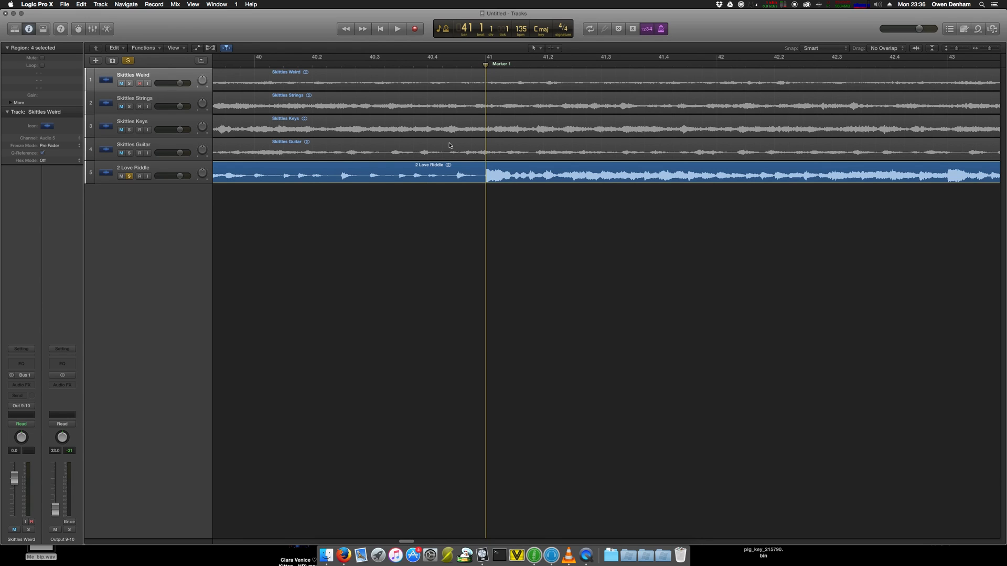
- Move the Skittles Guitar region later on its own track to start at about bar 25
key(super+Left)
key(super+Left)
key(super+Left)
key(super+Left)
key(super+Left)
key(super+Left)
key(super+Left)
key(super+Left)
key(super+Left)
key(super+Left)
key(super+Left)
key(super+Left)
key(super+Left)
key(super+Left)
key(super+Left)
key(super+Left)
key(super+Left)
key(super+Left)
key(super+Left)
key(super+Left)
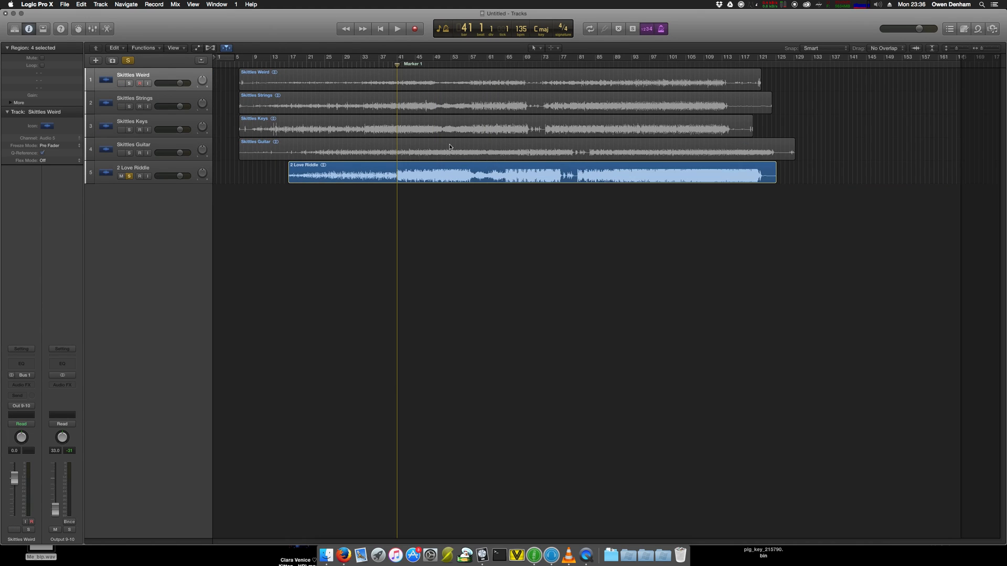
drag(449, 144, 400, 150)
- Solo Skittles Guitar, unsolo 2 Love Riddle and mute it, and play the guitar audio from bar 41
click(129, 153)
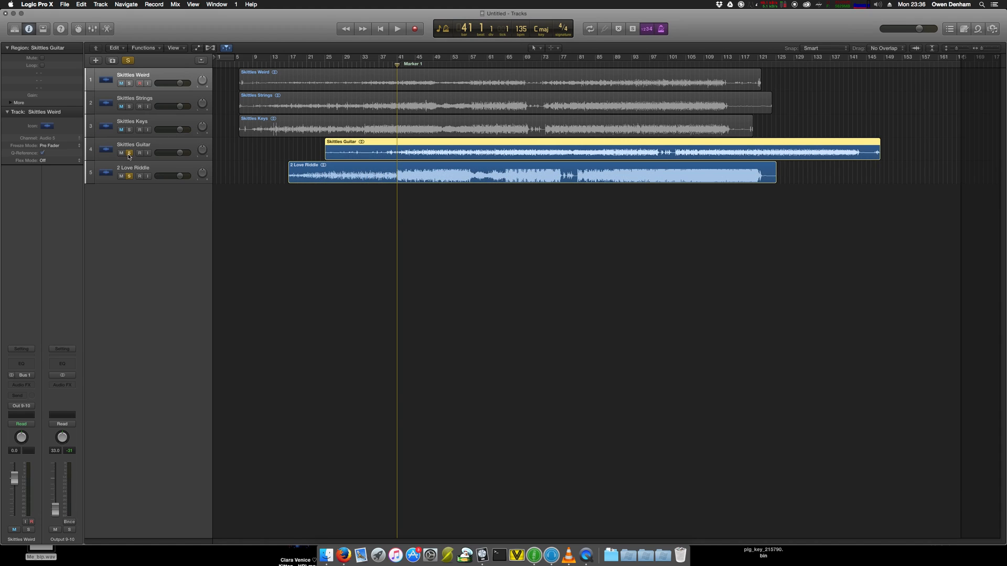
click(121, 176)
click(129, 176)
key(space)
scroll(385, 155, up, 5)
scroll(385, 157, up, 3)
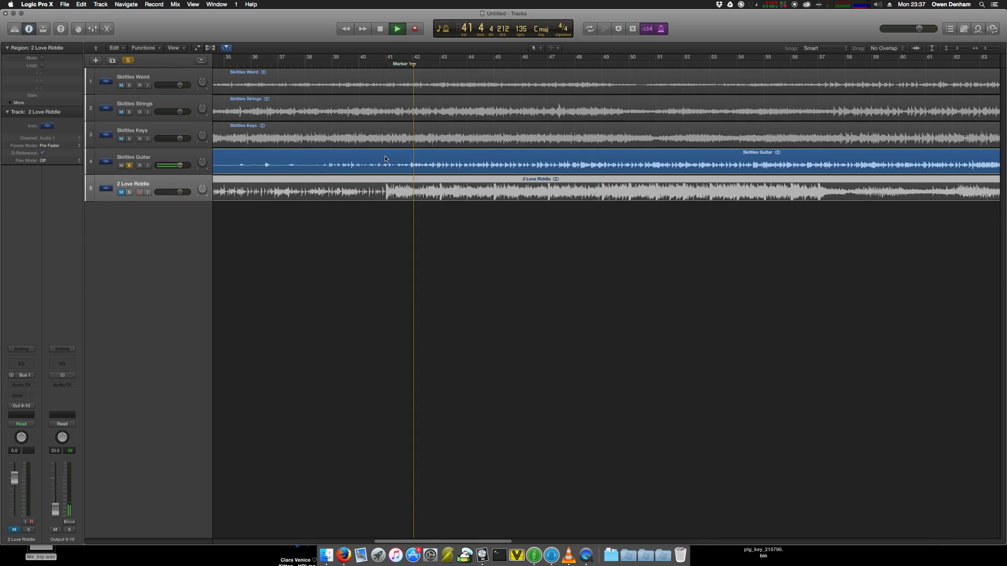
- Move the Skittles Guitar region earlier and play further along it to find the beat that matches the marker
key(space)
drag(682, 298, 391, 312)
key(comma)
key(comma)
key(period)
key(period)
key(period)
key(period)
key(period)
key(period)
key(period)
key(space)
key(period)
key(period)
key(space)
- Line up the Skittles Guitar region's loud beat with 2 Love Riddle at bar 41, and play it to check the timing
mouse_move(602, 297)
mouse_down()
mouse_move(356, 317)
mouse_move(359, 307)
mouse_up()
key(comma)
key(comma)
key(comma)
key(comma)
key(comma)
key(comma)
key(comma)
key(comma)
key(comma)
key(comma)
key(super+Right)
key(super+Right)
key(super+Right)
key(super+Right)
key(super+Right)
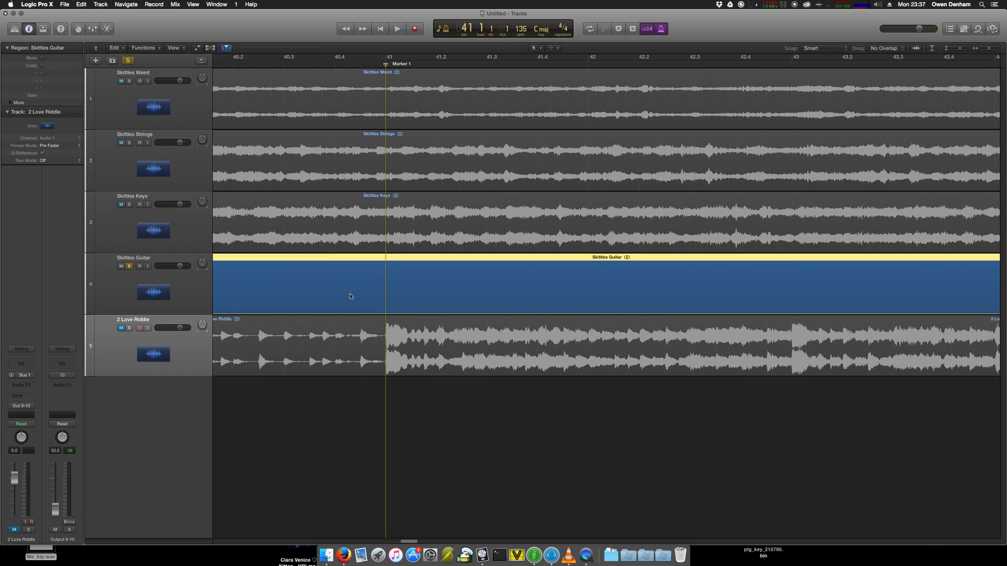
key(space)
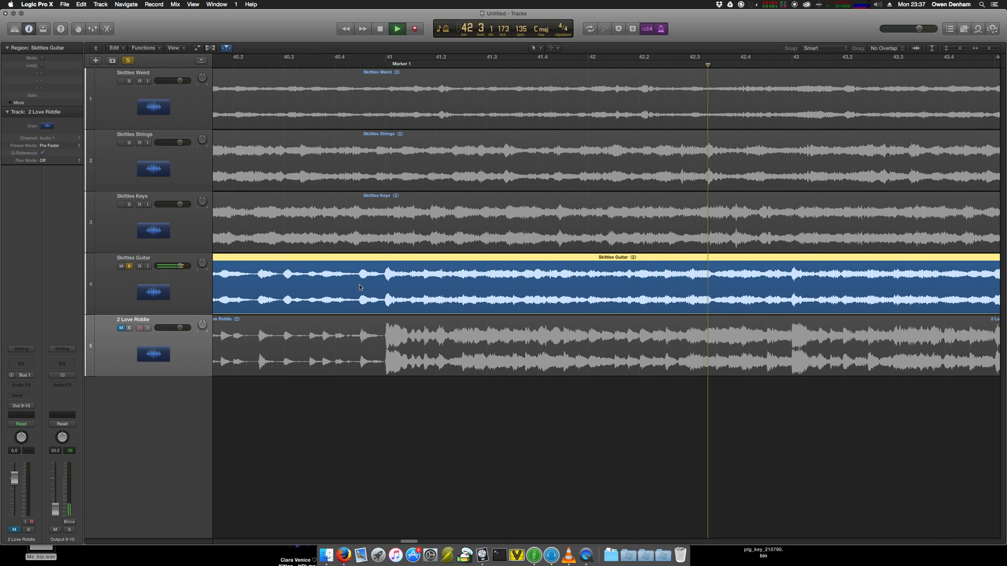
key(space)
- Solo Skittles Keys instead of Skittles Guitar, and set the playhead back to bar 40
key(z)
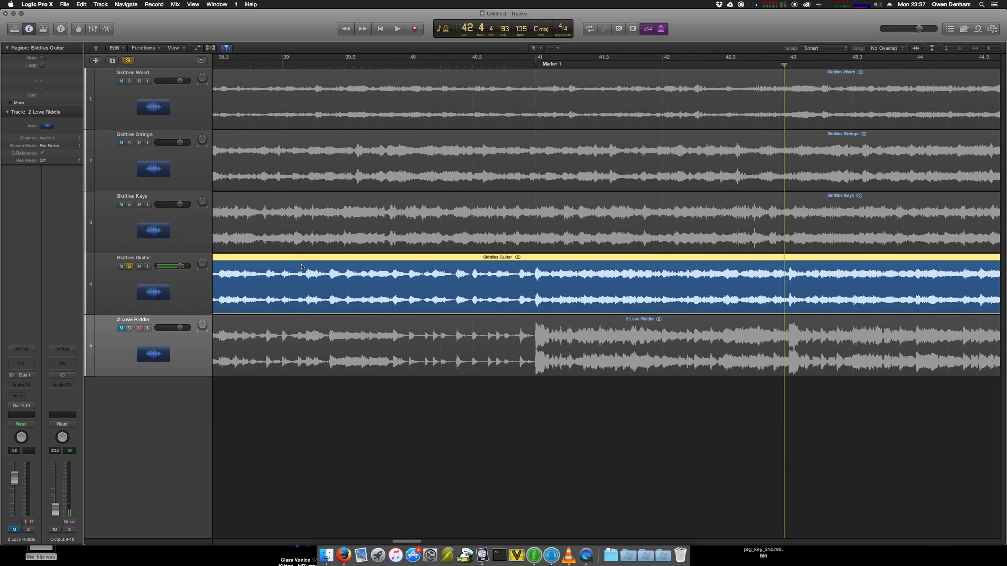
click(128, 241)
click(129, 192)
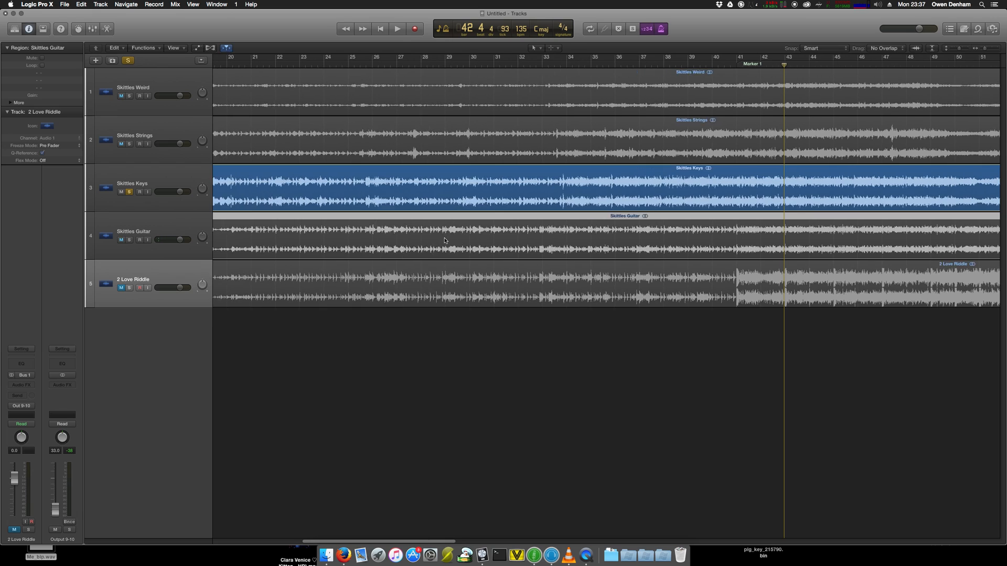
key(z)
key(comma)
key(comma)
key(comma)
key(comma)
key(comma)
key(comma)
key(comma)
key(comma)
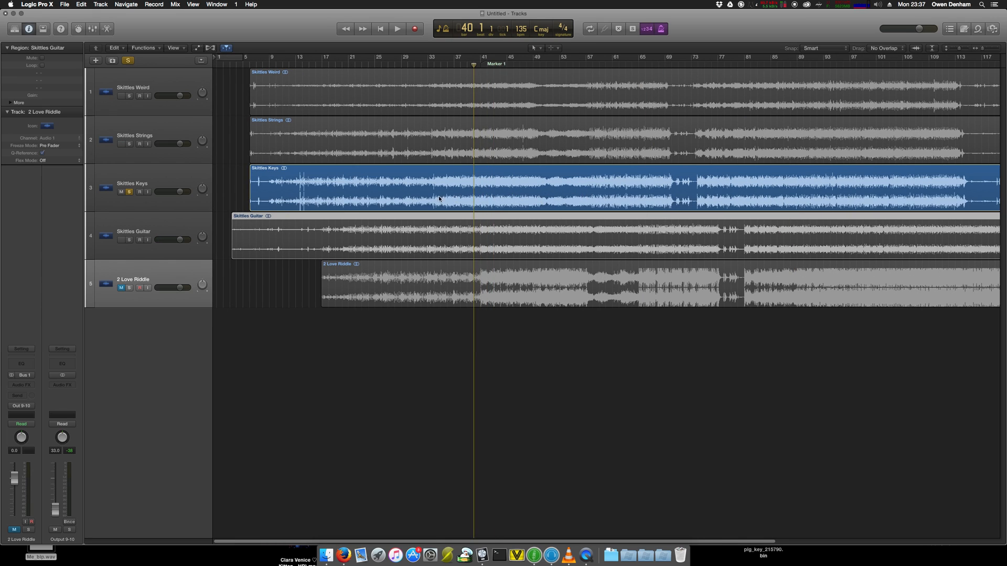
- Move the Skittles Keys region later to roughly match the 2 Love Riddle waveform, and play it from around bar 39
drag(410, 193, 491, 207)
key(period)
key(period)
key(period)
key(period)
key(period)
key(period)
key(period)
key(super+Right)
key(super+Right)
key(super+Right)
key(super+Right)
key(super+Right)
key(super+Right)
key(super+Right)
key(space)
key(comma)
key(comma)
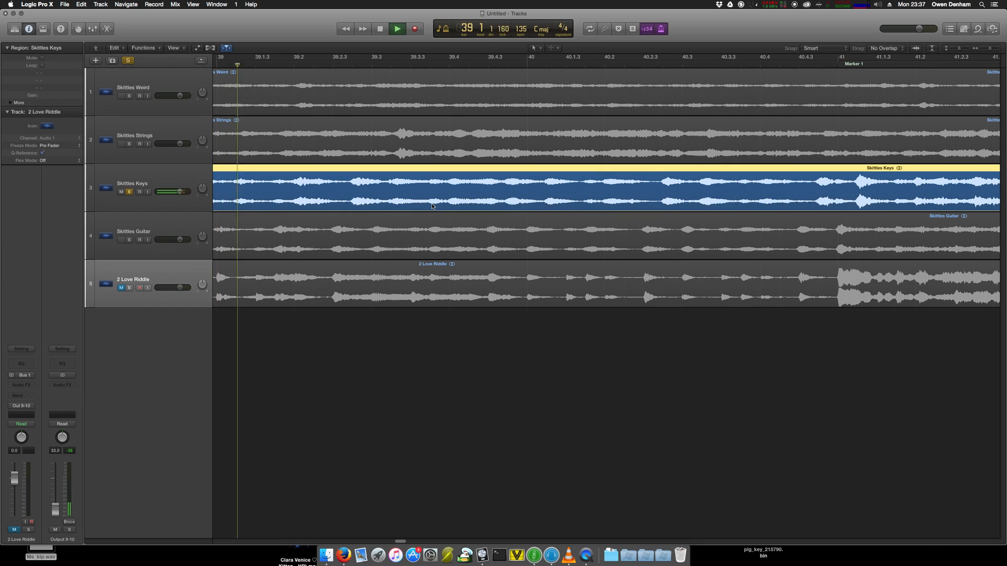
- Shift the Skittles Keys region slightly earlier so its loud beat sits on bar 41, and play it to check
scroll(547, 210, right, 5)
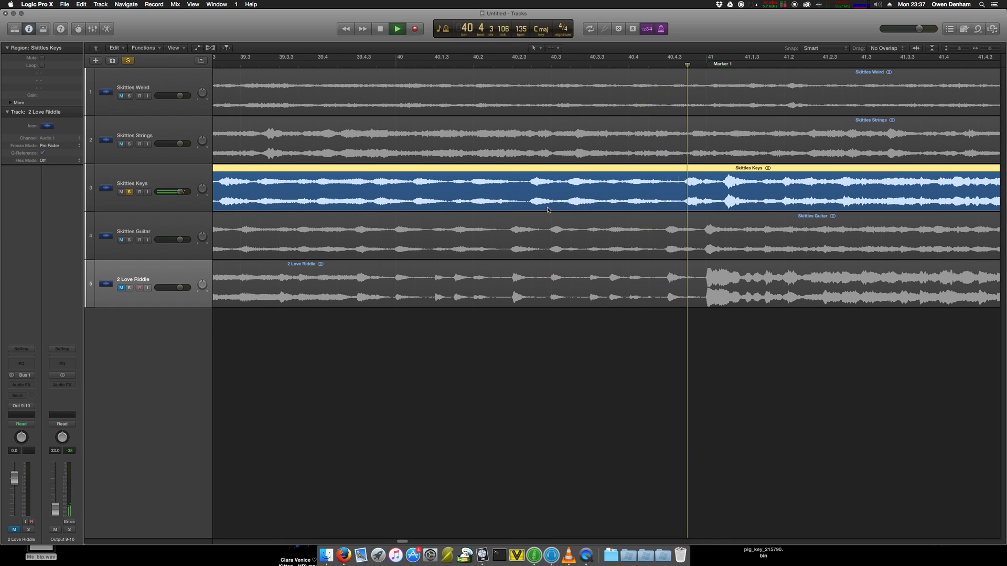
key(space)
drag(730, 204, 709, 208)
key(space)
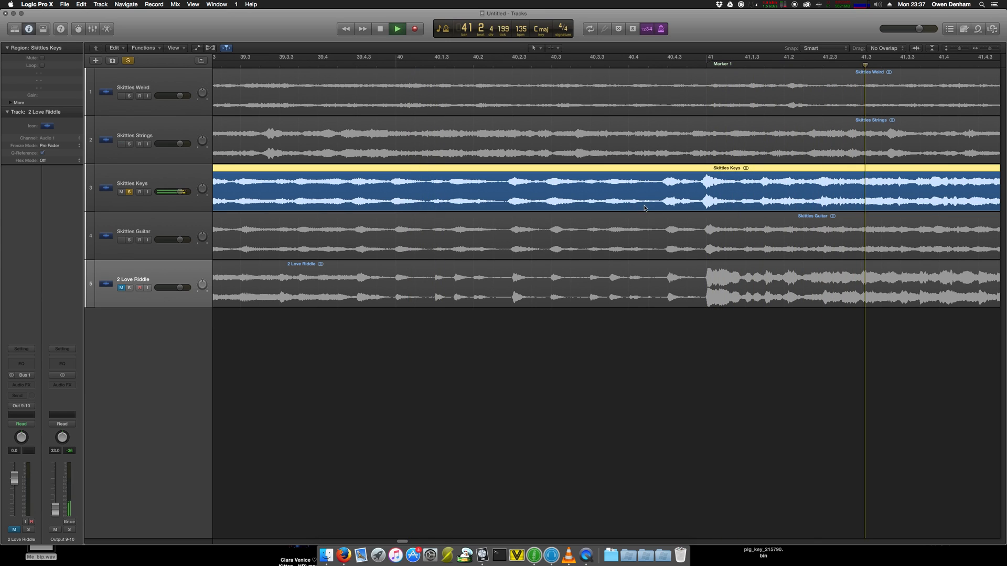
- Solo Skittles Strings instead of Skittles Keys, and move the strings region later to start at about bar 13
click(129, 144)
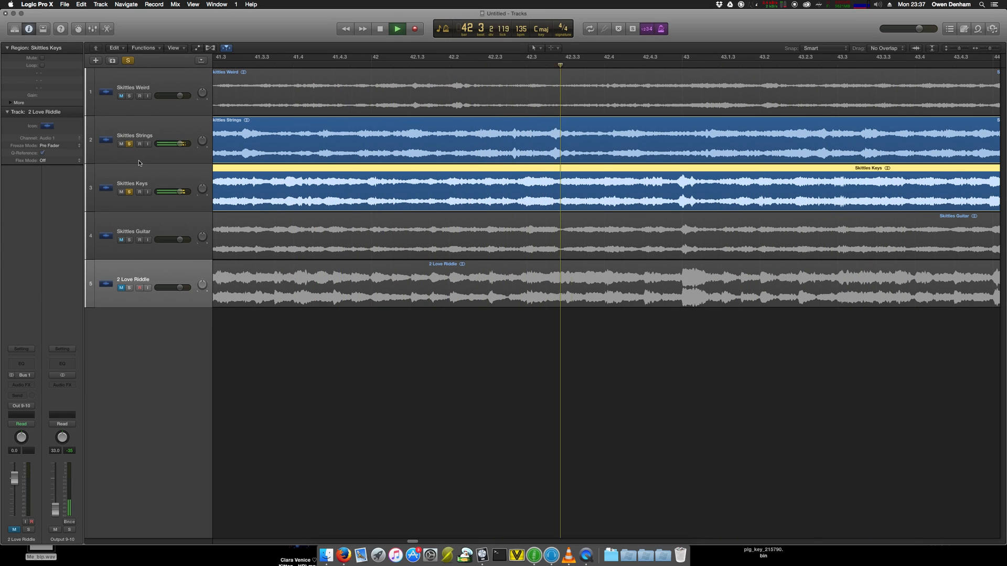
click(128, 192)
key(super+Left)
key(super+Left)
key(super+Left)
key(super+Left)
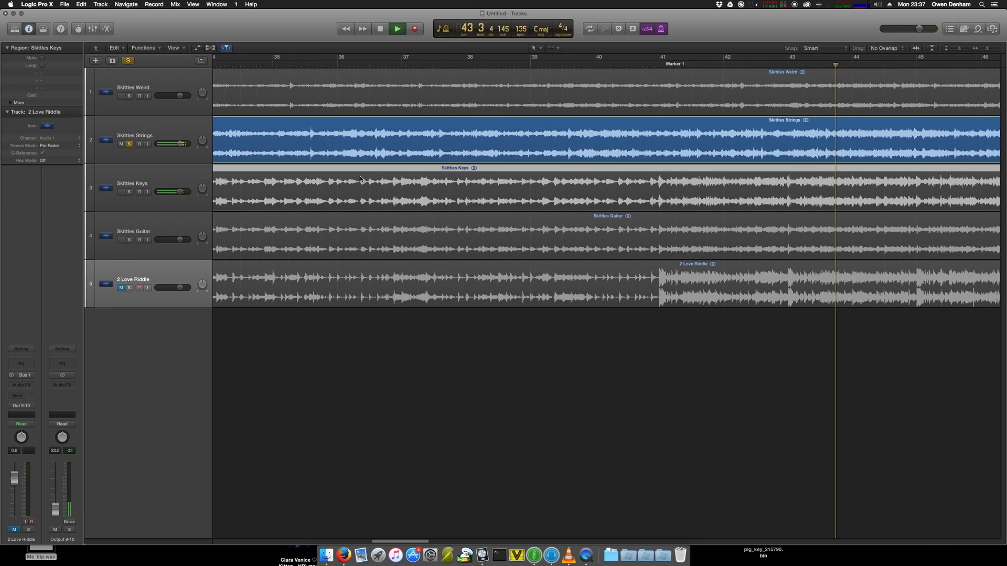
key(super+Left)
key(super+Left)
key(super+Left)
key(super+Left)
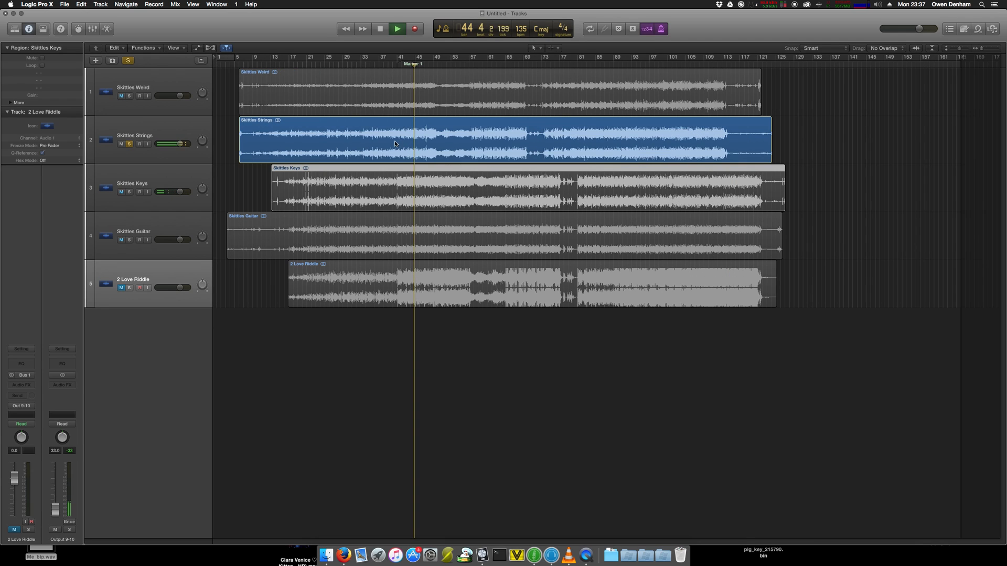
mouse_move(397, 144)
mouse_down()
mouse_move(425, 155)
mouse_move(411, 158)
mouse_up()
key(space)
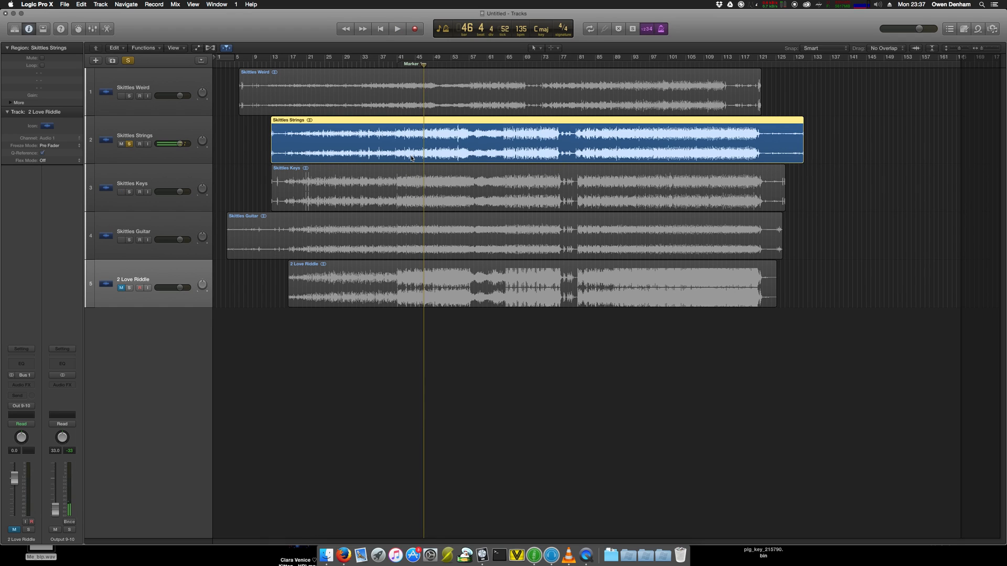
- Fine-align the Skittles Strings region's loud beat with 2 Love Riddle at bar 41, playing it to check
key(space)
key(super+Right)
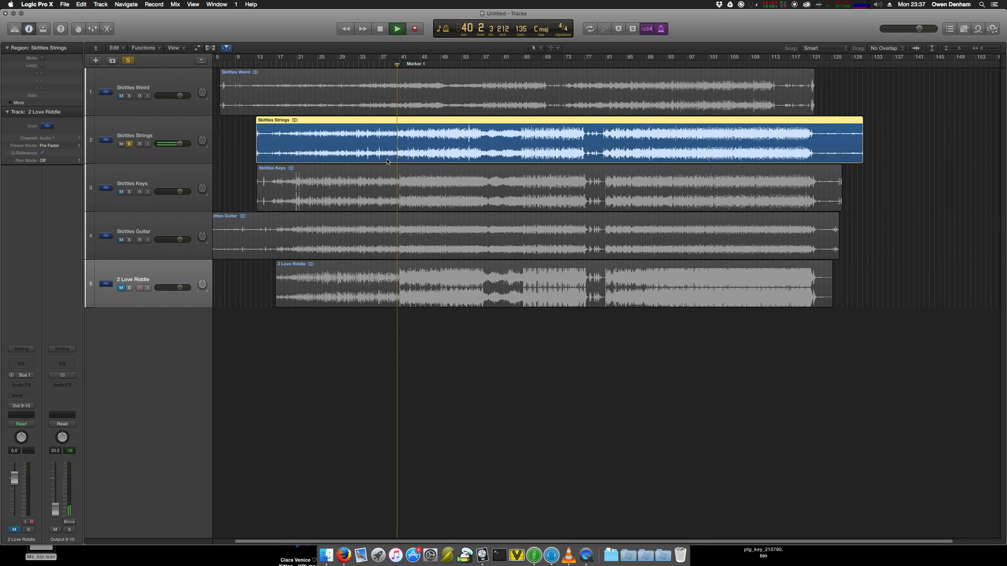
key(super+Right)
key(super+Right)
key(space)
drag(398, 150, 393, 159)
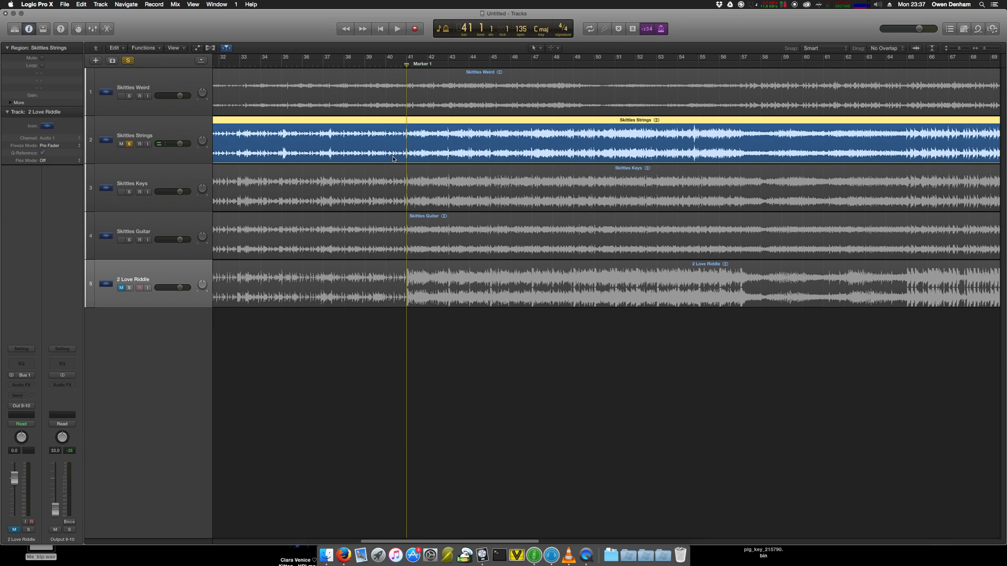
key(super+Right)
key(super+Right)
key(super+Right)
key(super+Right)
drag(368, 144, 375, 144)
key(space)
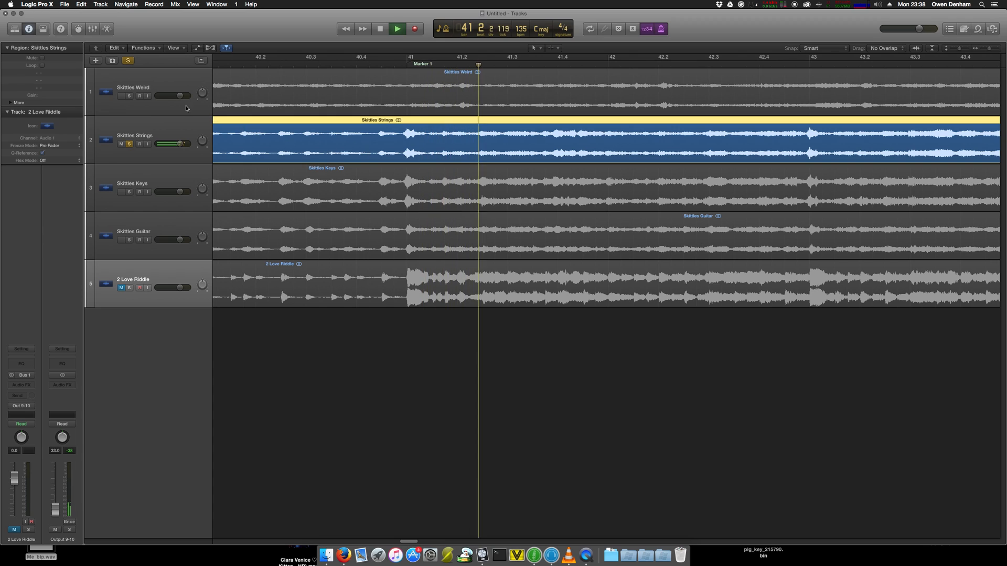
- Solo Skittles Weird instead of Skittles Strings, and stop playback
click(128, 143)
click(129, 96)
key(space)
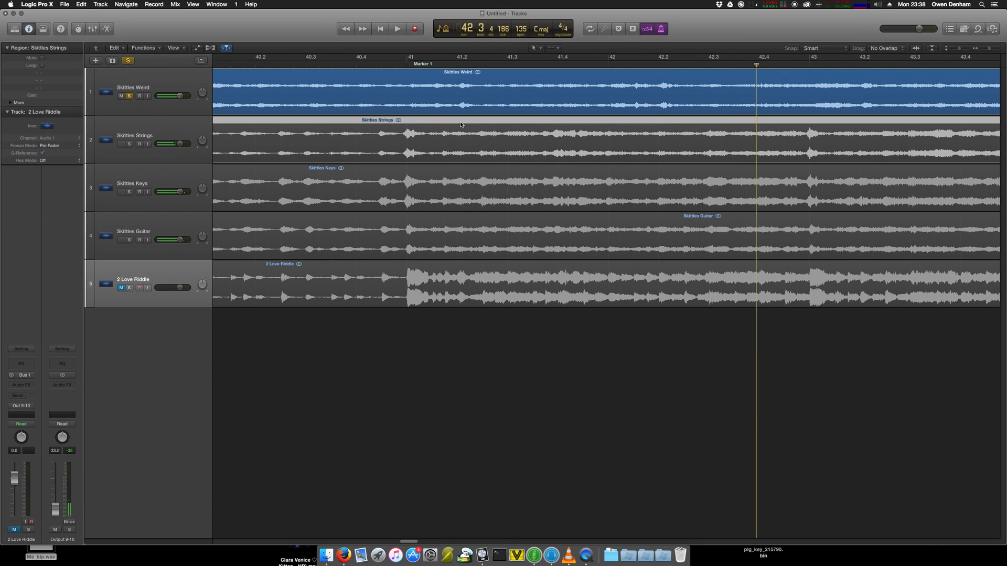
- Move the Skittles Weird region later so its loud beat falls near bar 41
key(super+Left)
key(super+Left)
key(super+Left)
key(super+Left)
key(super+Left)
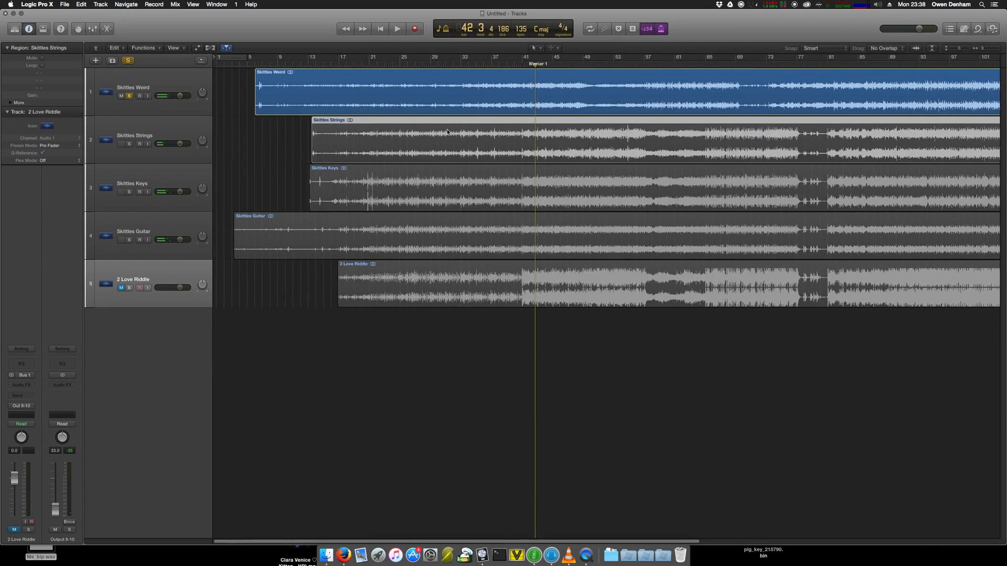
drag(499, 96, 529, 112)
- Fine-align the Skittles Weird region's loud beat with 2 Love Riddle at bar 41, playing it to check
key(super+Right)
key(super+Right)
key(super+Right)
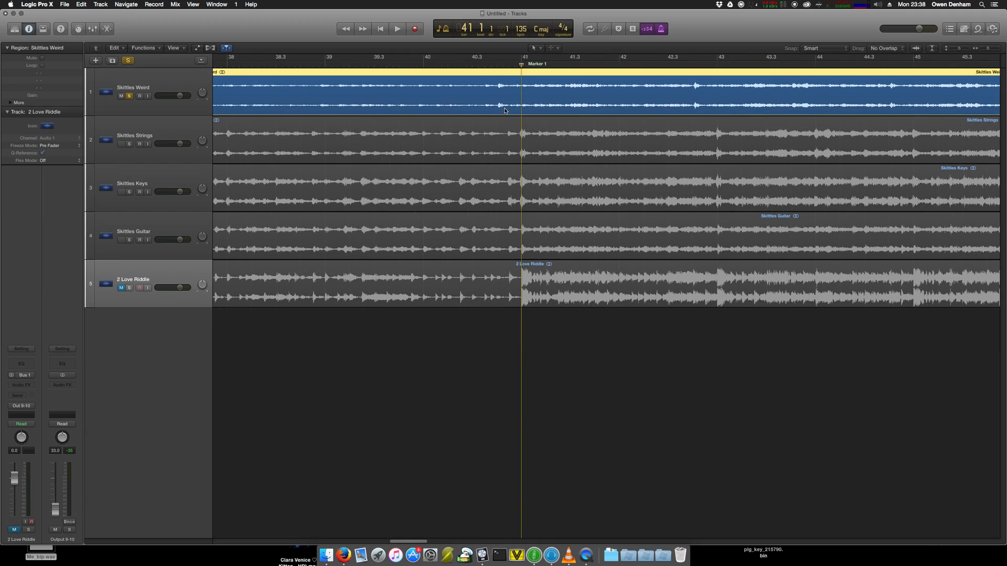
key(space)
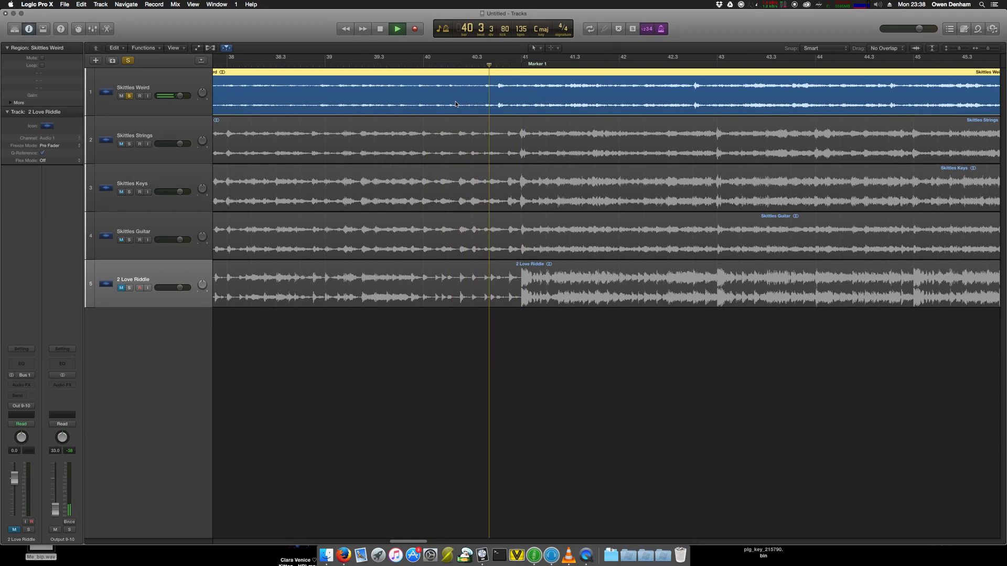
drag(457, 102, 480, 116)
key(comma)
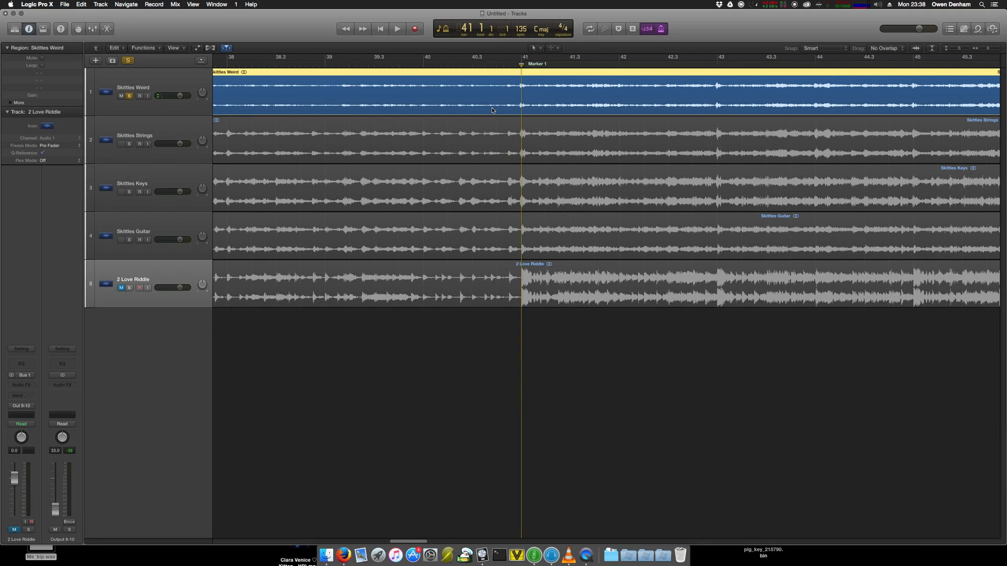
key(super+Right)
drag(483, 96, 480, 135)
drag(491, 193, 493, 194)
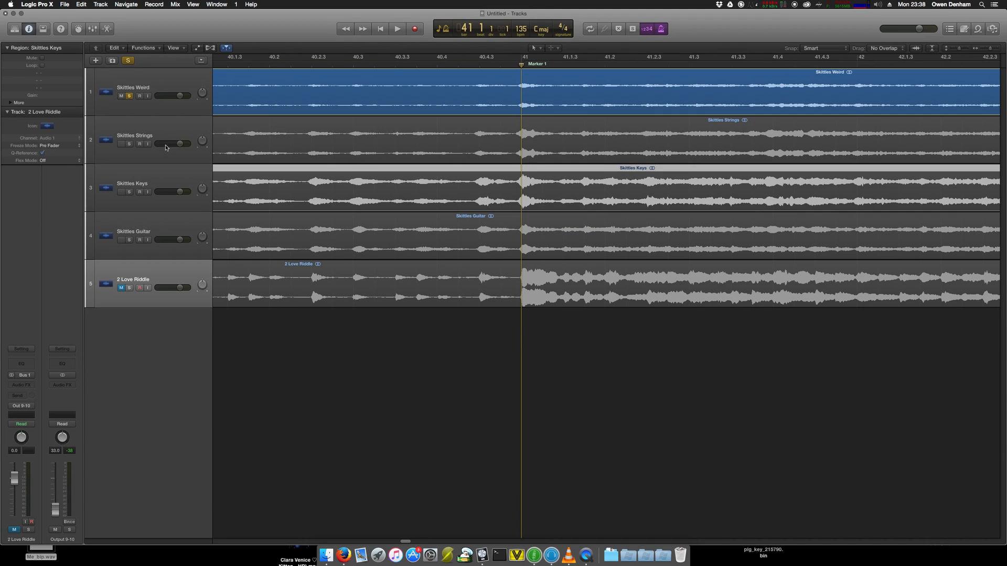
- Take Skittles Weird out of solo, mute the four Skittles tracks and play only the unmuted 2 Love Riddle
click(128, 96)
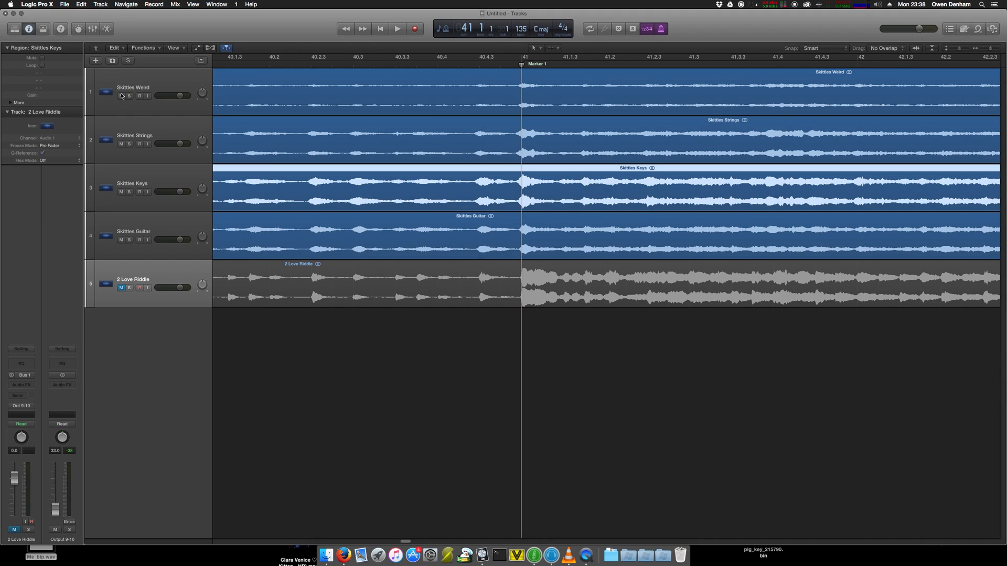
drag(121, 96, 121, 221)
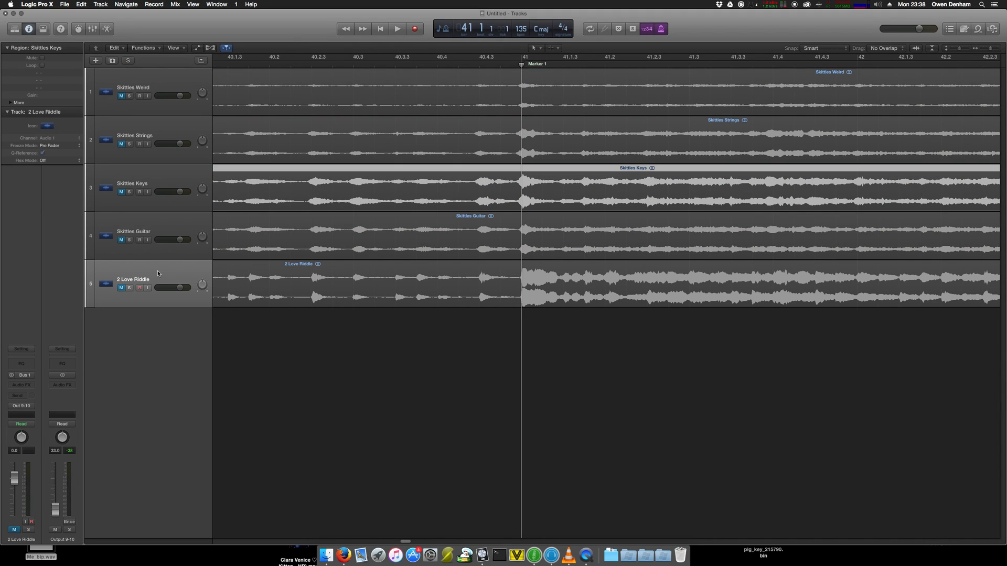
click(120, 290)
key(space)
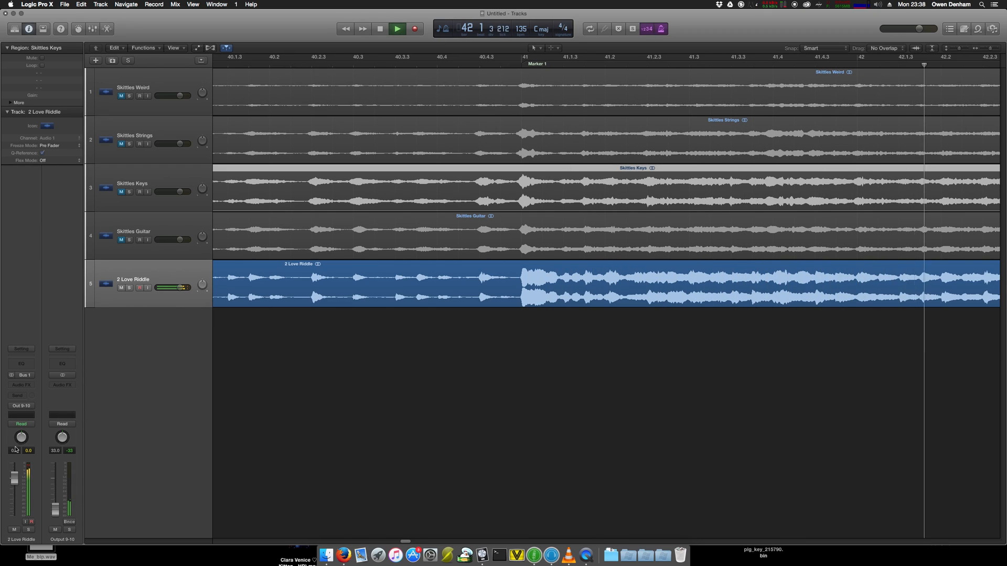
key(space)
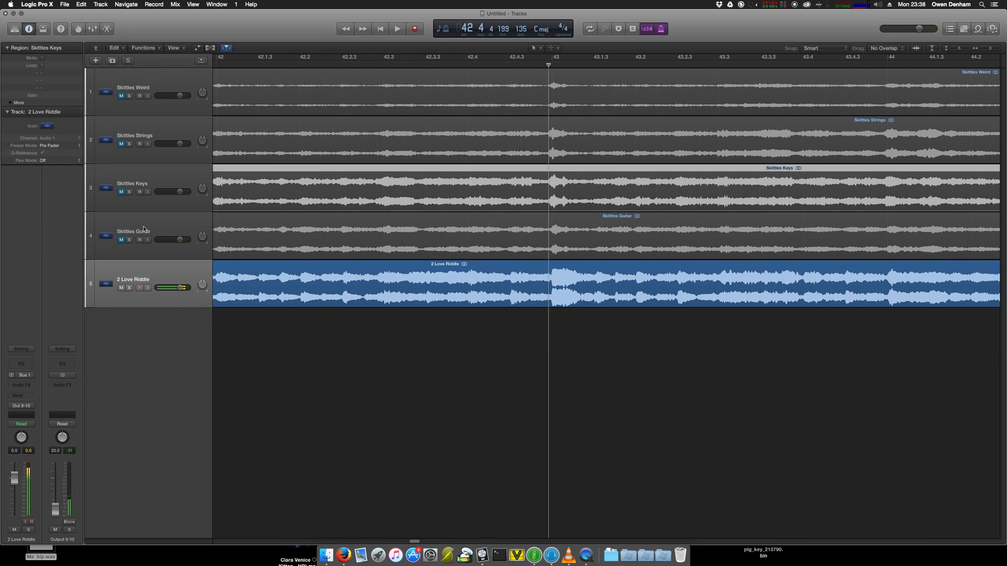
key(Up)
key(Up)
key(Up)
key(Up)
key(Down)
key(Down)
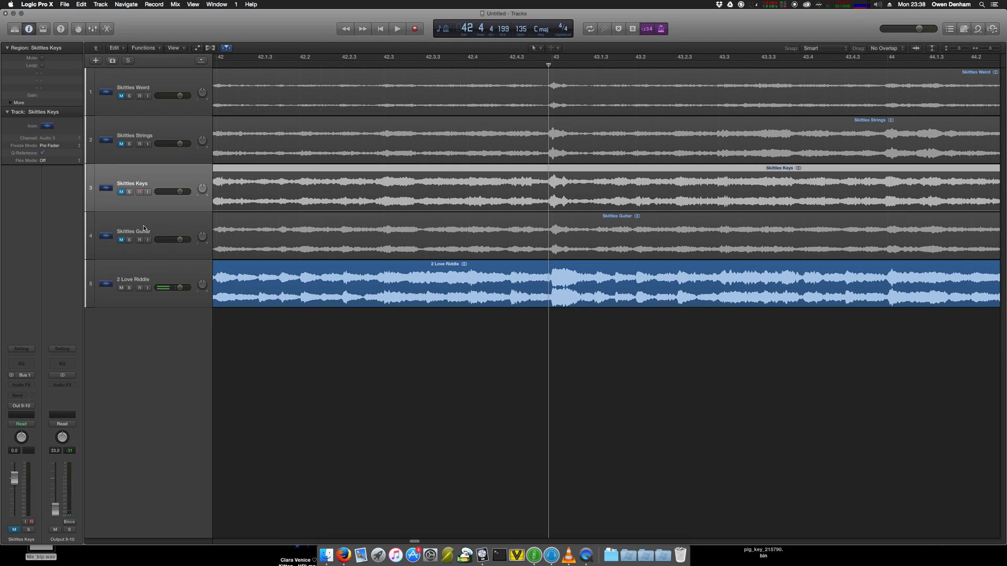
key(Down)
key(Down)
- Play a short passage of 2 Love Riddle near the end of the song, from about bar 111
key(super+Left)
key(super+Left)
key(super+Left)
key(super+Left)
key(super+Left)
key(super+Left)
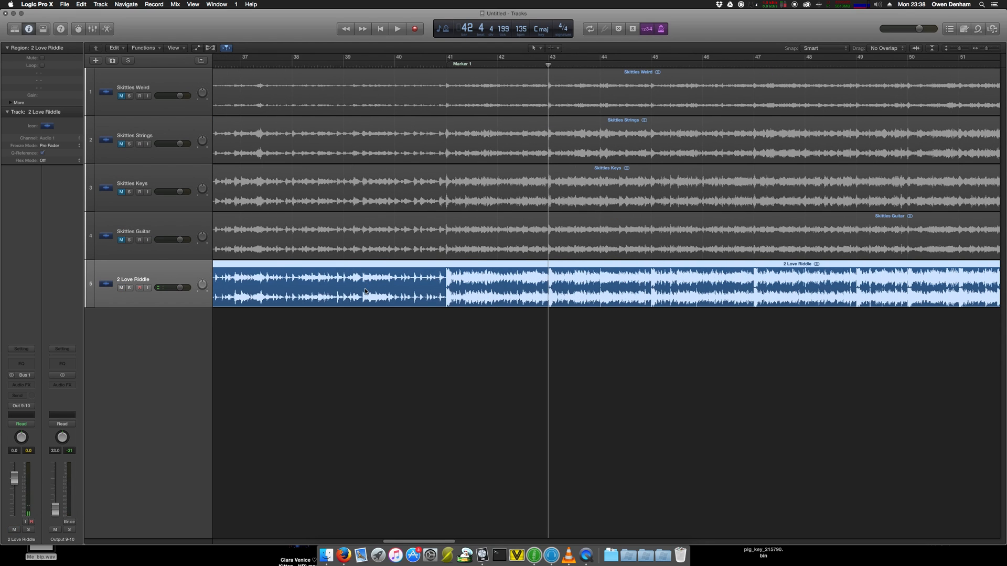
key(super+Left)
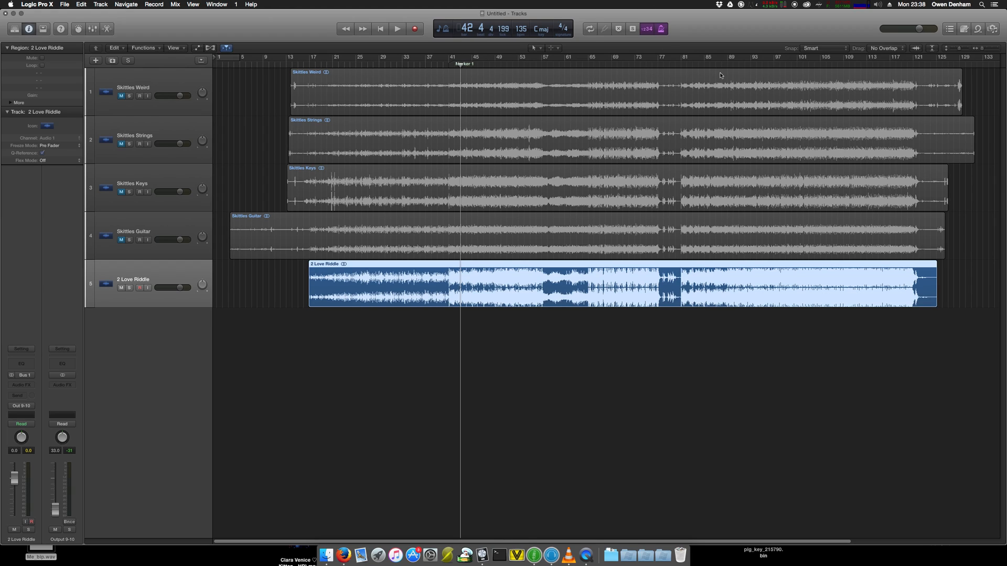
click(859, 65)
key(space)
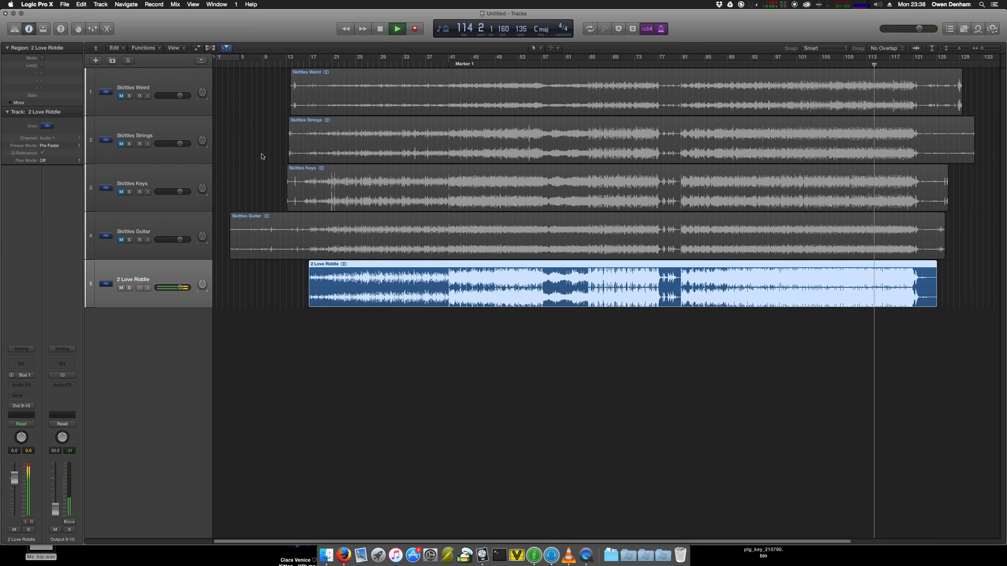
key(space)
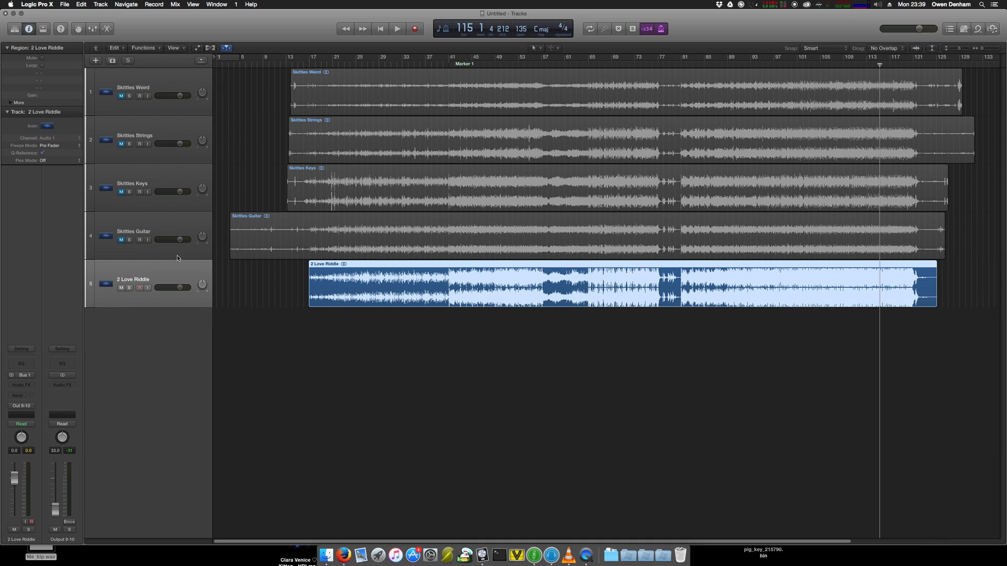
- Play a short passage of 2 Love Riddle from near the start of the song, then stop
scroll(460, 278, up, 3)
scroll(460, 278, down, 5)
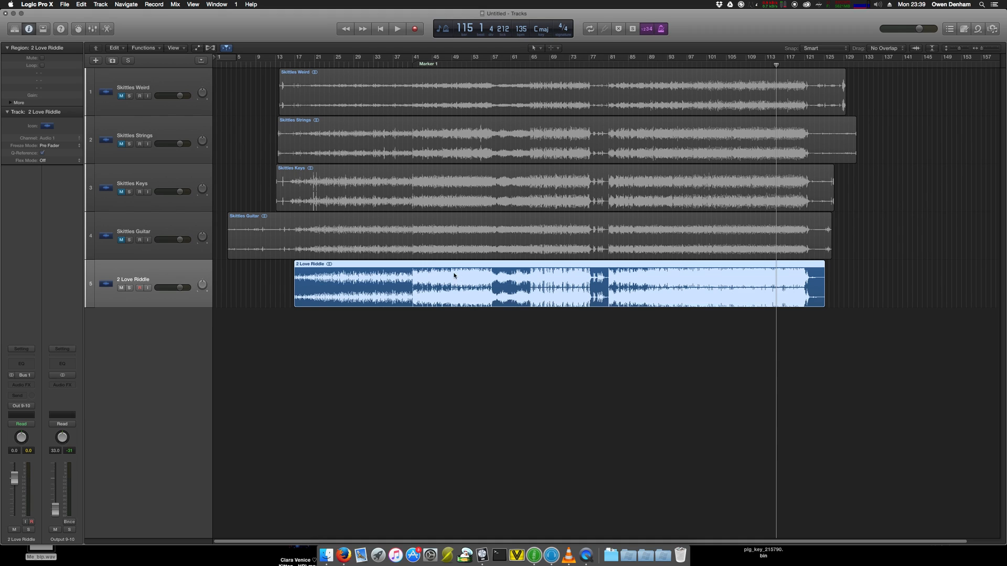
click(300, 64)
key(space)
key(space)
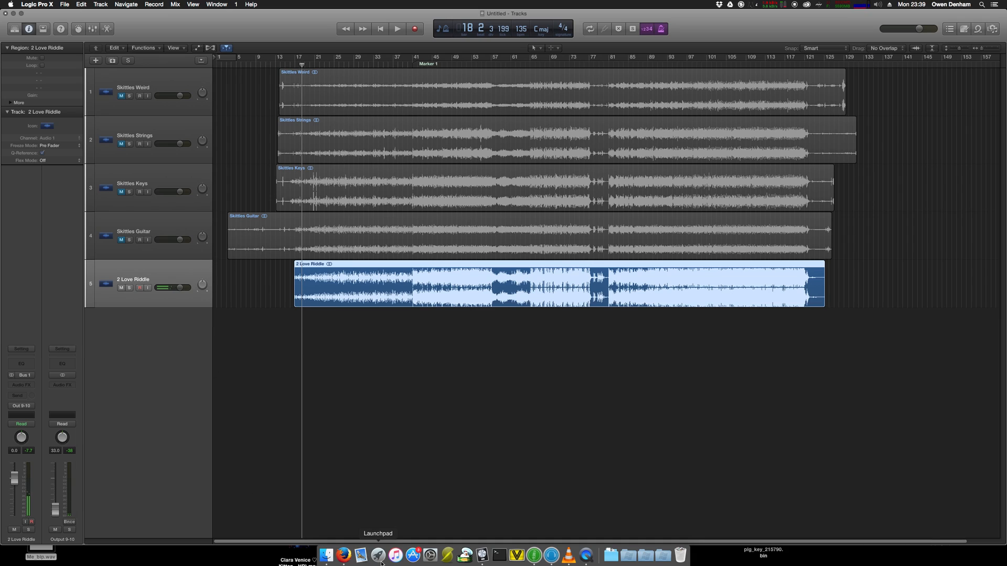
- Insert the Native Instruments Reaktor5 FX plug-in as an audio effect on the Skittles Weird track
click(162, 87)
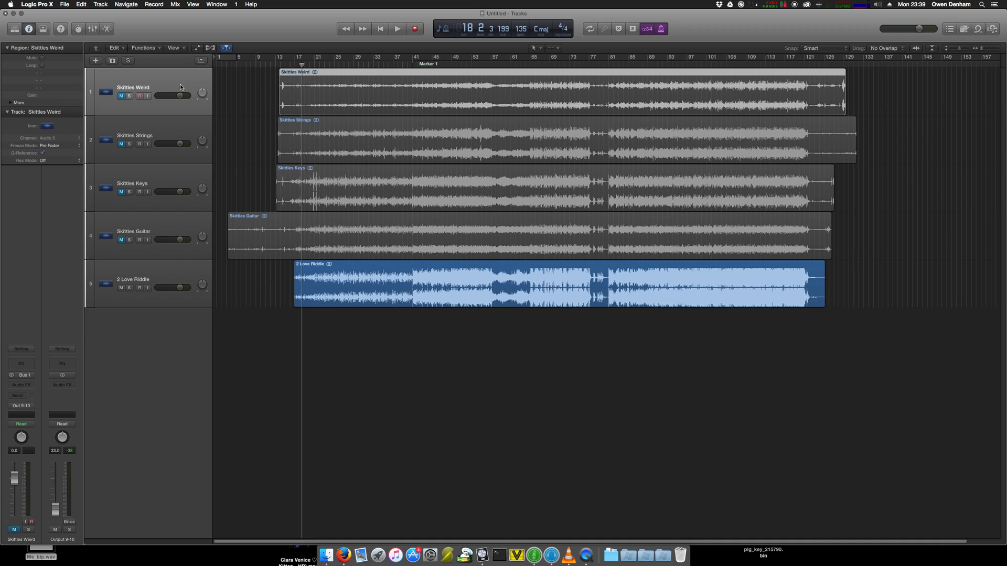
click(22, 384)
mouse_move(30, 407)
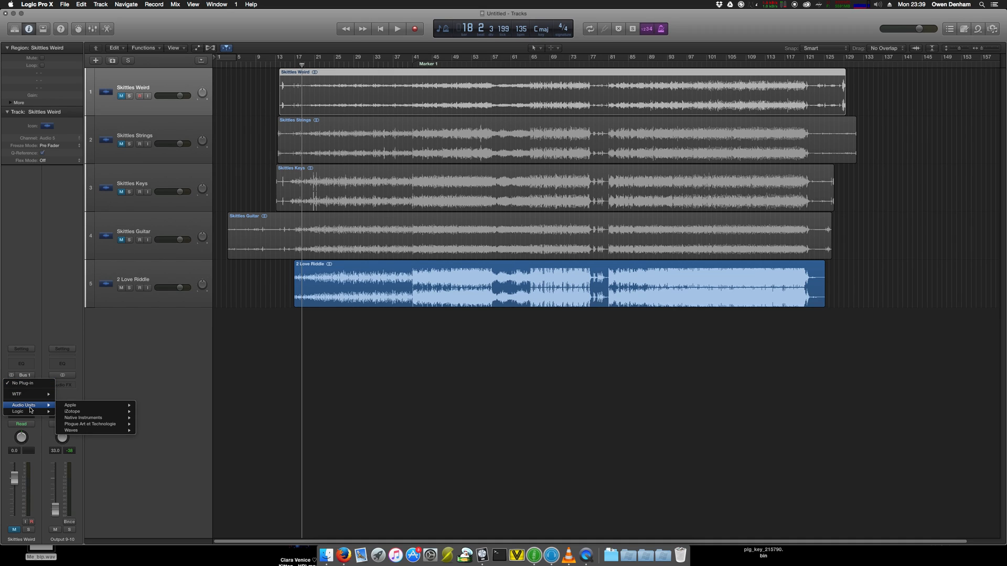
mouse_move(84, 418)
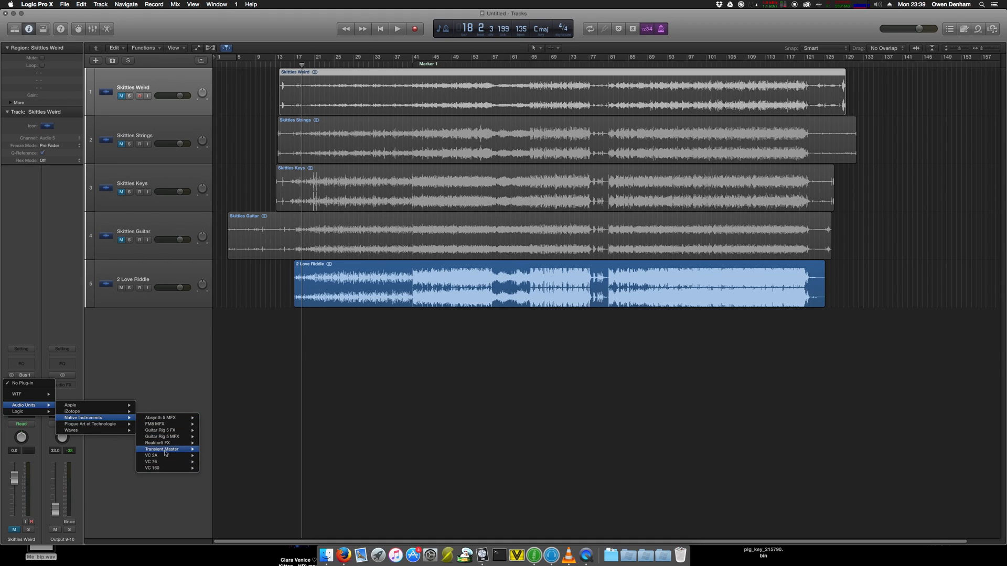
click(212, 450)
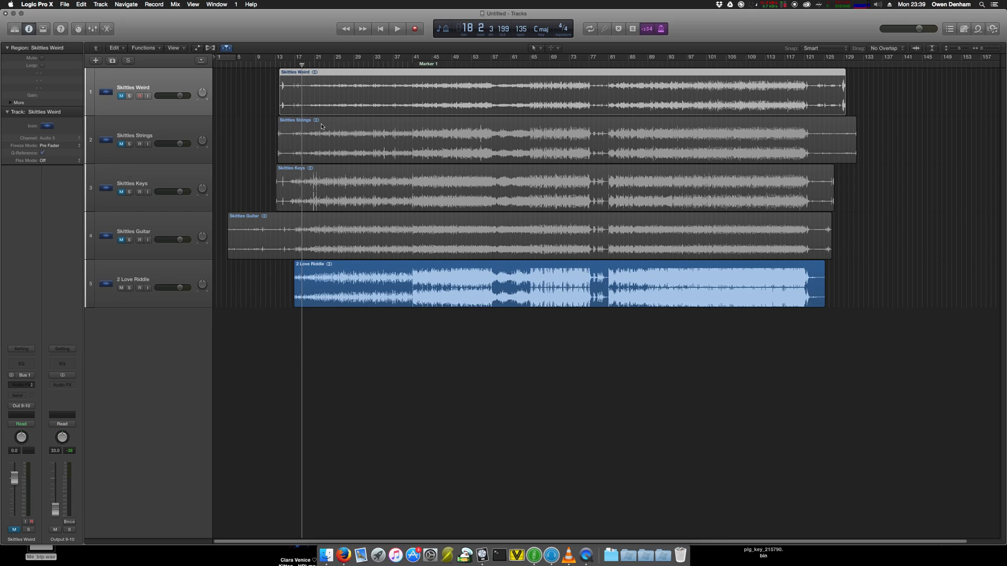
- Create a new, empty ensemble in the Reaktor5 FX plug-in on Skittles Weird
click(94, 74)
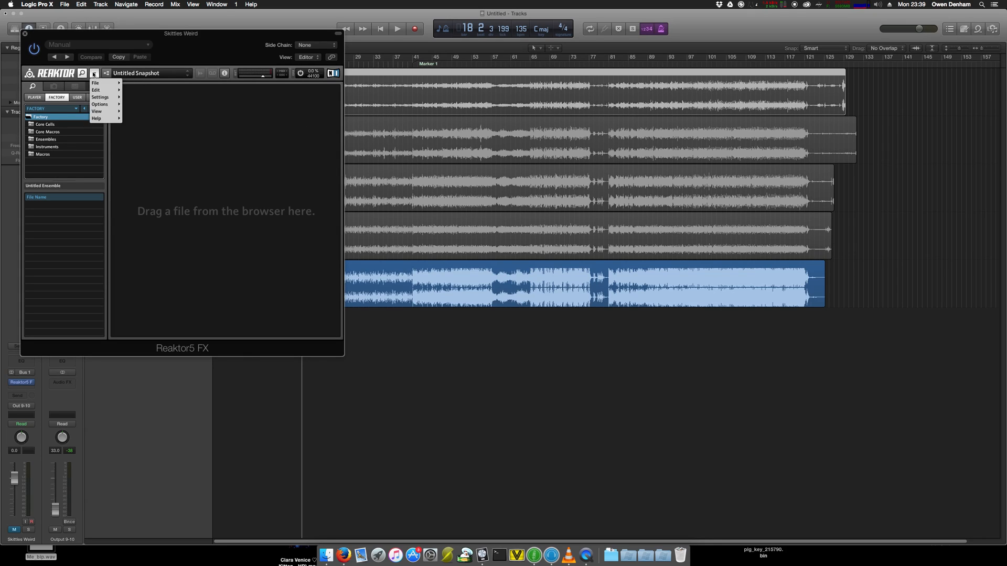
mouse_move(97, 107)
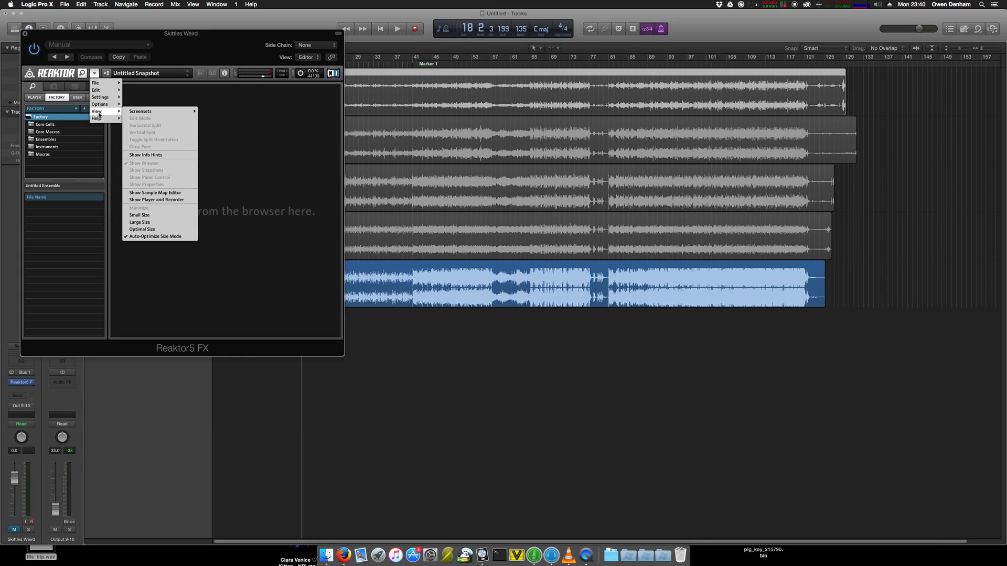
mouse_move(96, 83)
click(141, 83)
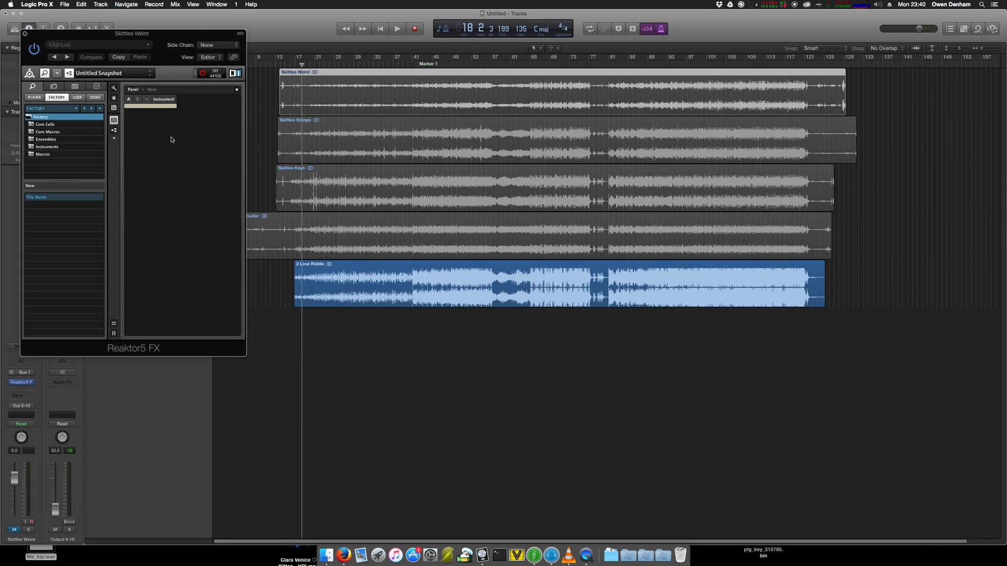
- Turn on edit mode, show the structure below the panel view and open the Instrument's internal structure
click(115, 88)
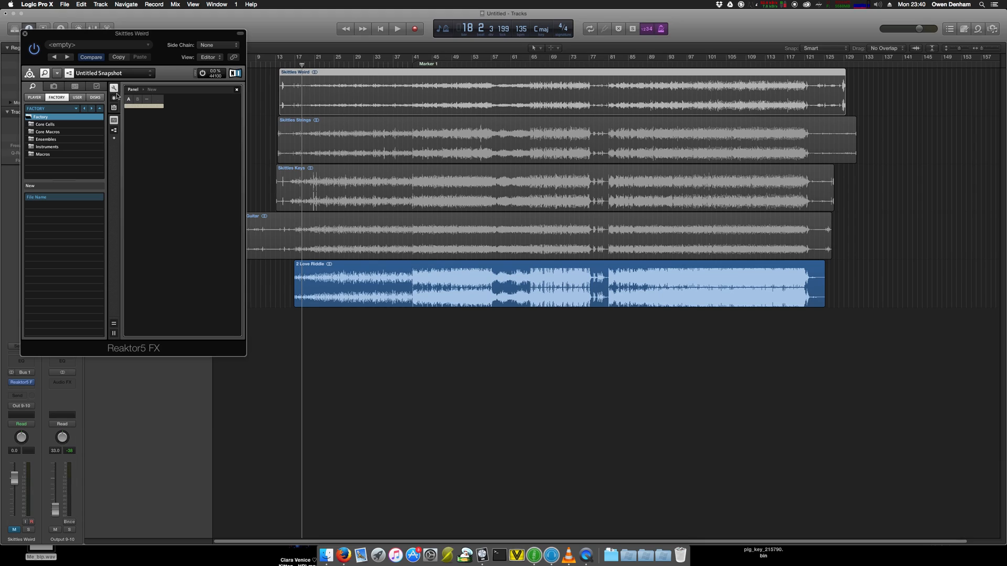
click(114, 323)
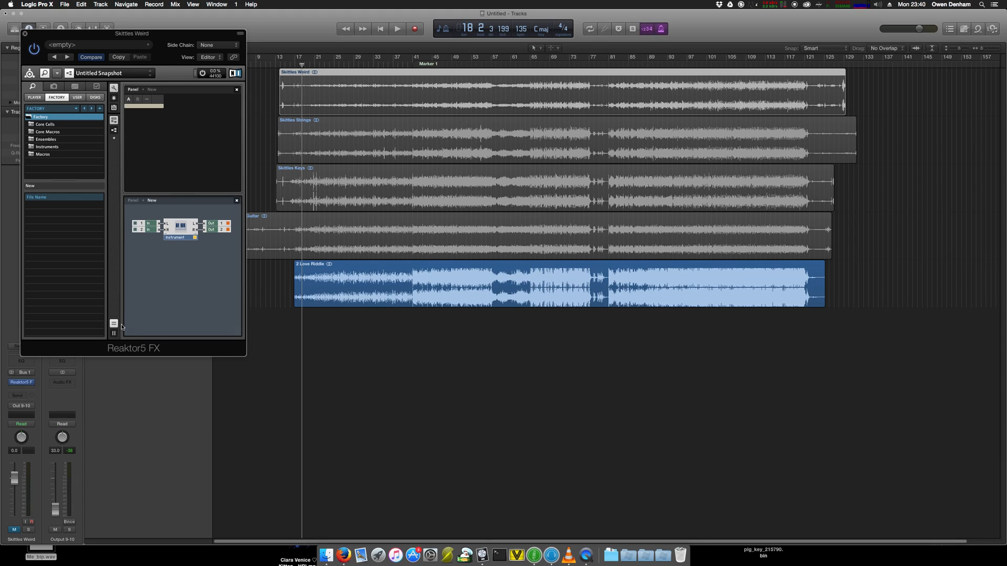
double_click(175, 231)
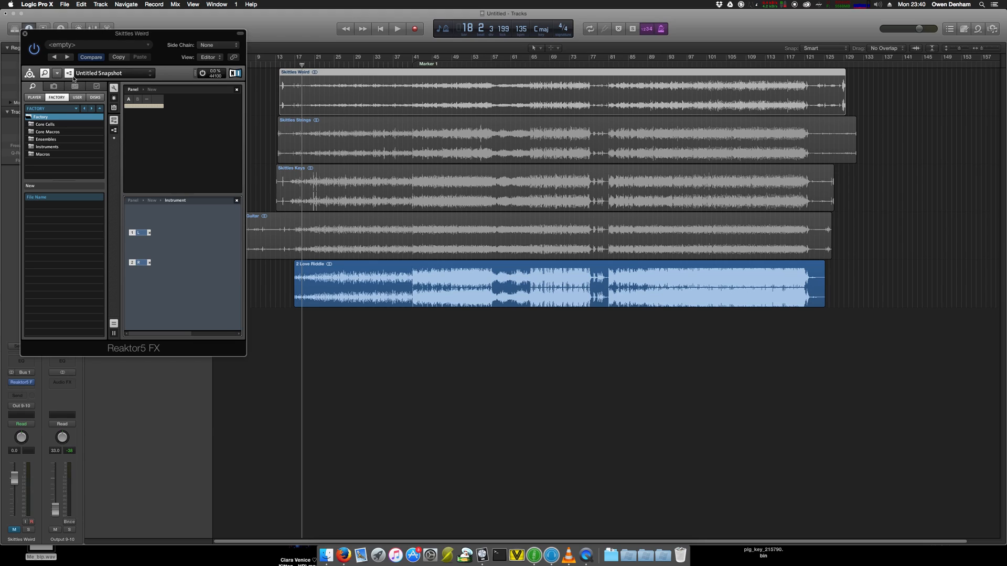
- Set the Reaktor view to Large Size and delete the two modules in front of the L and R outputs
click(57, 73)
mouse_move(60, 111)
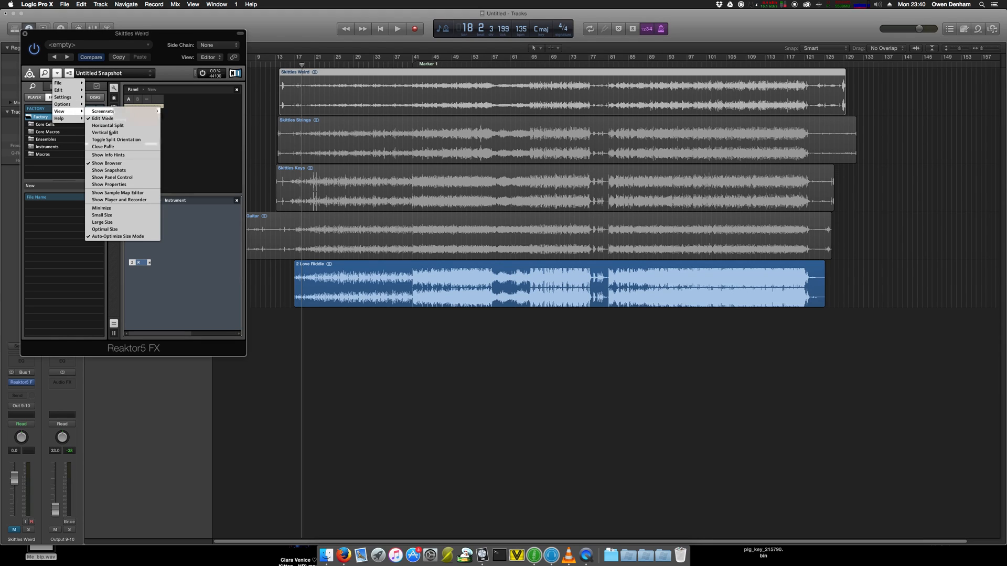
click(112, 224)
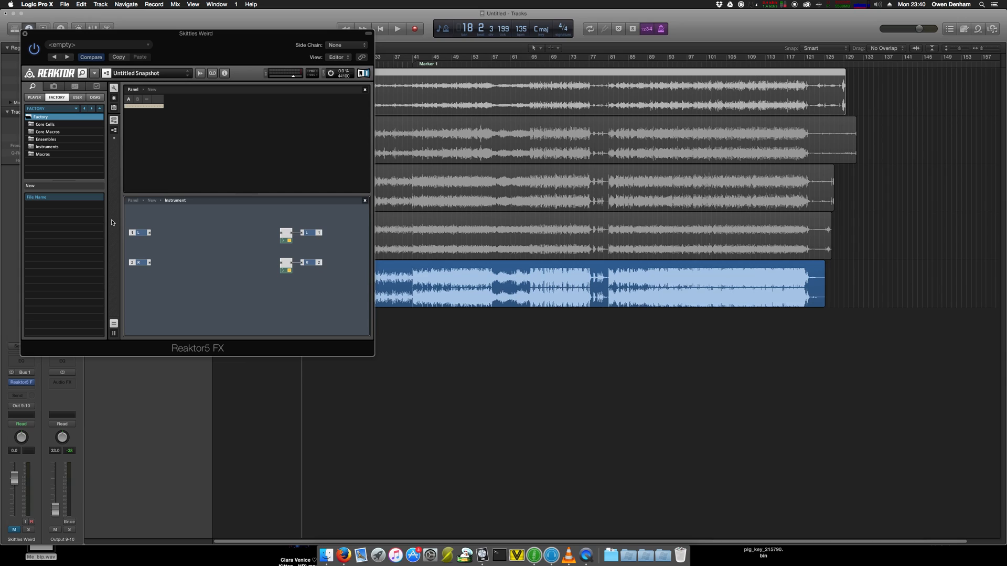
drag(235, 223, 291, 274)
key(Delete)
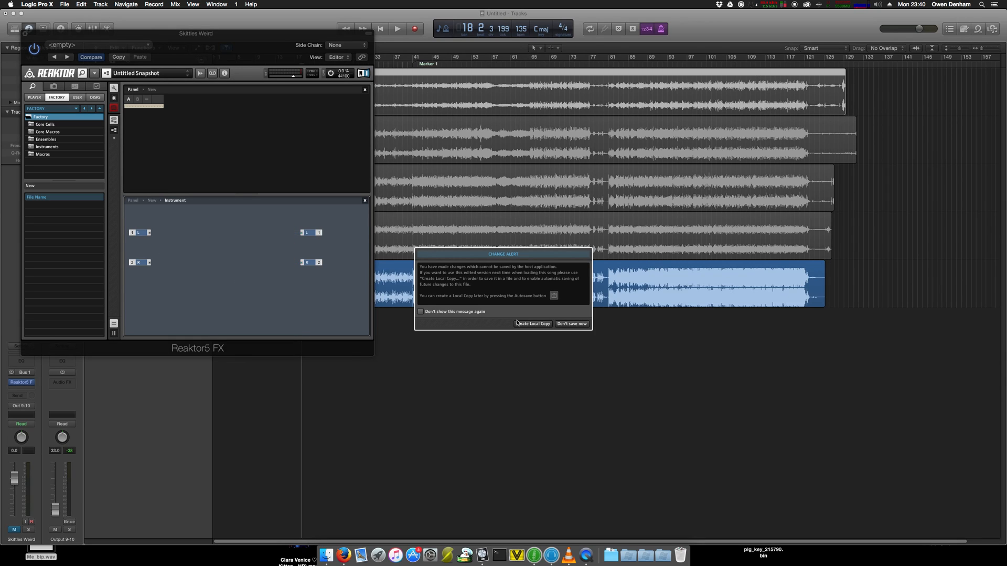
- Create a local copy of the ensemble named Weird, saved in a new folder called youtube
click(532, 324)
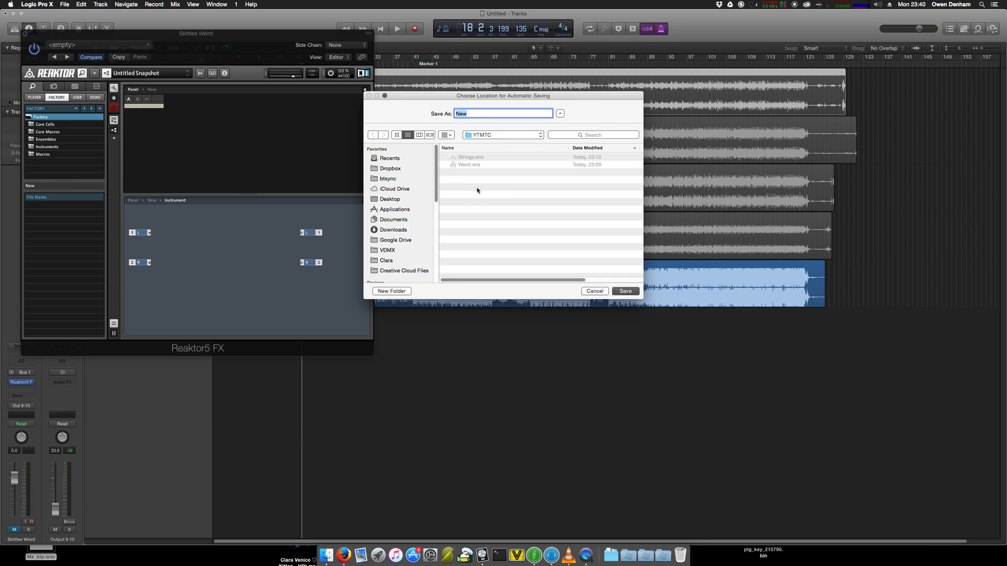
key(super+shift+n)
text(youtube)
key(Return)
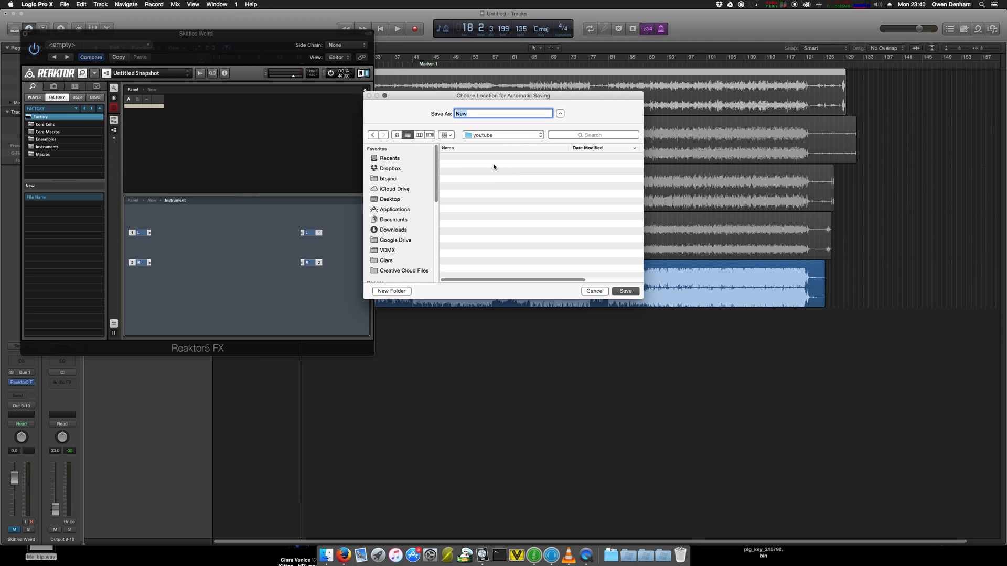
drag(194, 35, 228, 160)
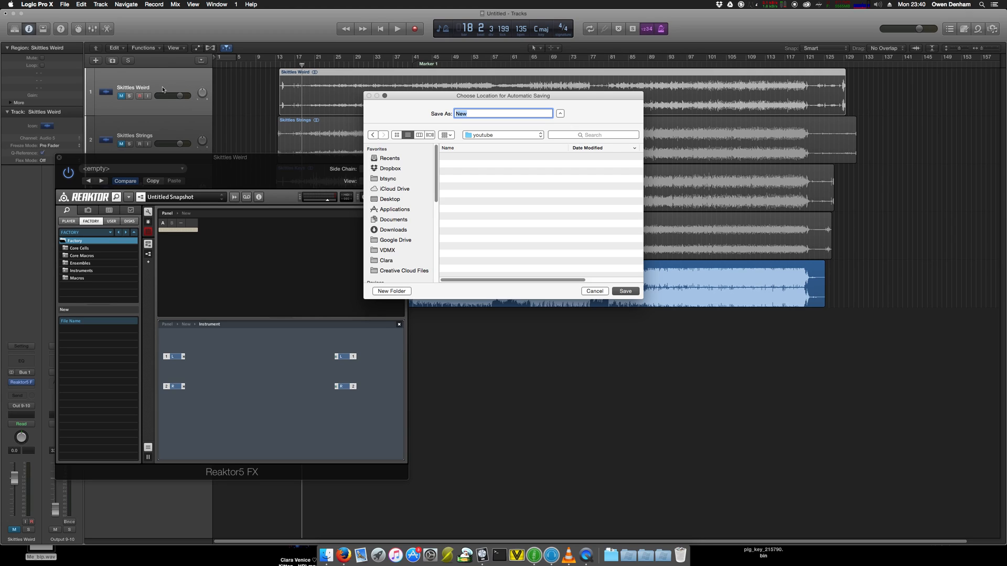
text(Weird)
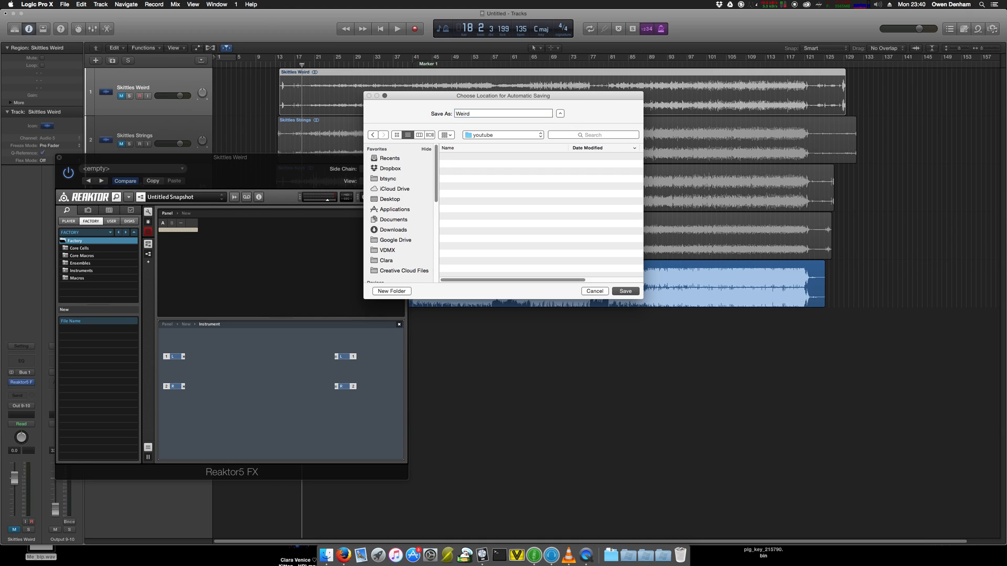
click(625, 290)
click(572, 313)
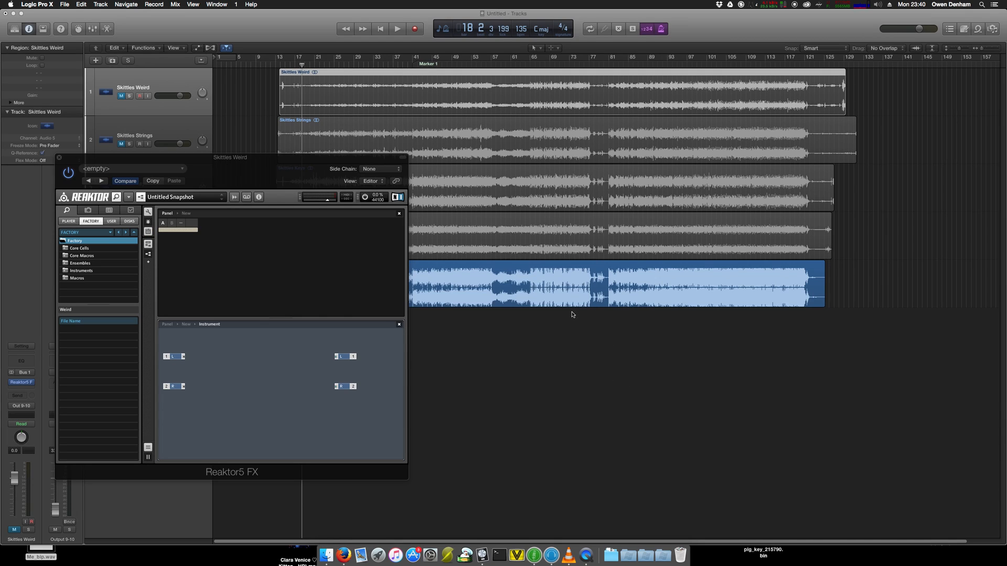
- Wire the Instrument's L and R inputs directly to the matching L and R outputs
drag(184, 358, 183, 388)
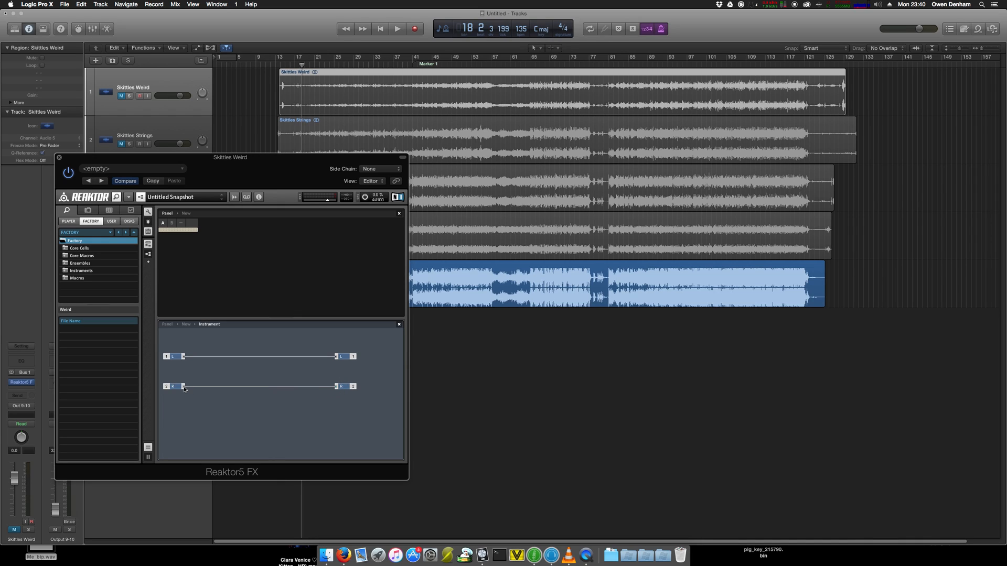
- Add a built-in Fader panel module to the Instrument structure below the L and R connections
right_click(225, 401)
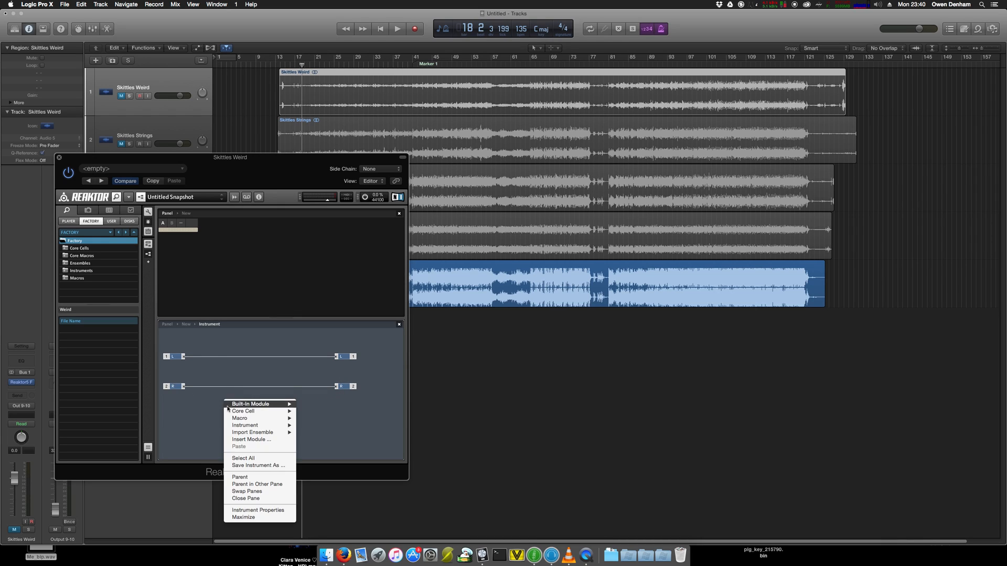
mouse_move(262, 404)
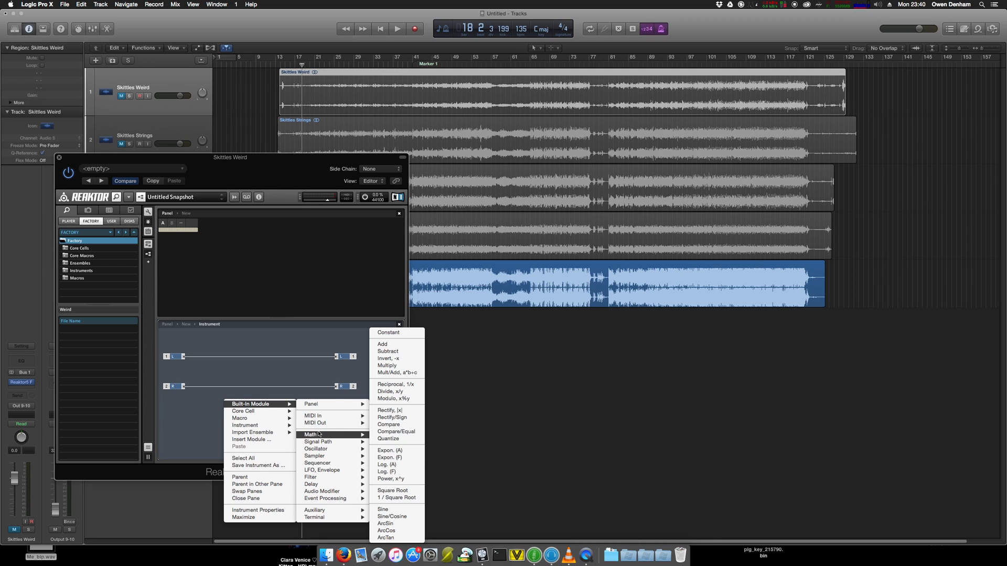
mouse_move(335, 404)
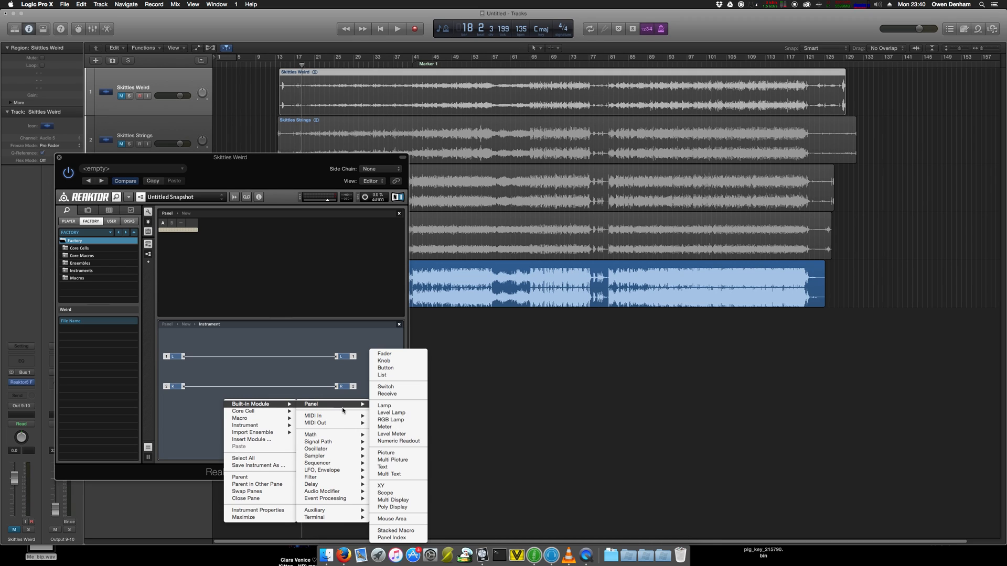
click(396, 357)
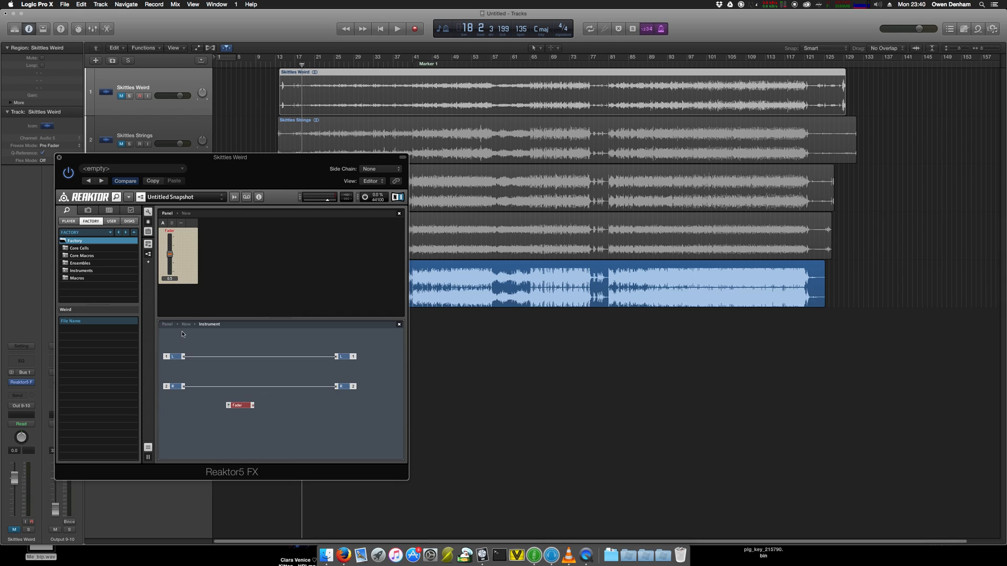
- Set the new fader's style to Horizontal Fader and rename it WeirdTime
click(130, 211)
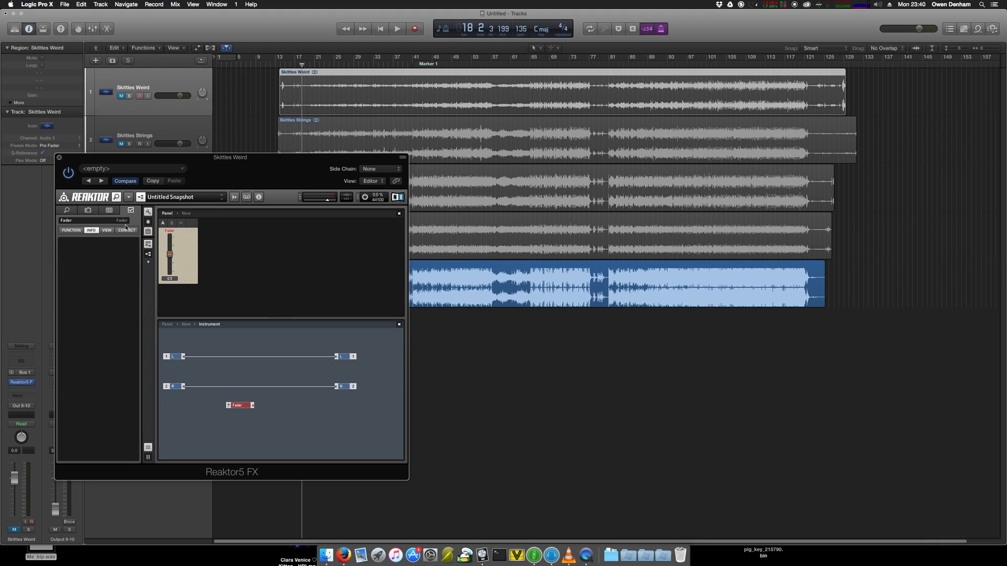
click(126, 230)
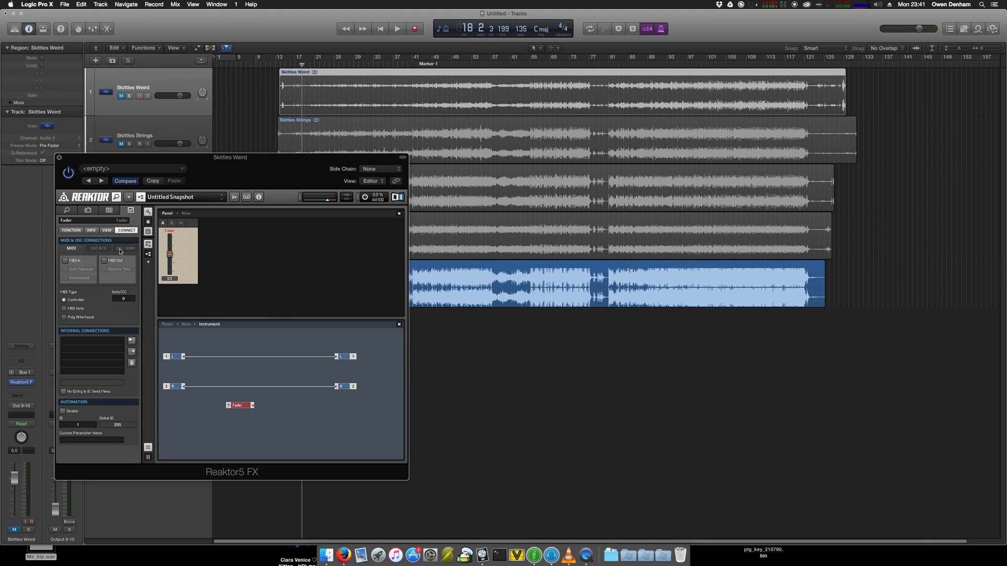
click(109, 232)
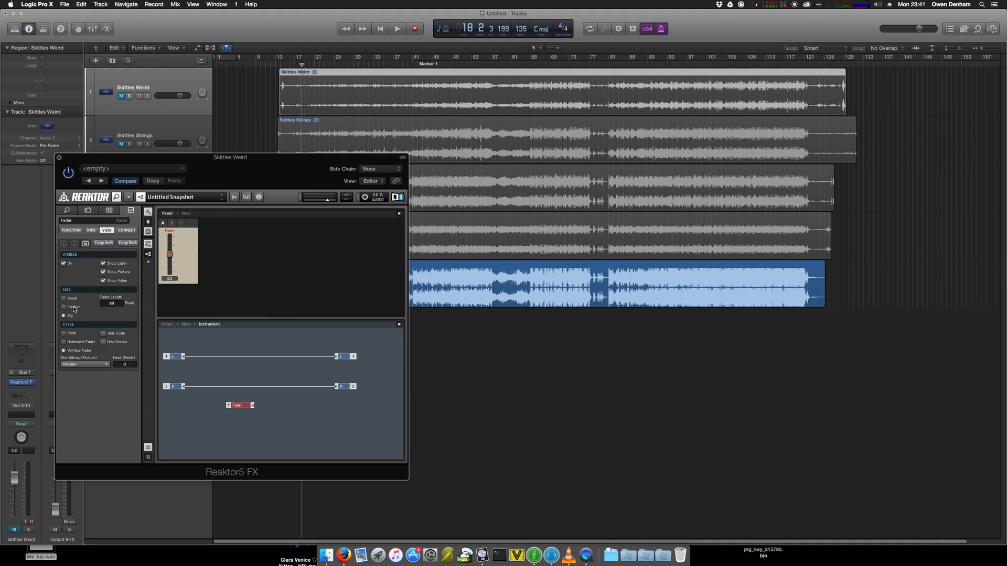
click(66, 343)
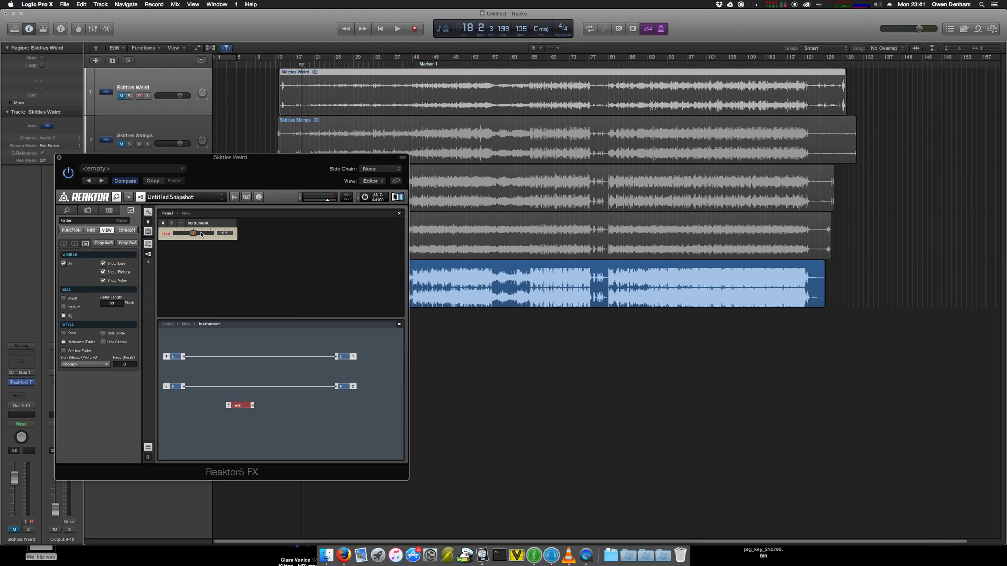
double_click(65, 221)
text(Wo)
key(Return)
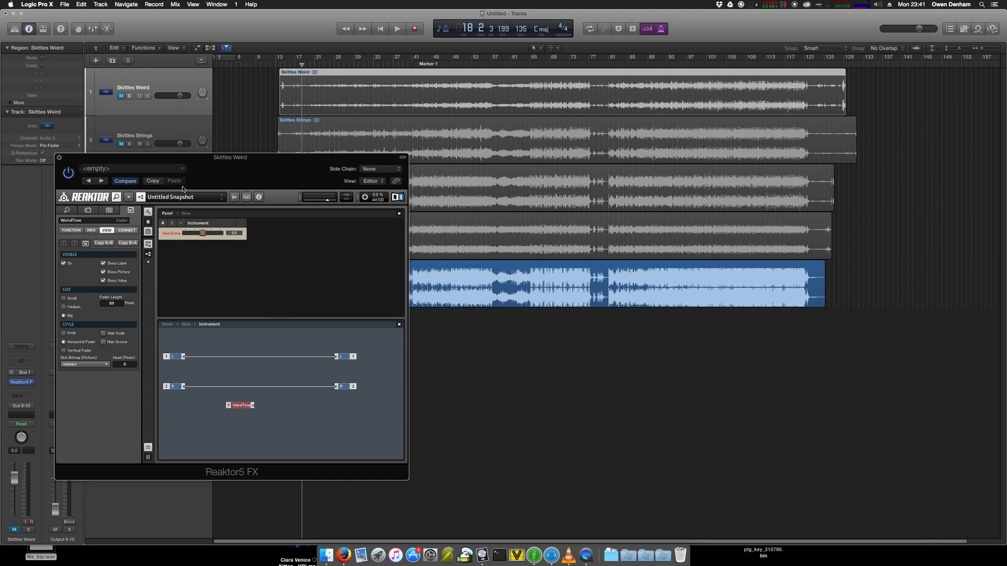
- Show track automation and display the Reaktor5 FX fader parameter on the Skittles Weird track
click(235, 87)
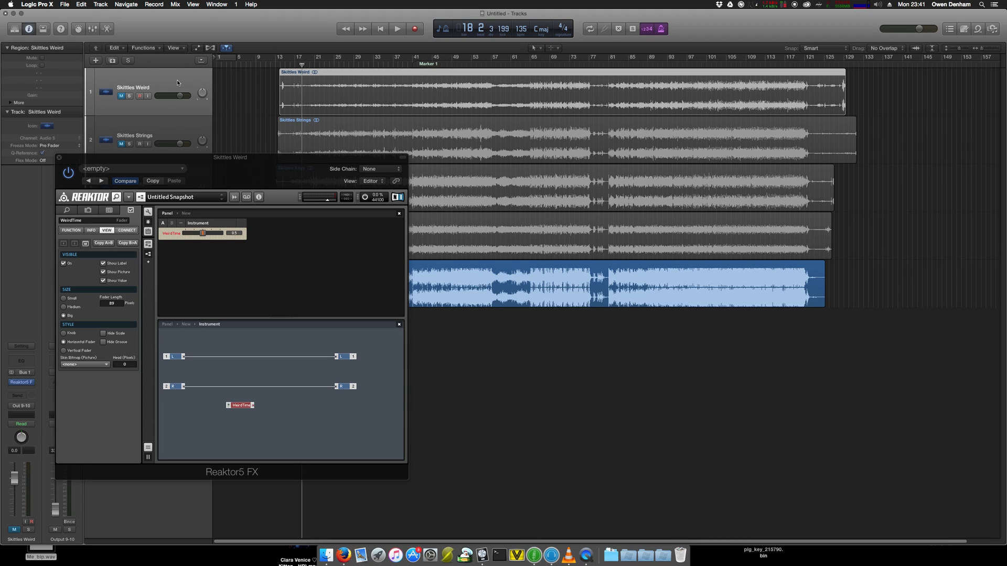
key(a)
click(168, 104)
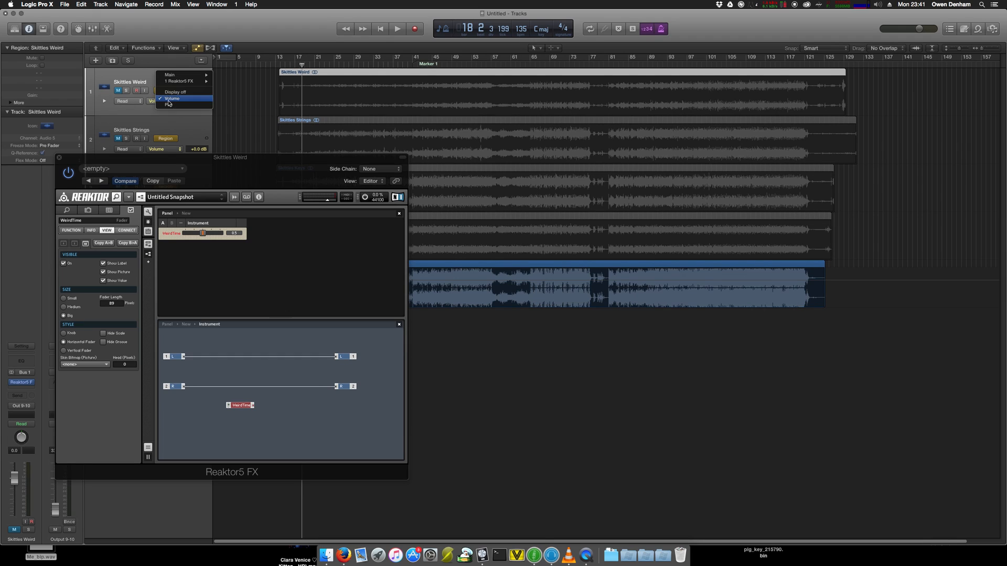
mouse_move(194, 81)
click(233, 82)
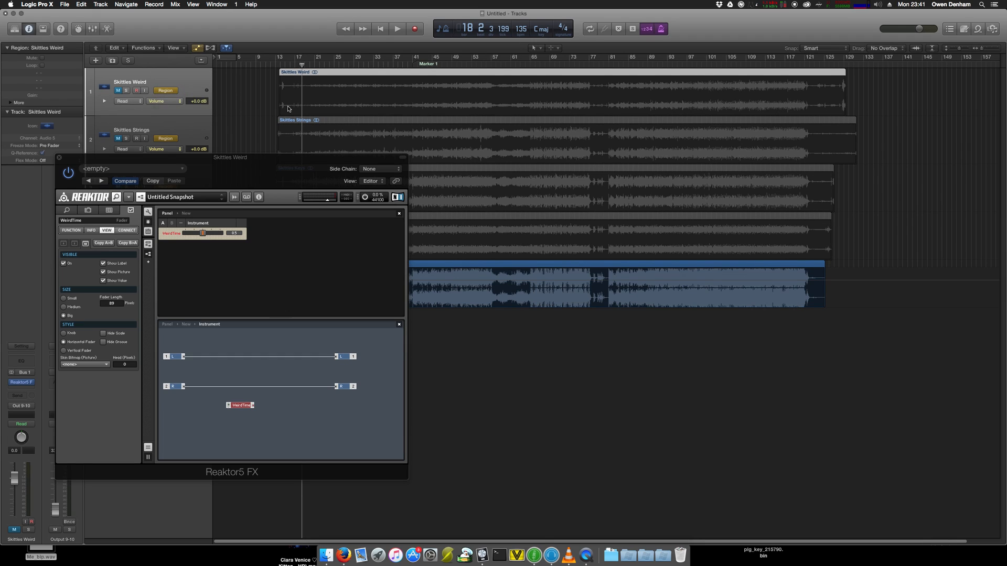
- Draw a rising automation ramp across the Skittles Weird region, from 0.00 at its start to the maximum at its end
click(821, 85)
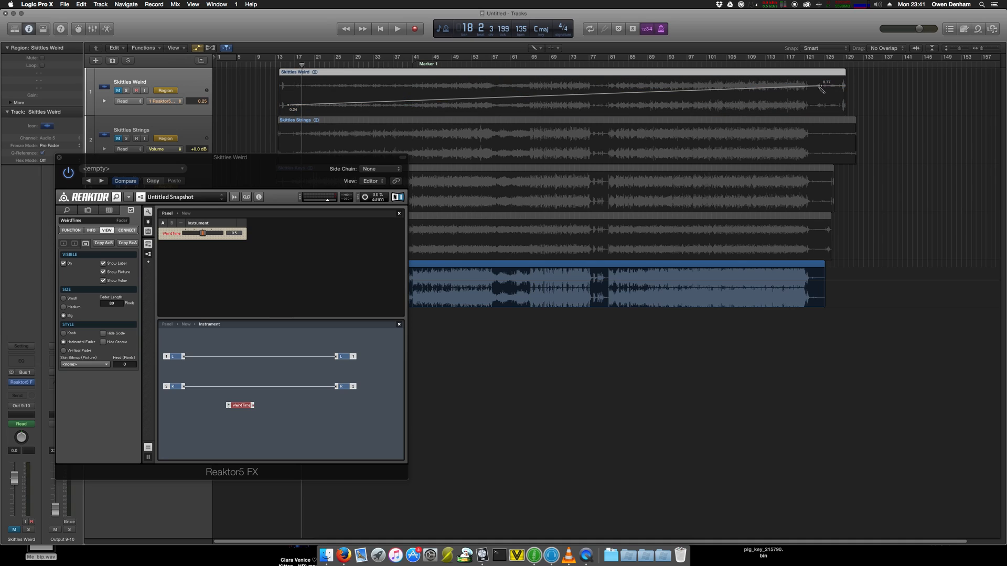
key(Escape)
key(Escape)
drag(288, 107, 285, 118)
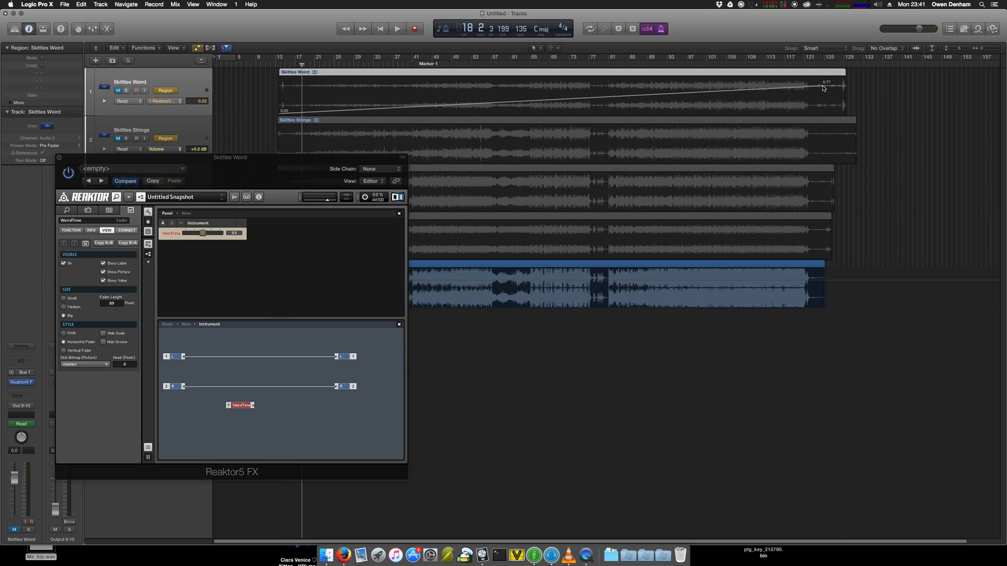
drag(823, 88, 845, 78)
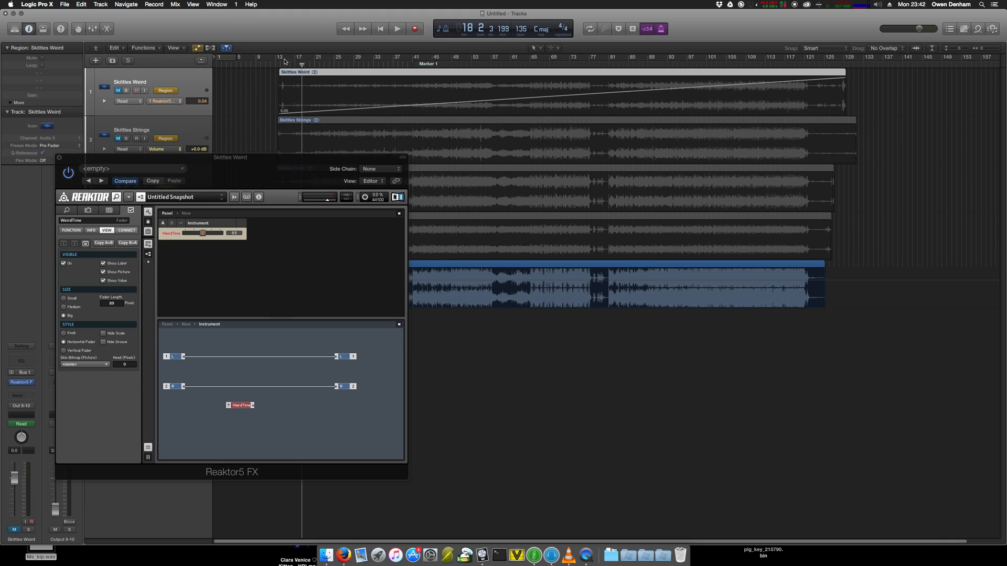
- Play a cycle range from bar 13 to about bar 80 and turn on looping for the Skittles Weird region
drag(279, 56, 608, 55)
key(space)
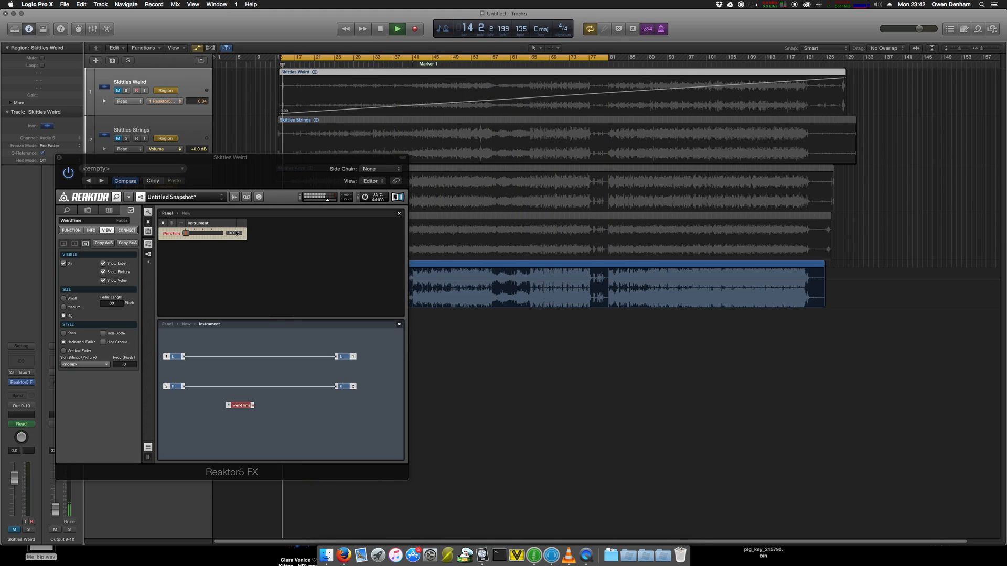
key(l)
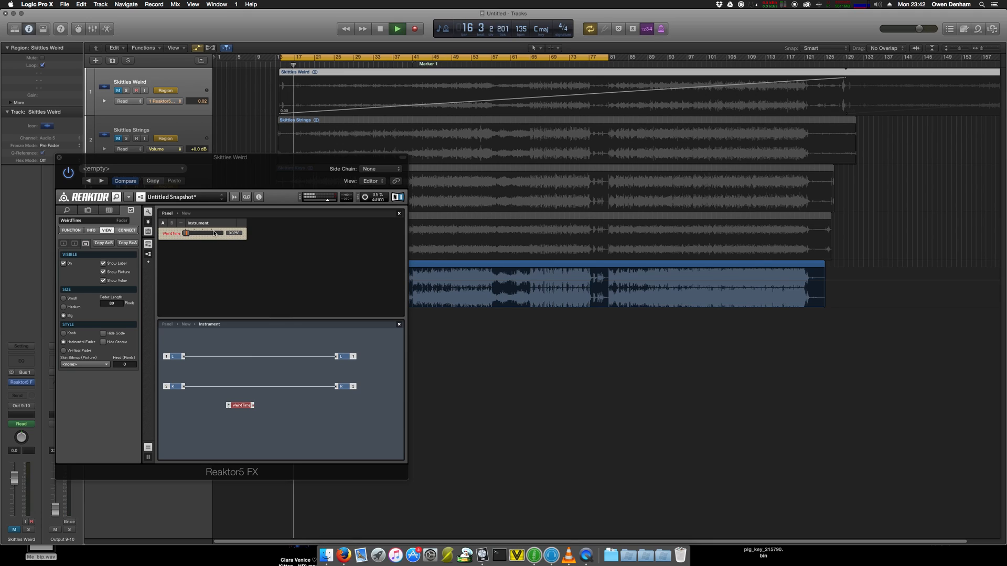
- Open Reaktor's OSC Settings and check the OSC Receive port and the OSC Send targets
click(128, 198)
mouse_move(137, 207)
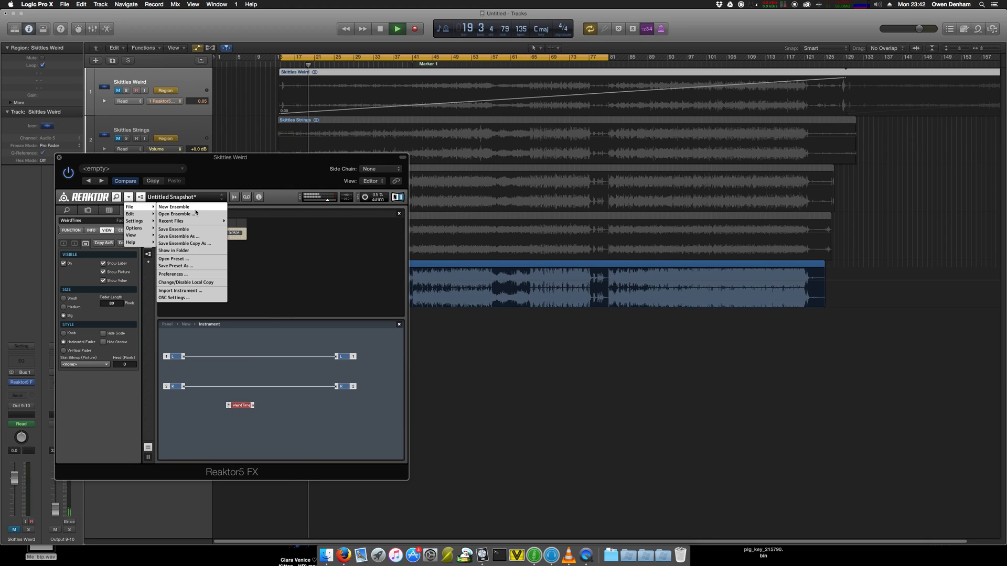
click(189, 299)
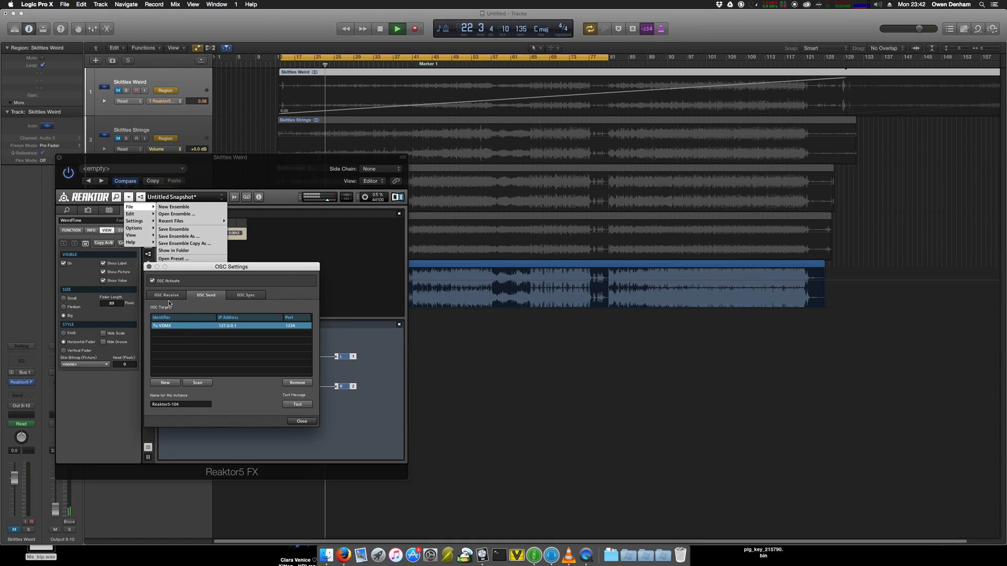
click(168, 296)
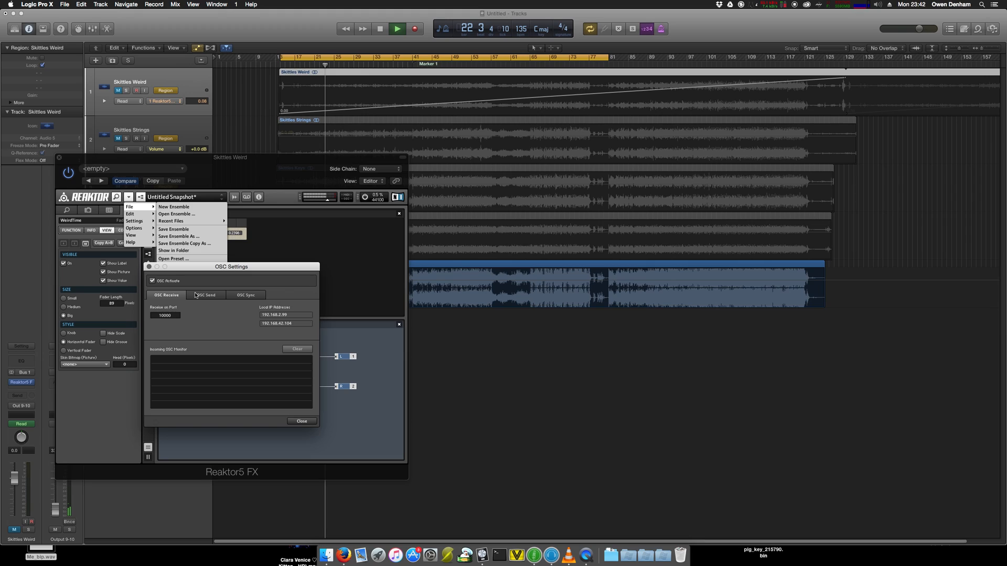
click(206, 296)
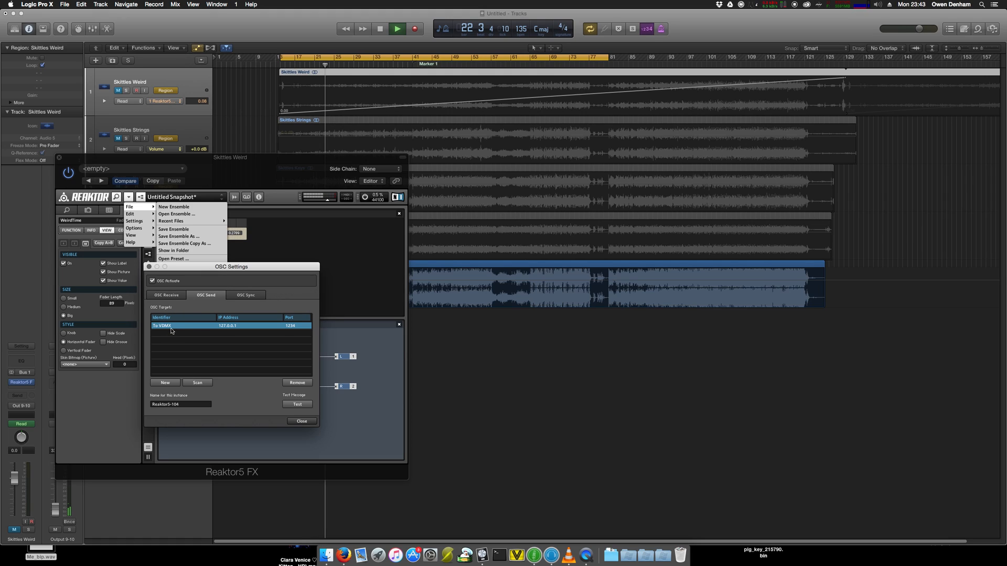
click(166, 296)
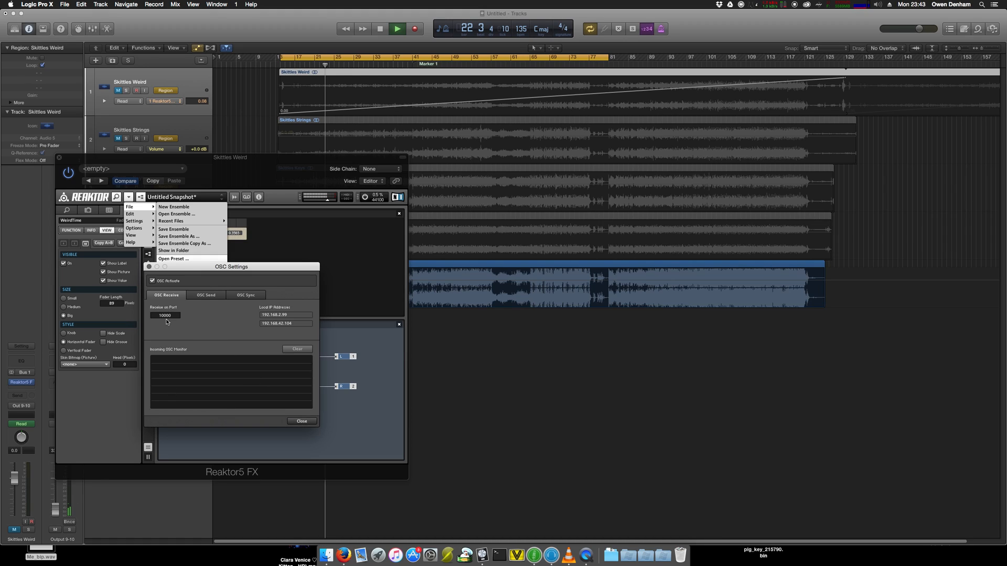
click(302, 421)
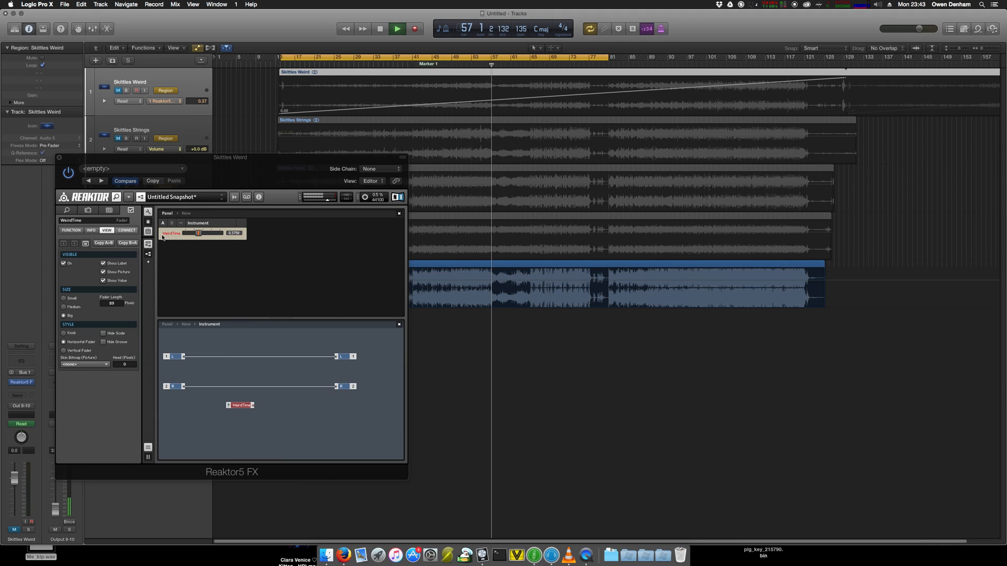
- Add To VDMX as an OSC send target for the WeirdTime fader
click(199, 236)
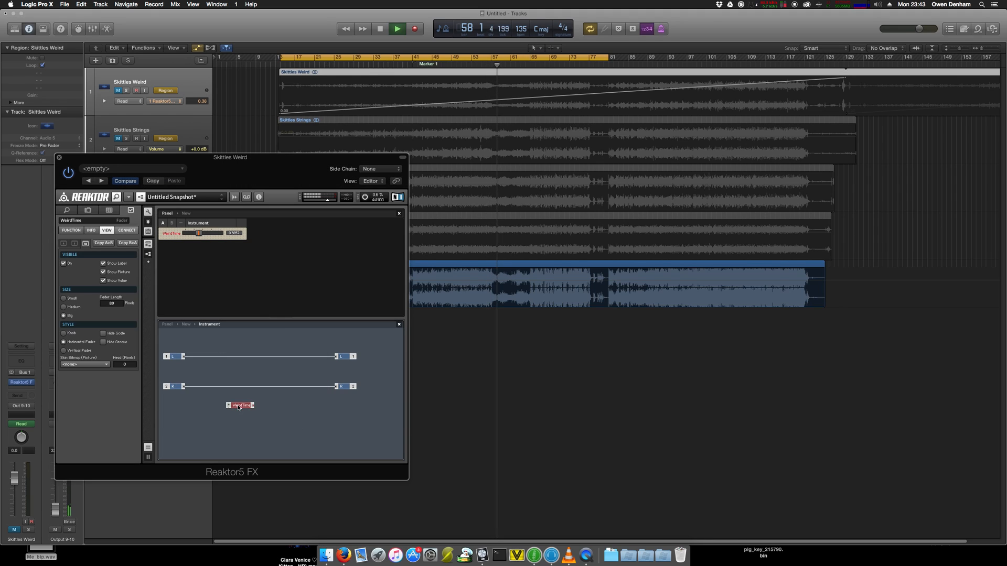
click(126, 230)
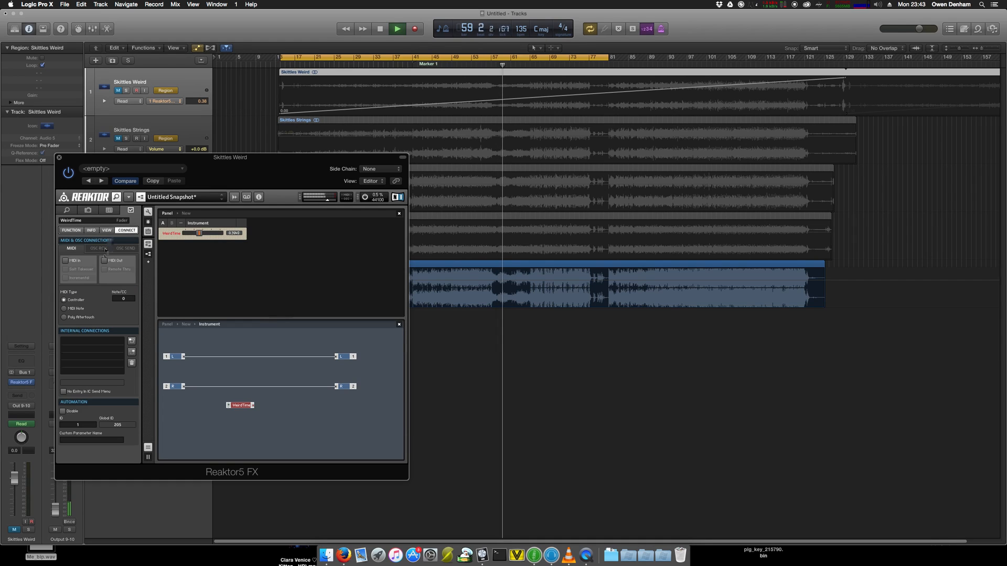
click(126, 248)
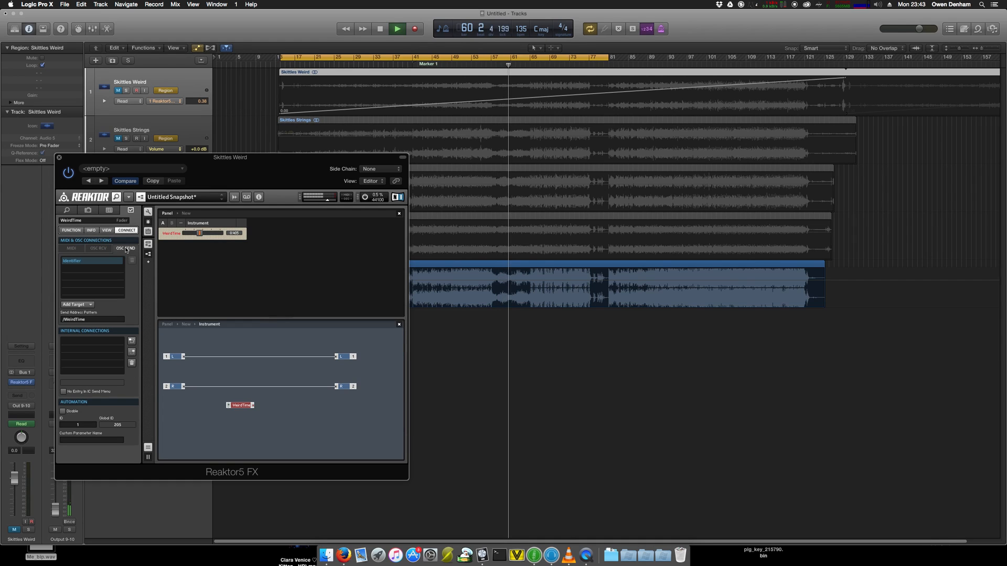
click(76, 305)
click(76, 313)
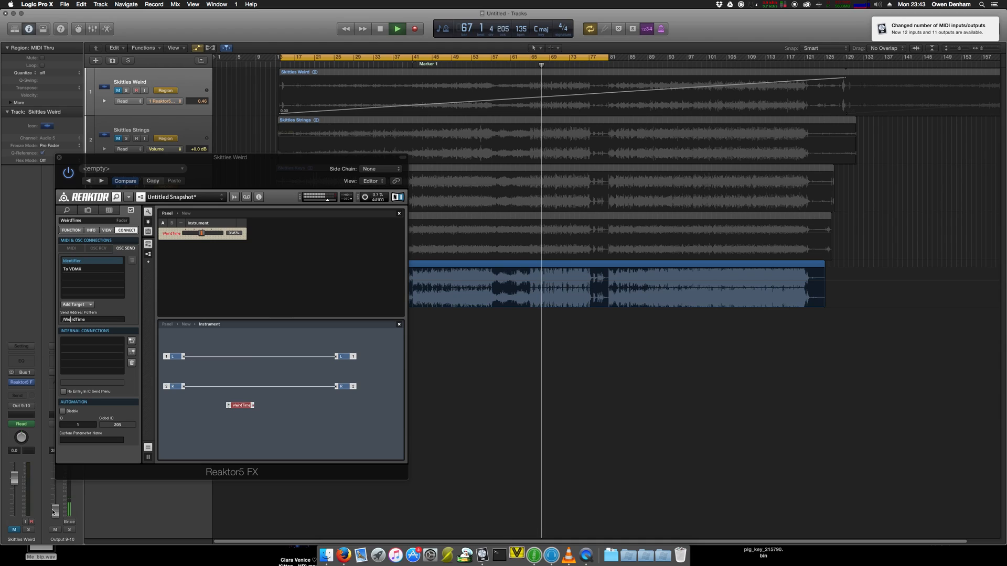
- Stop playback, dismiss the Crash Reporter without sending a report and restart the cycle playback
key(Return)
key(space)
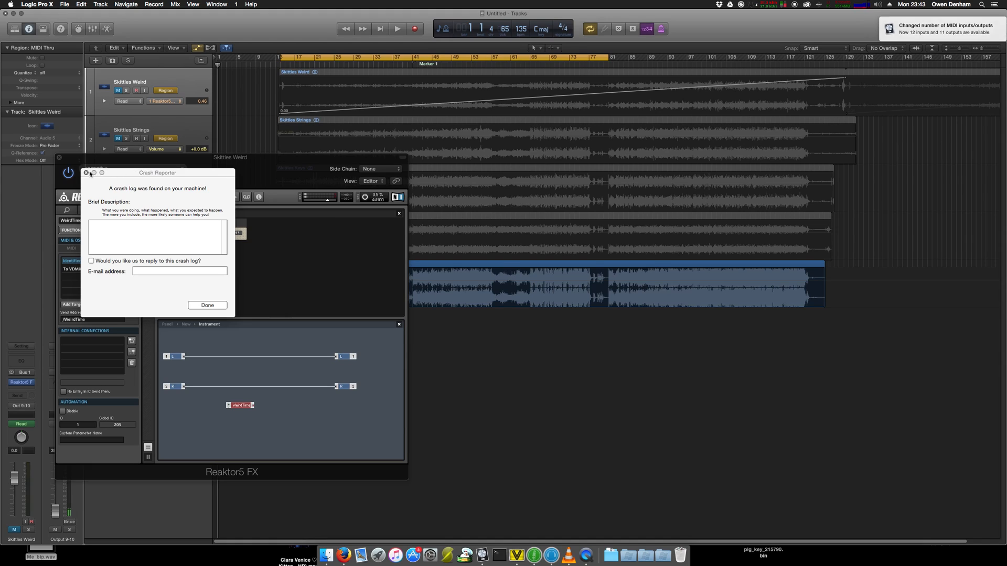
click(86, 173)
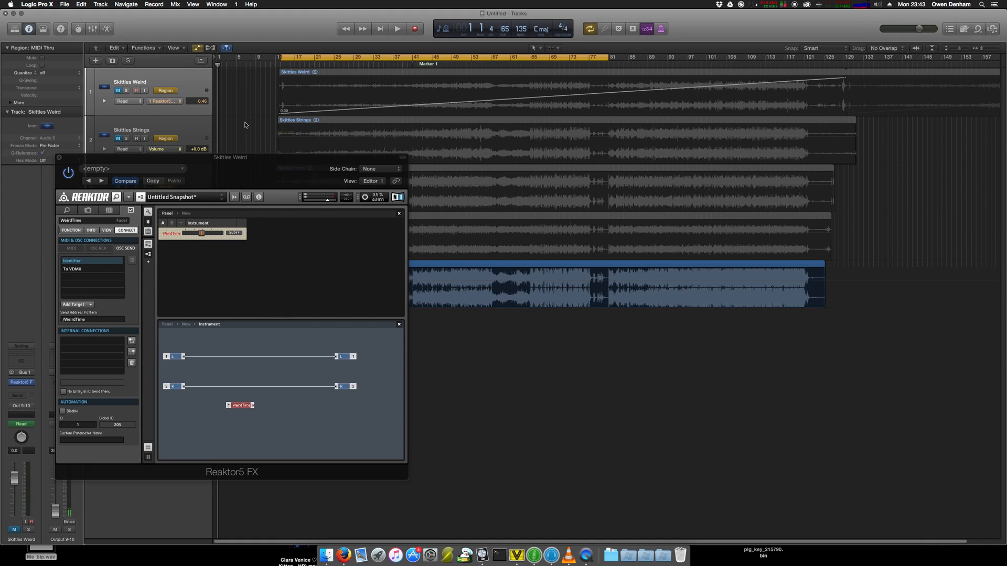
key(space)
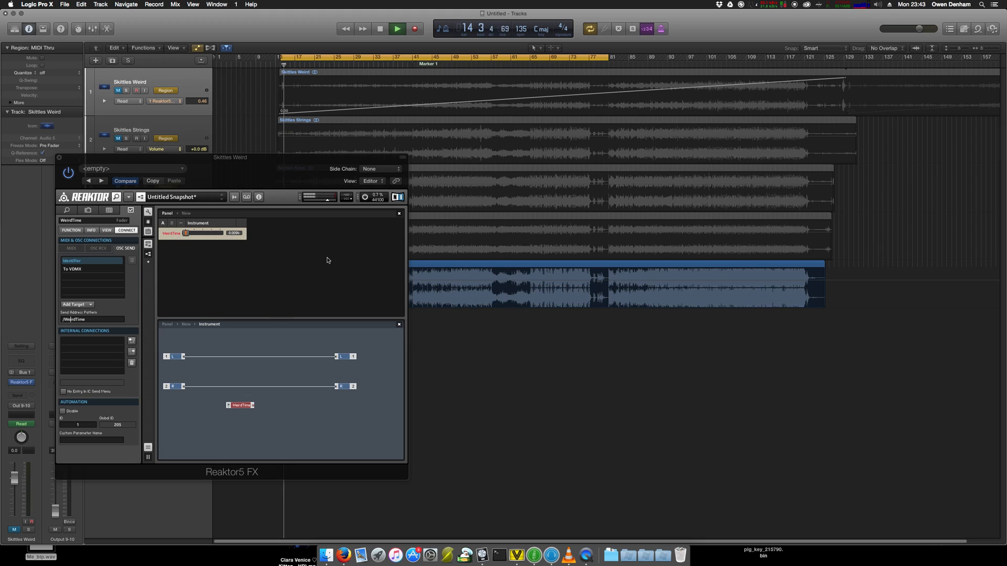
- Switch to VDMX, move the Workspace Inspector aside and load the Skittles Guitar, Keys, Strings and Weird movies from Finder into Media Bin 1
click(516, 554)
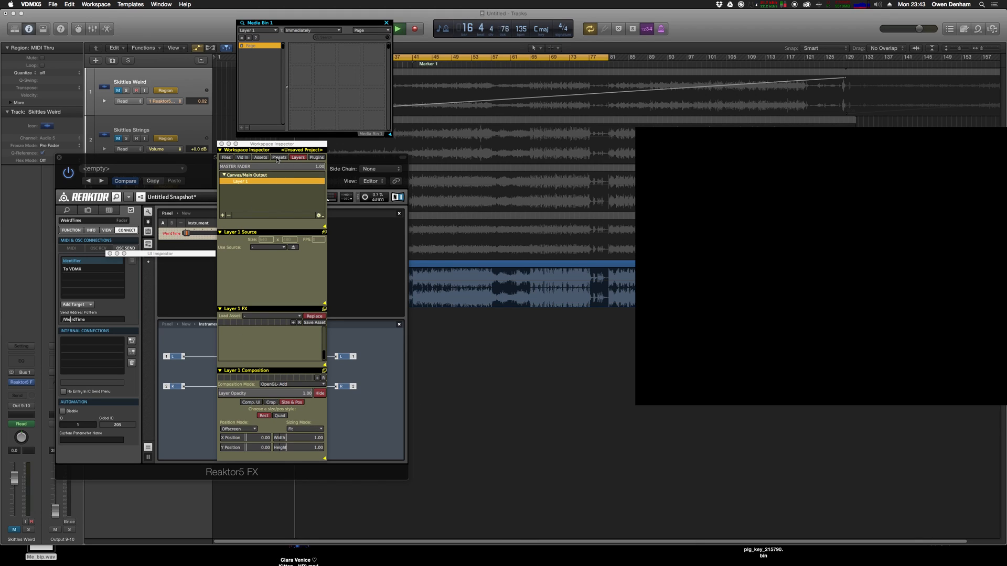
drag(274, 152, 455, 191)
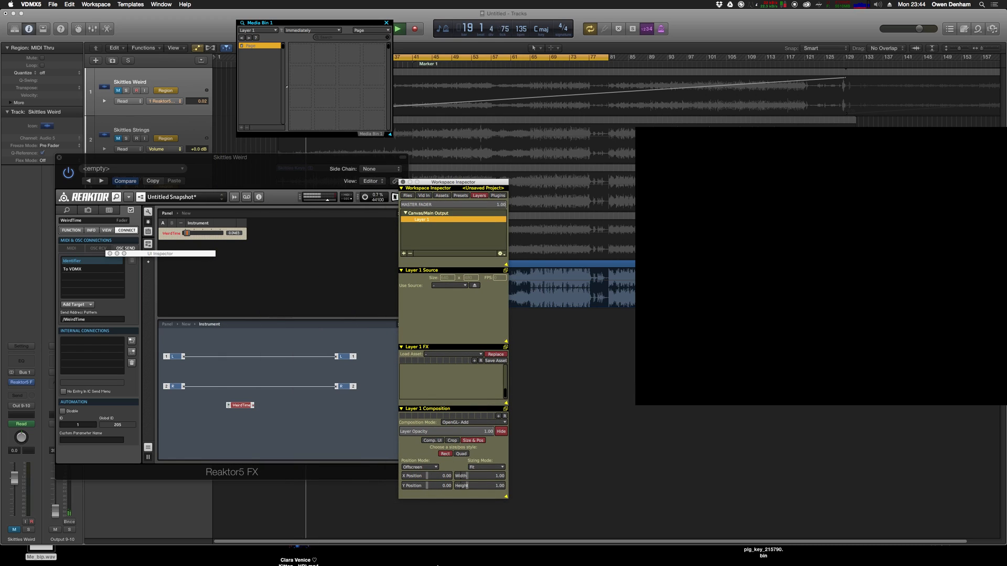
click(326, 555)
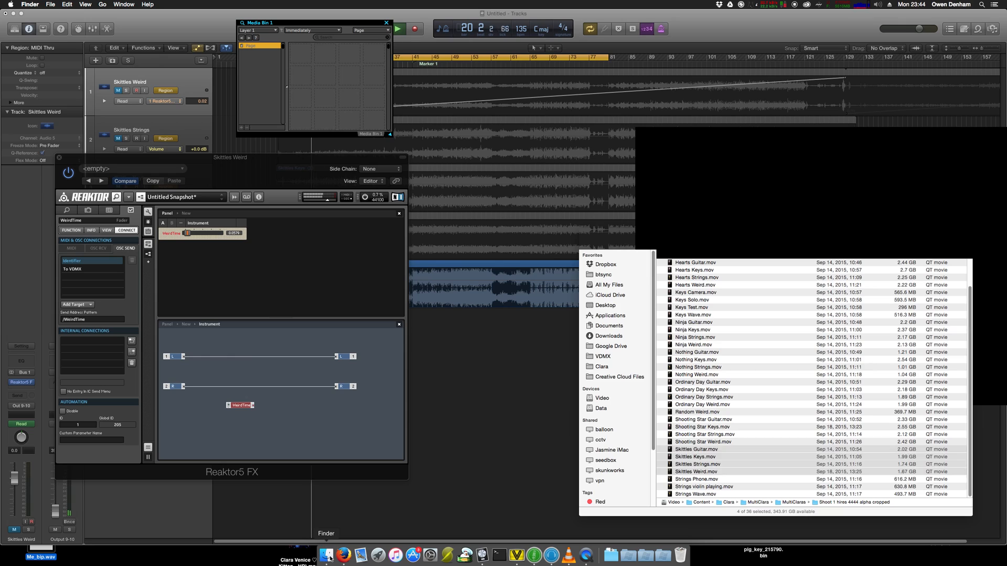
drag(694, 452, 310, 74)
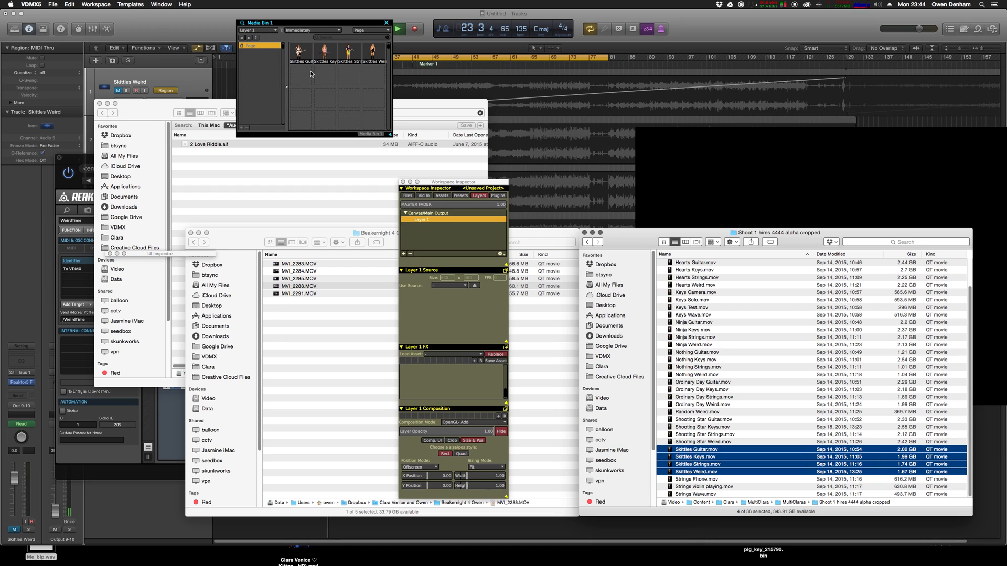
- Rename Layer 1 as Weirdo and play the Skittles Weird clip from Media Bin 1 in it
double_click(421, 220)
text(Wei)
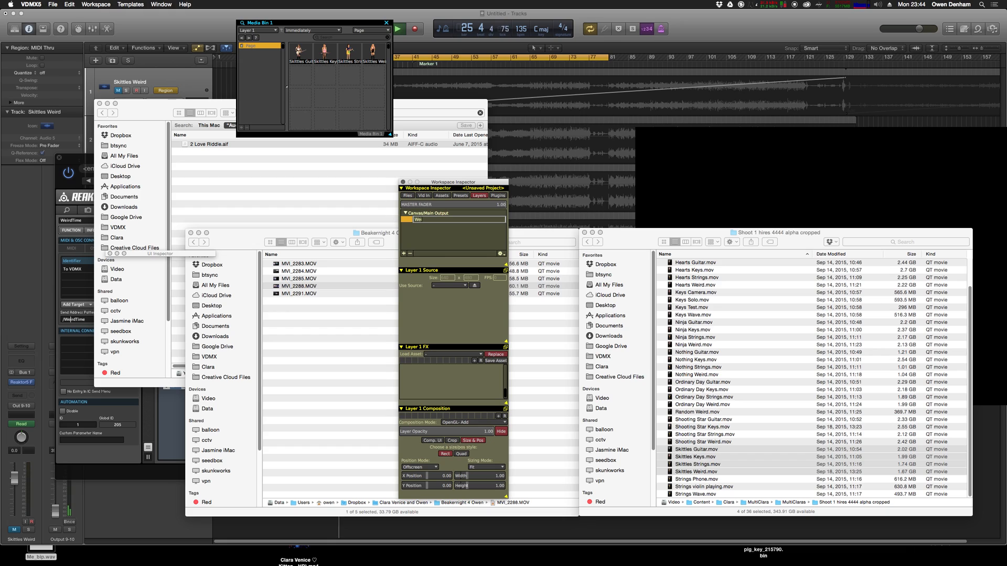
text(rdo)
key(Return)
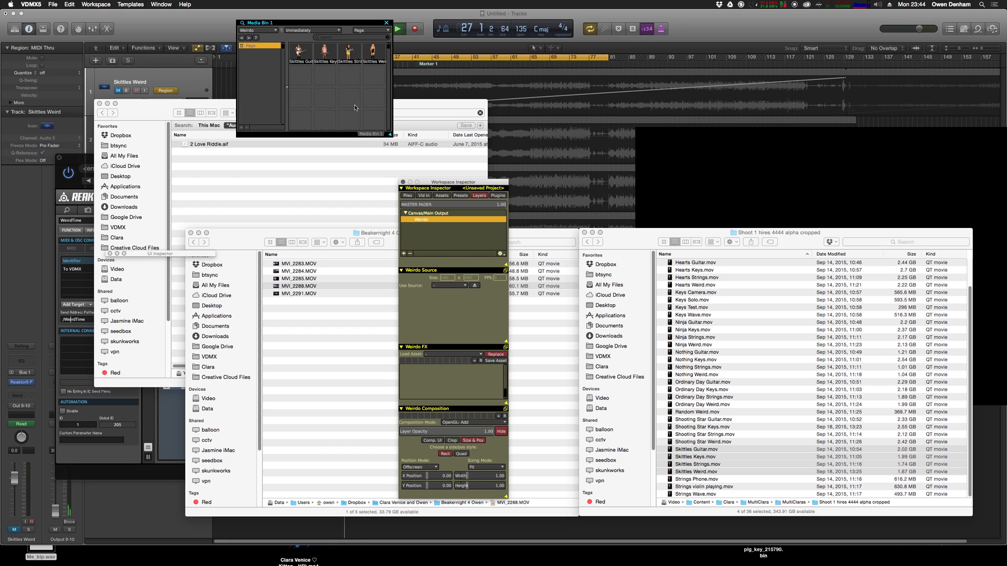
click(373, 54)
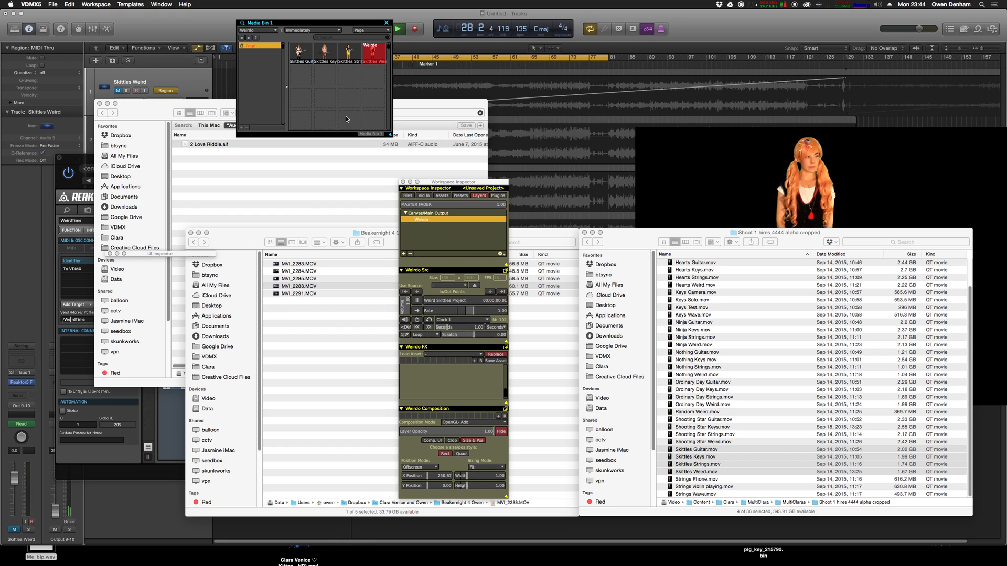
- Lower the volume of the Weirdo layer's source and pause its movie
click(407, 306)
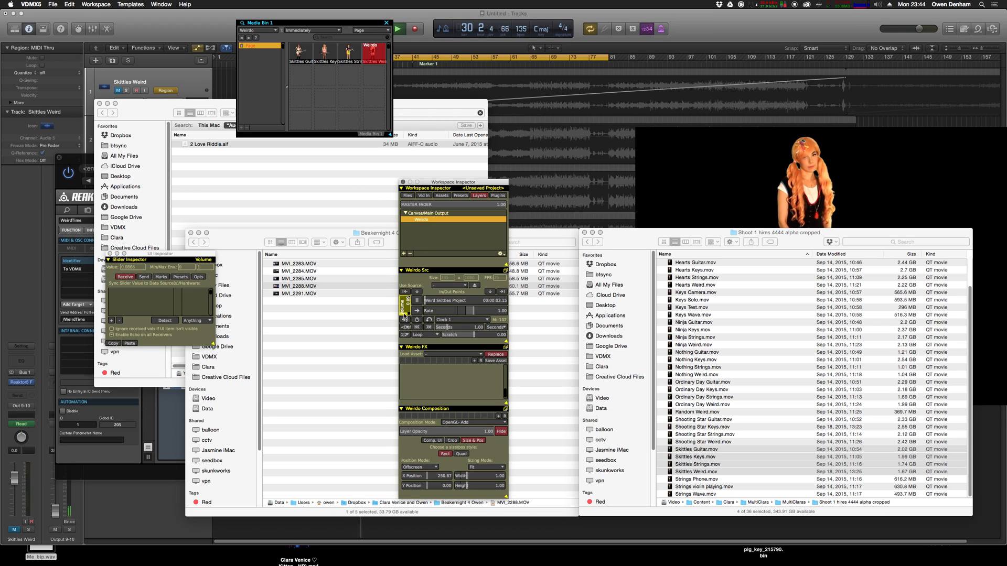
click(416, 300)
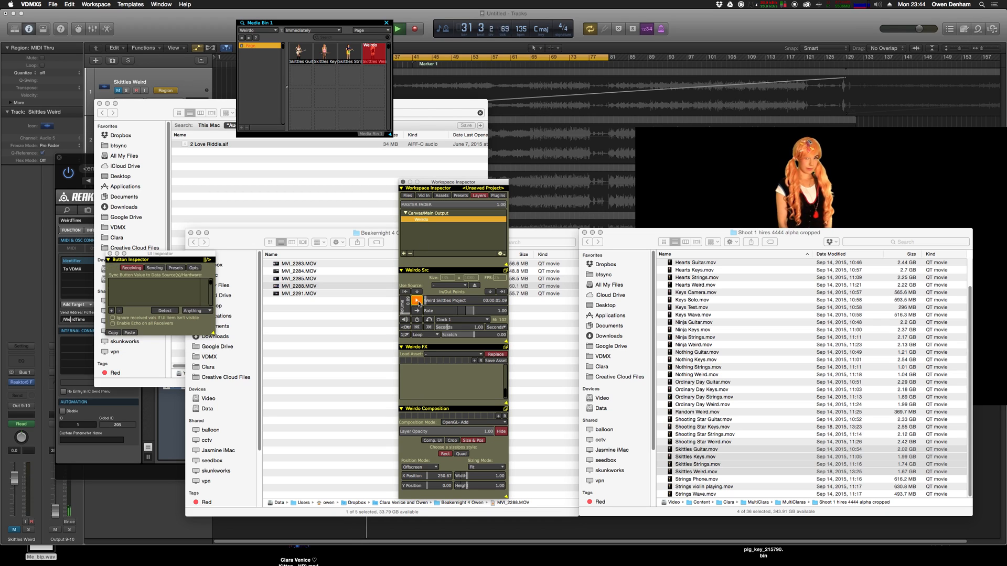
alt+click(880, 5)
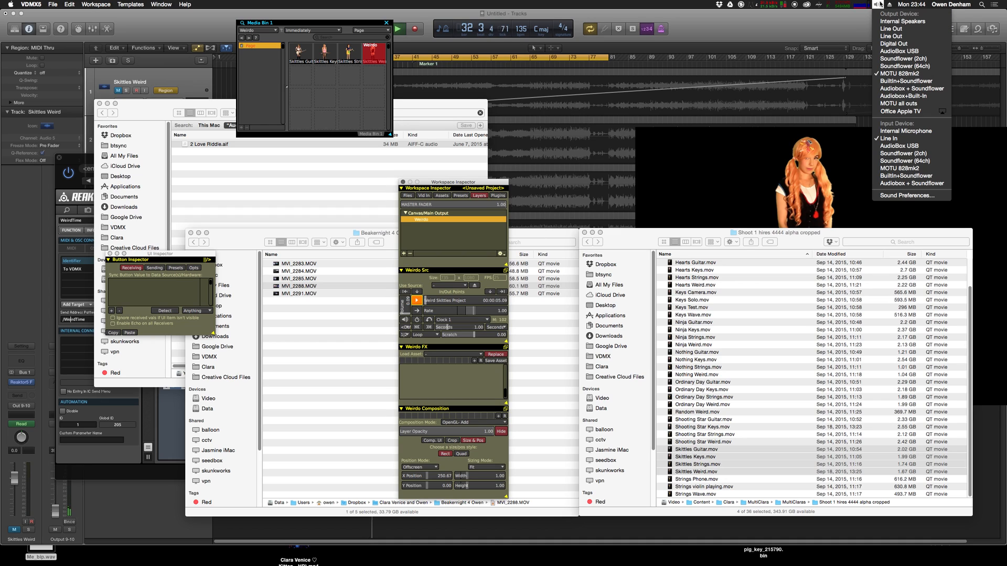
click(614, 186)
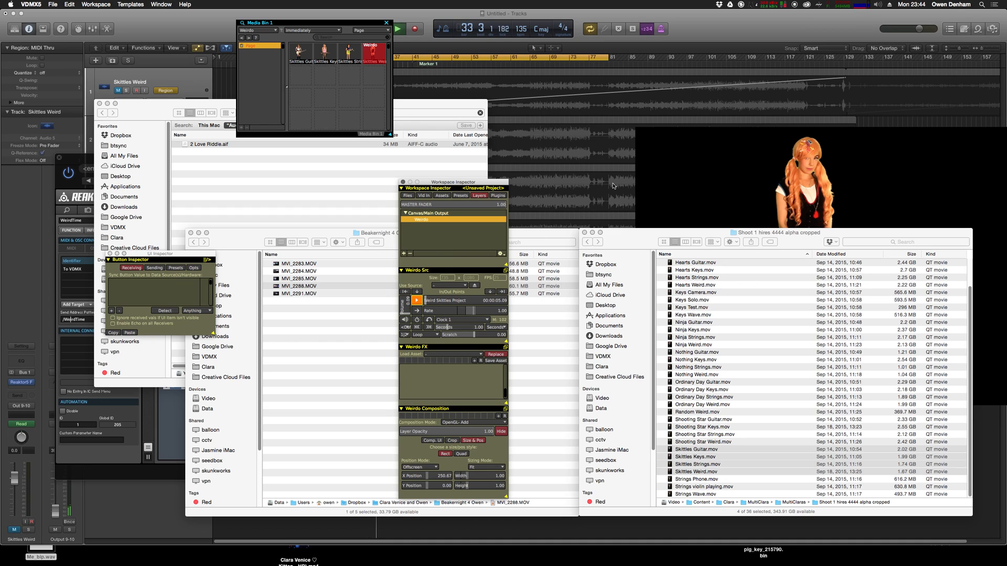
- Scrub the Weird Skittles movie to about 00:01:42 and move the Finder window clear of the video output
click(437, 301)
drag(439, 303, 465, 302)
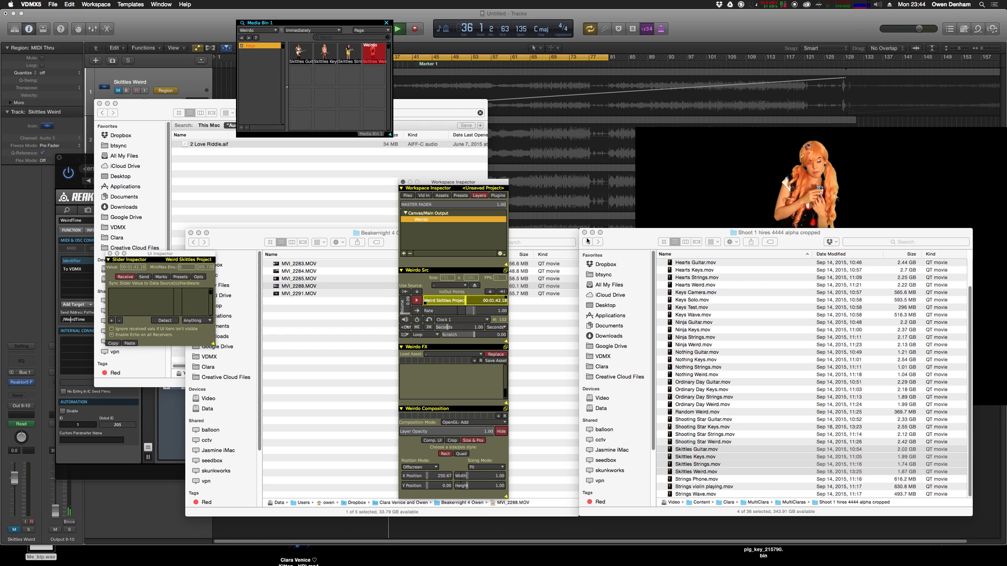
drag(603, 234, 666, 391)
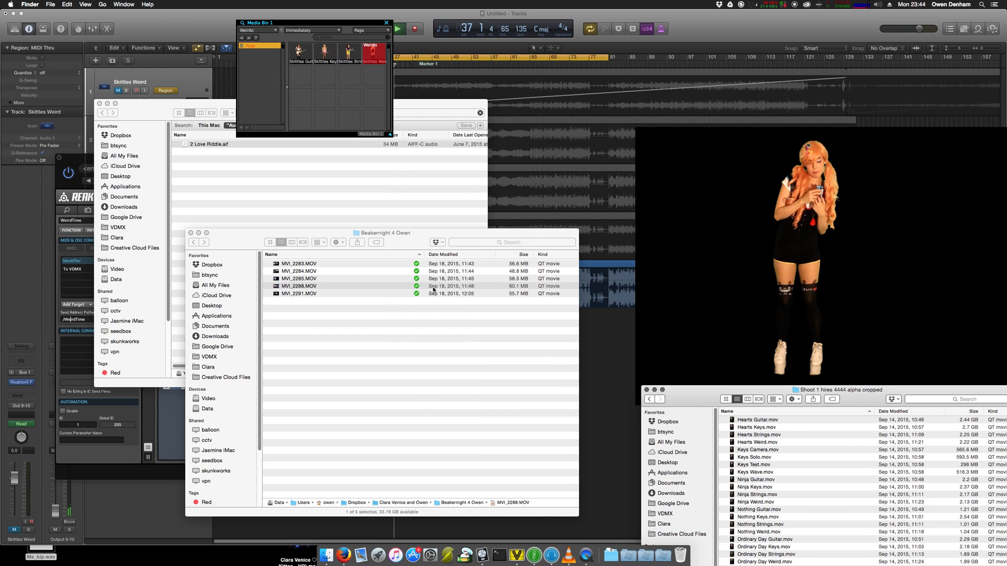
- Switch back to VDMX, add a Comm Display plugin showing OSC messages and place it clear of Media Bin 1
key(super+Tab)
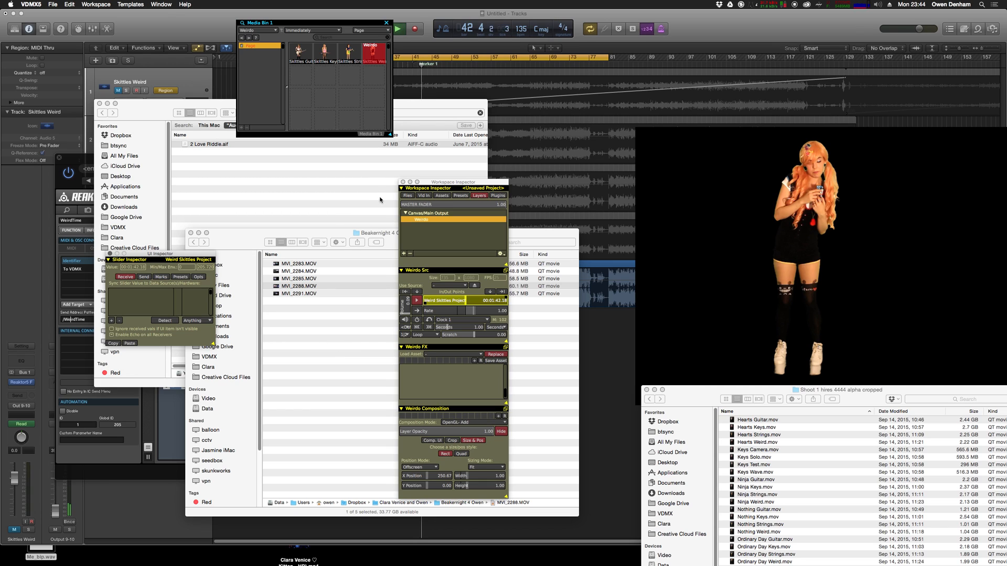
click(497, 196)
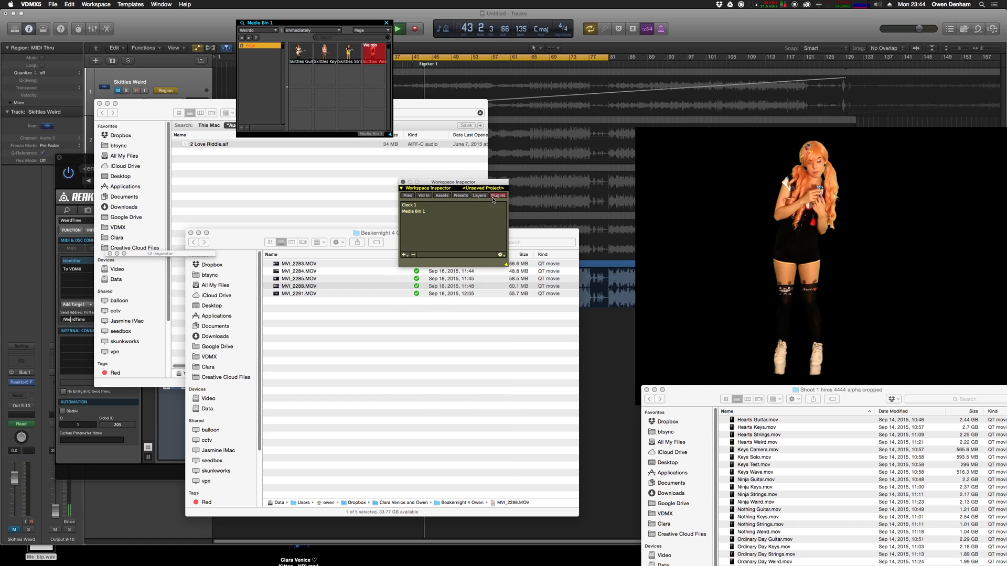
click(410, 256)
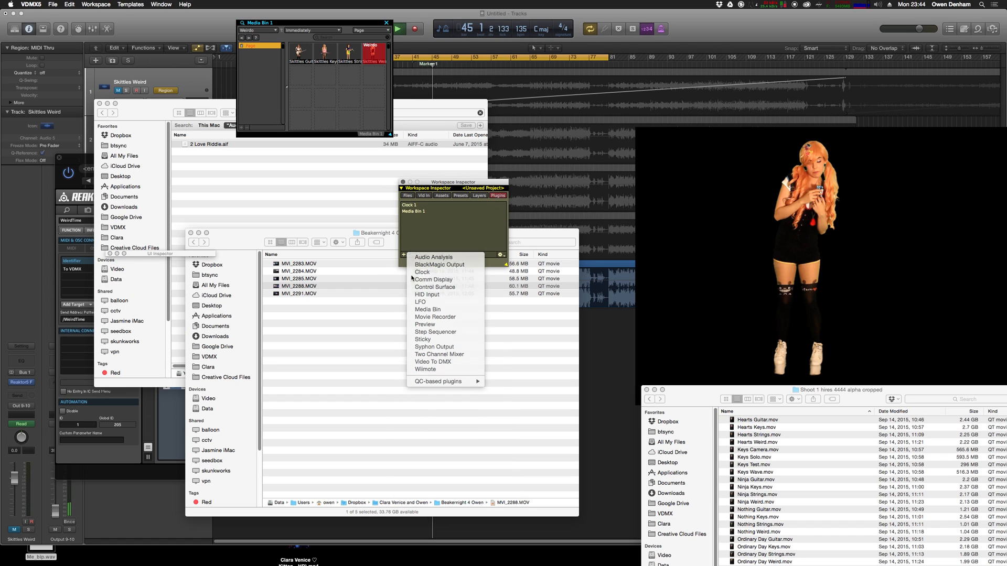
click(412, 279)
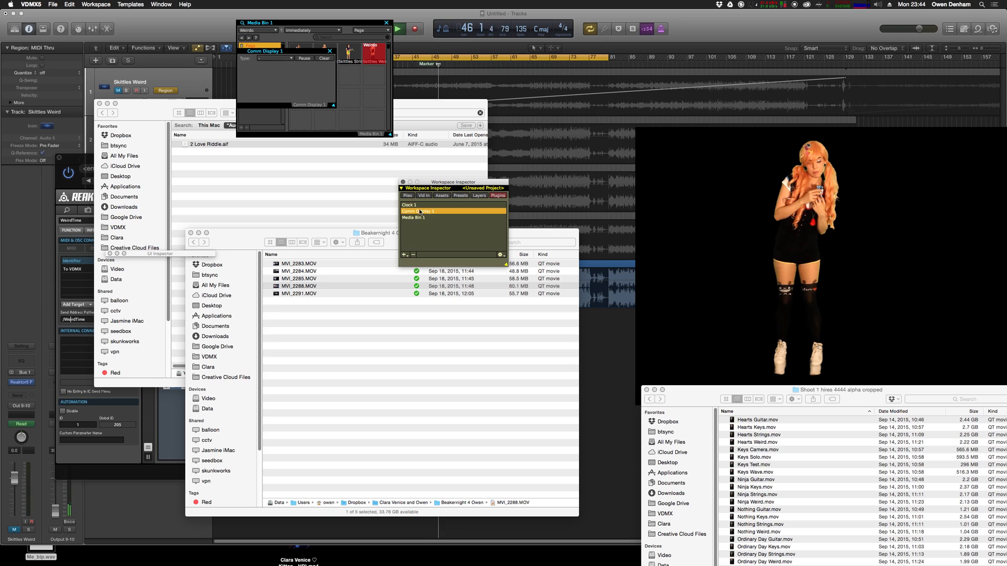
click(274, 58)
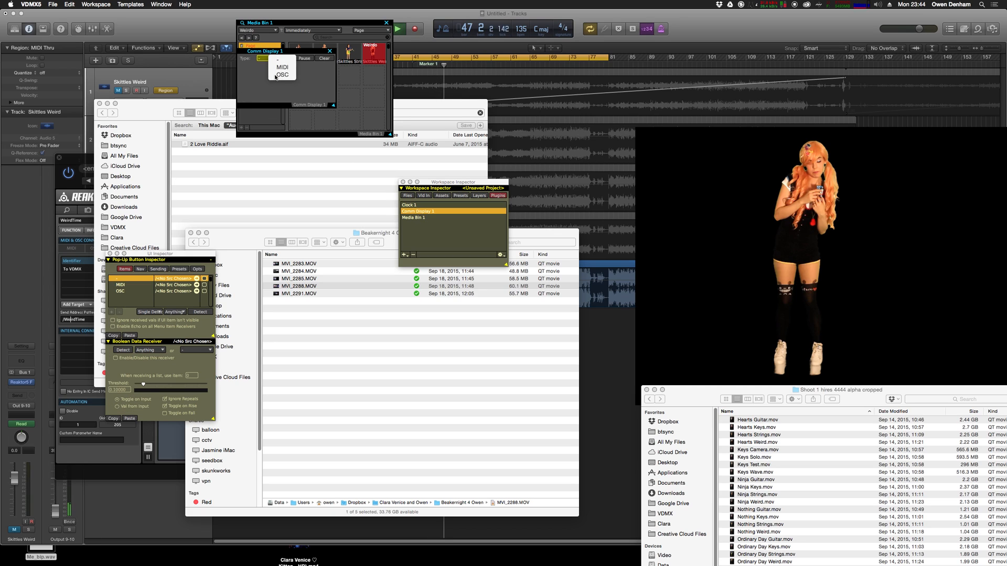
click(277, 75)
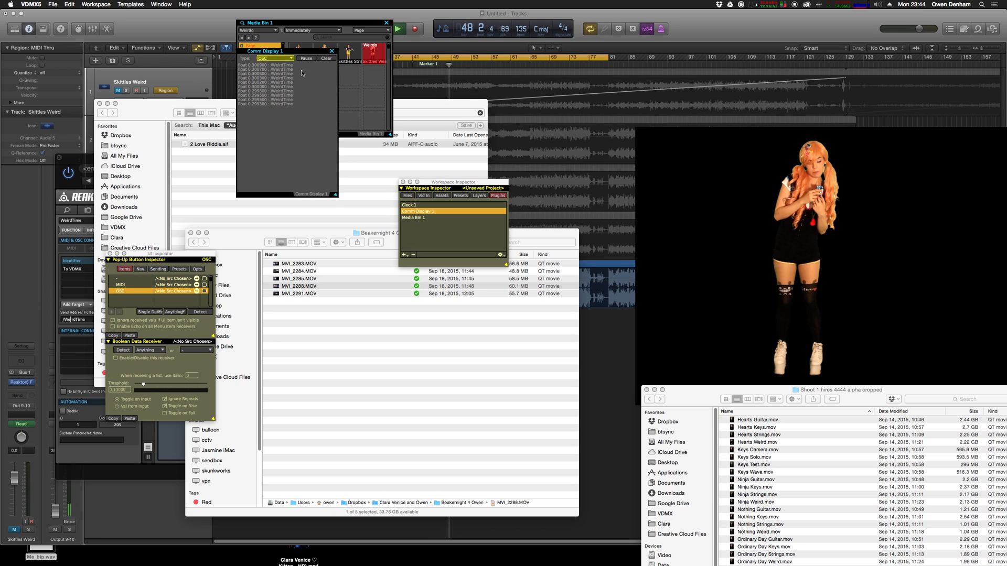
drag(301, 51, 352, 180)
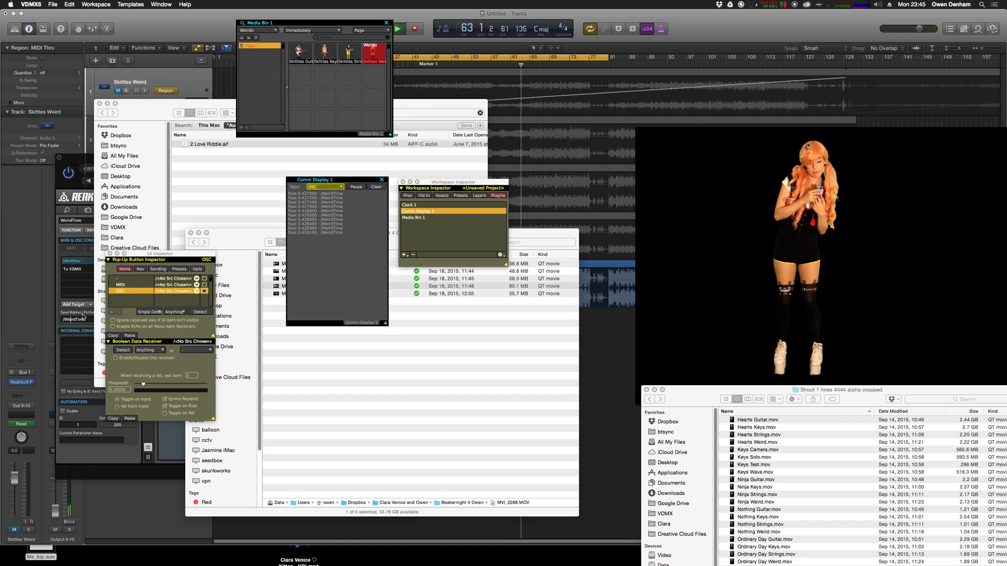
- Add a receiver with the address /OSC/WeirdTime to the Weirdo layer's movie time slider
drag(143, 261, 156, 271)
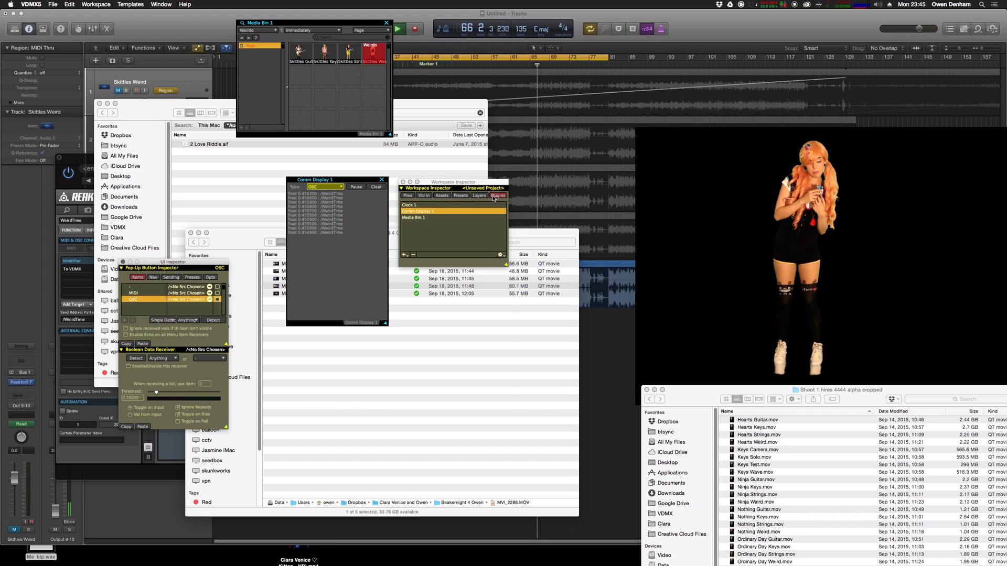
click(474, 197)
click(443, 301)
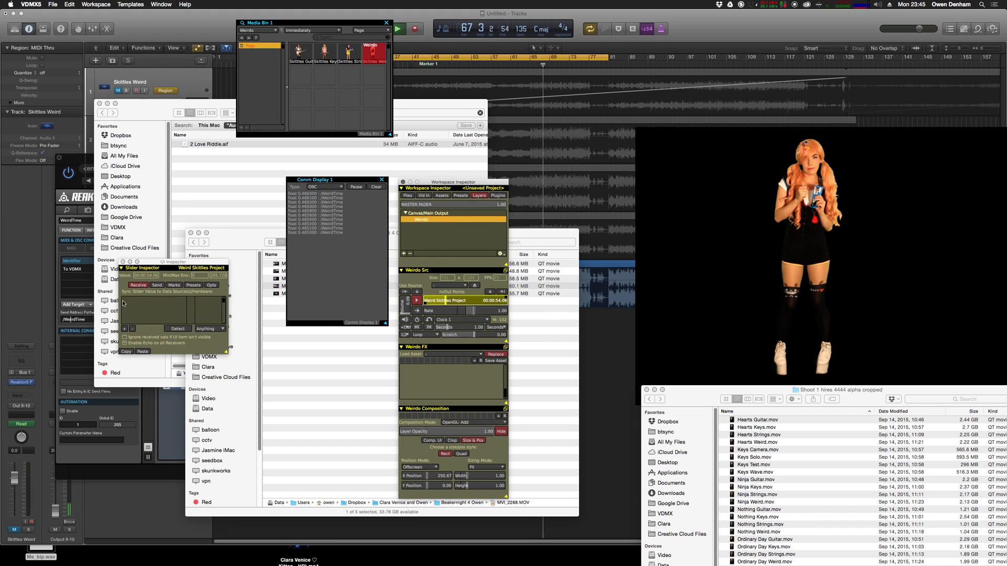
click(124, 329)
double_click(137, 301)
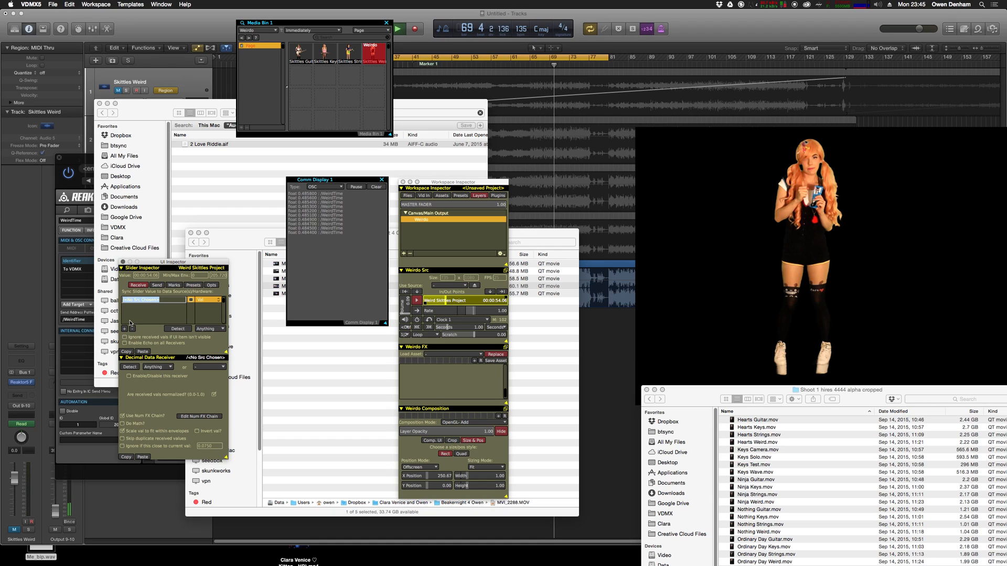
text(/)
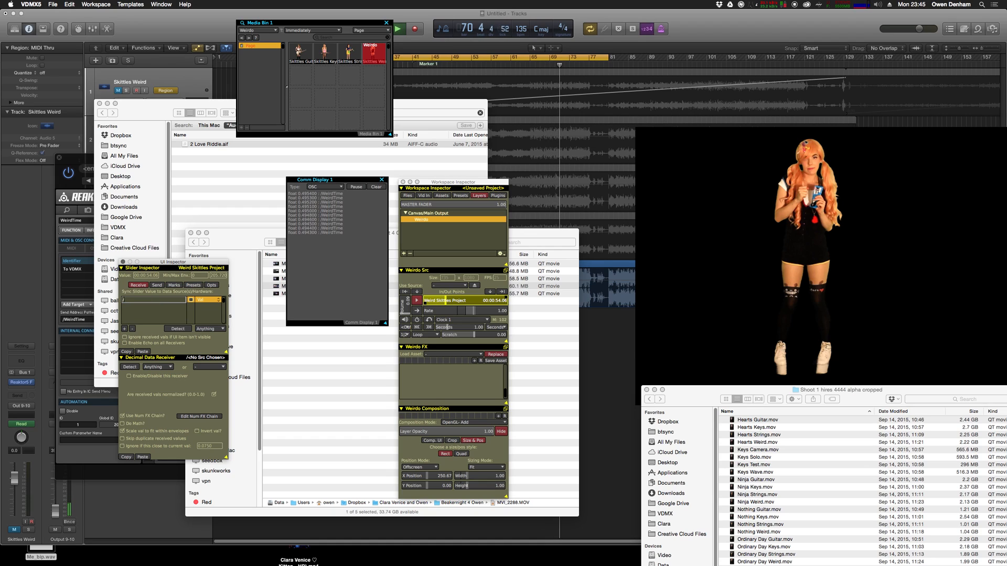
text(OSC/We)
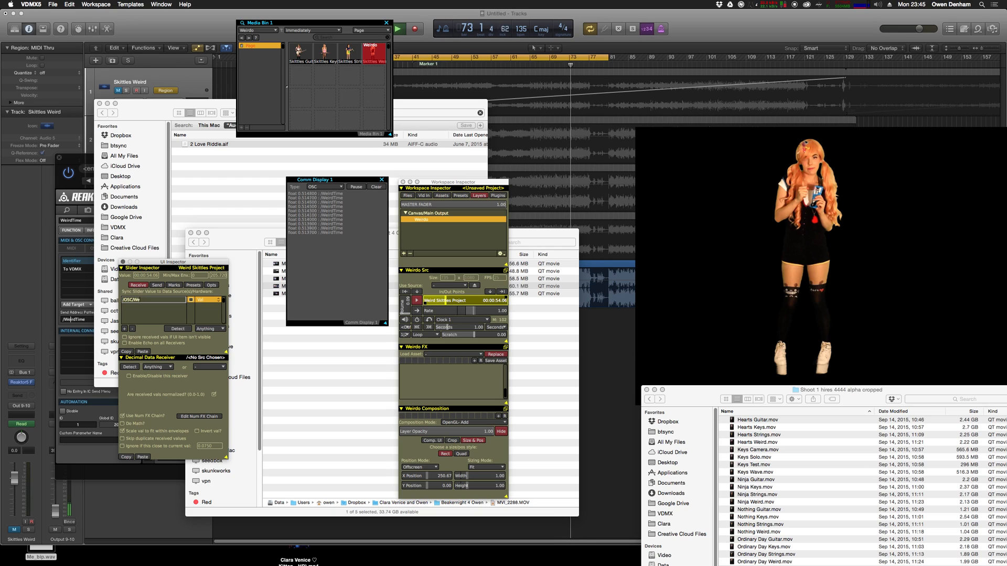
text(irdTime)
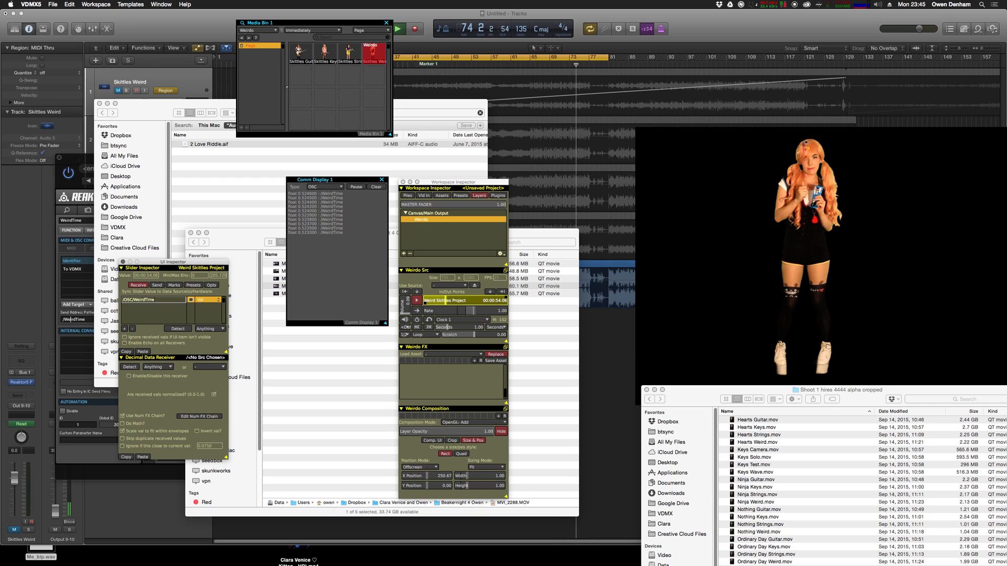
key(Return)
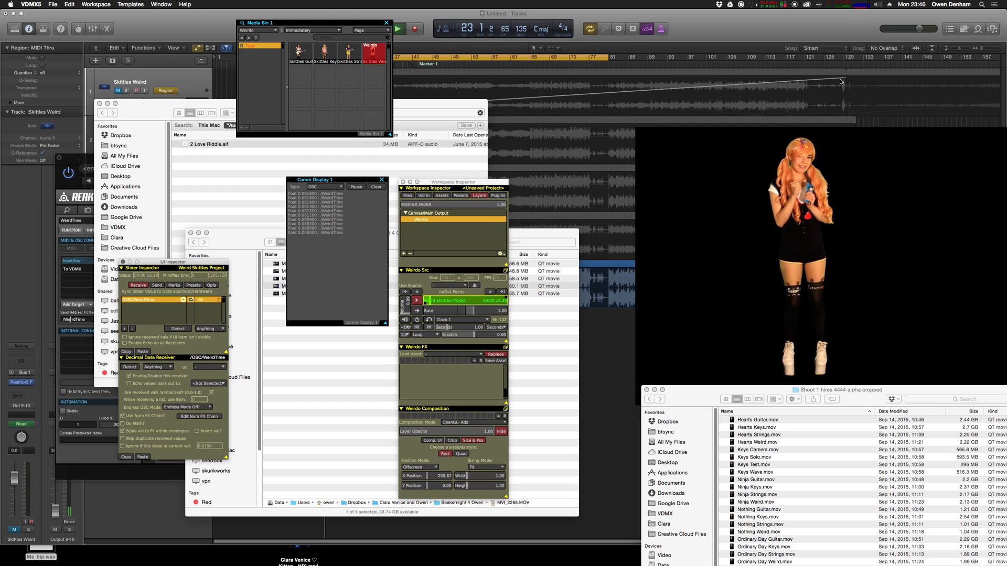
- Switch to Logic Pro X and turn off looping for the Skittles Weird region
click(826, 42)
click(828, 75)
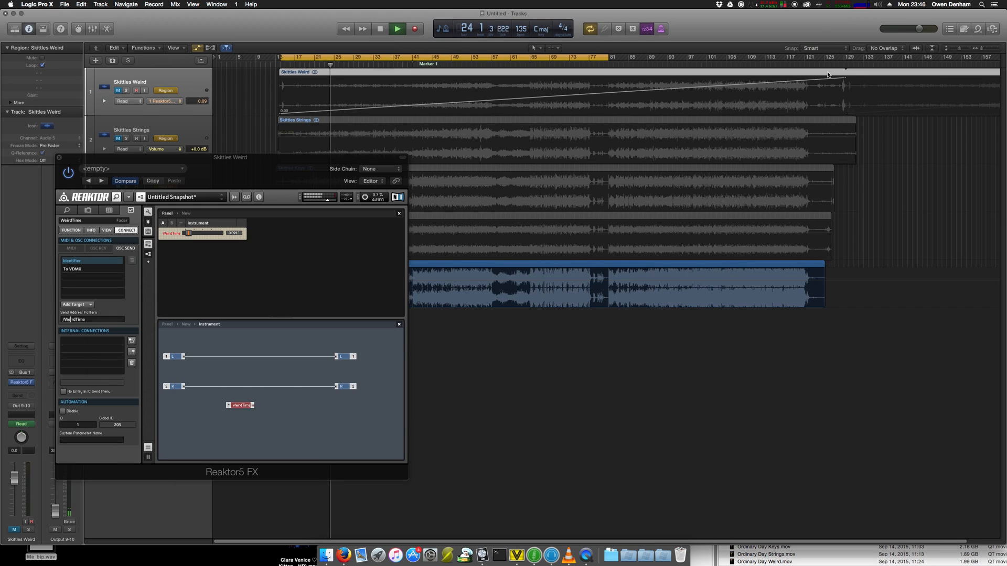
key(l)
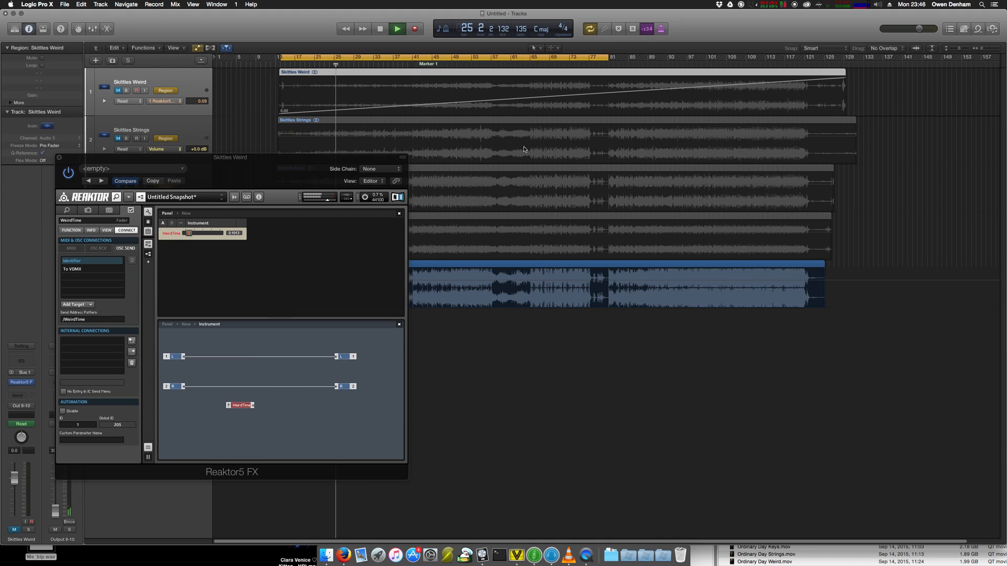
- Switch to VDMX, move the UI Inspector clear of Reaktor's WeirdTime fader, and return to Logic Pro X to stop playback
key(super+Tab)
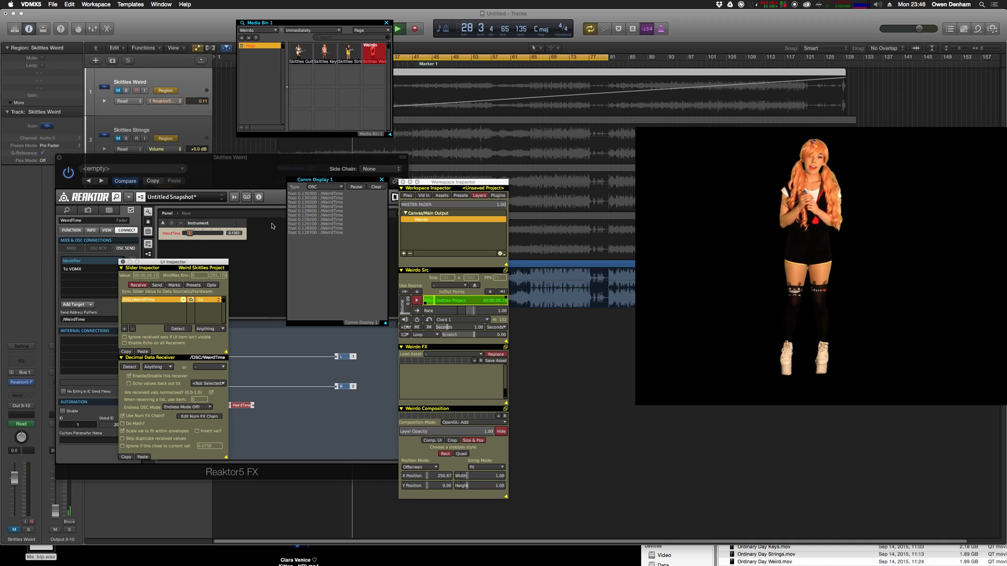
drag(183, 263, 222, 335)
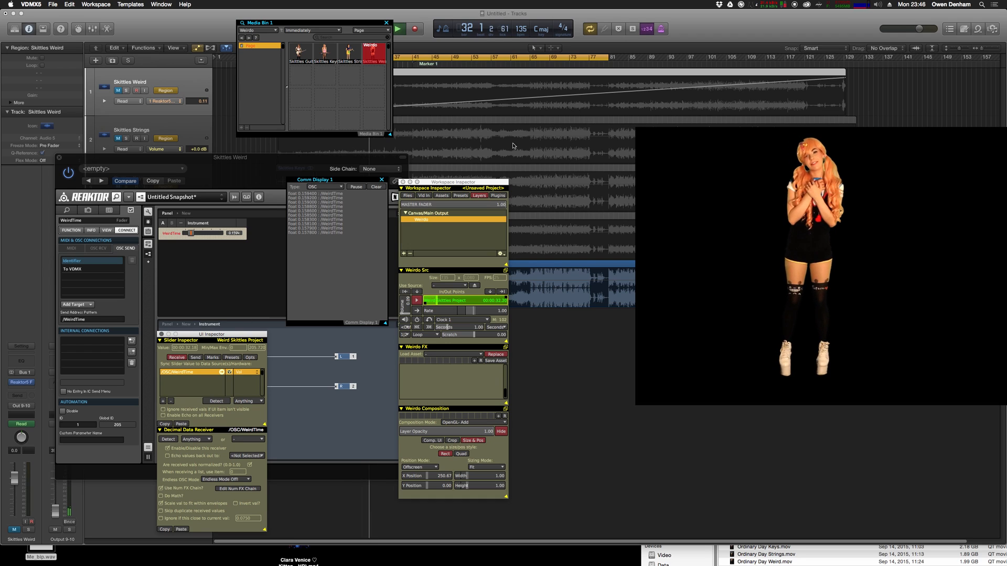
click(585, 22)
key(space)
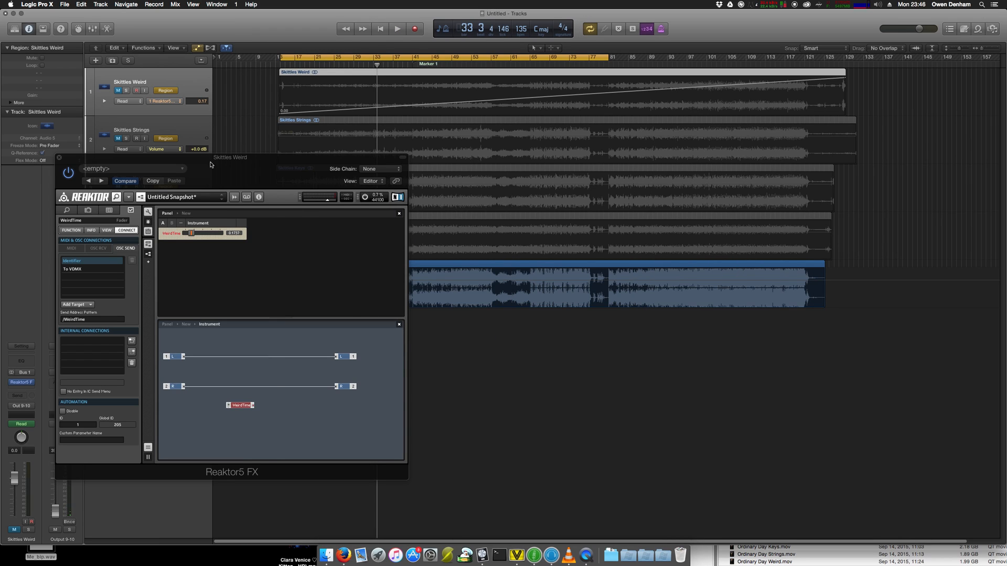
- Reposition the Reaktor5 FX window, save its ensemble and close the plug-in window
drag(205, 160, 421, 307)
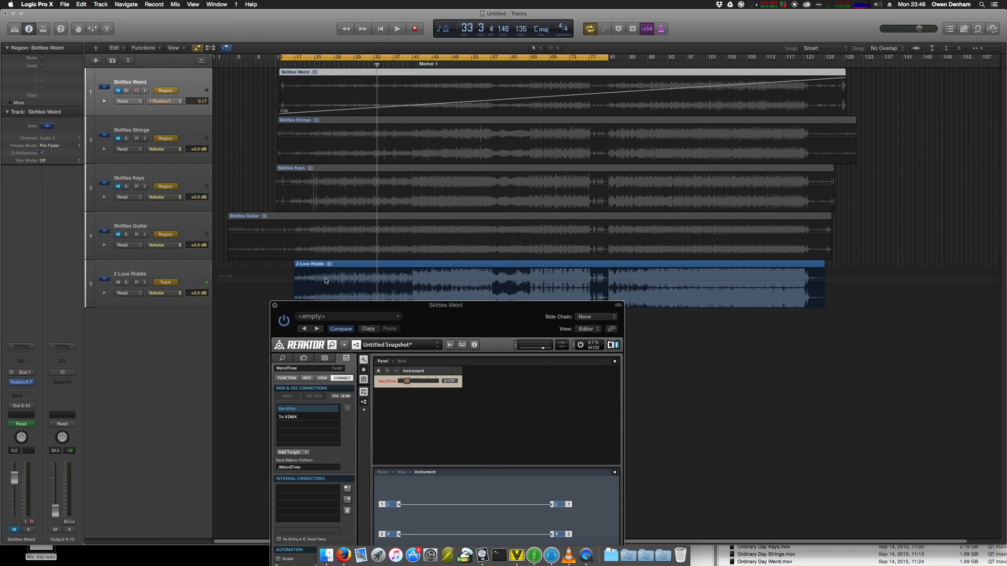
drag(337, 305, 354, 185)
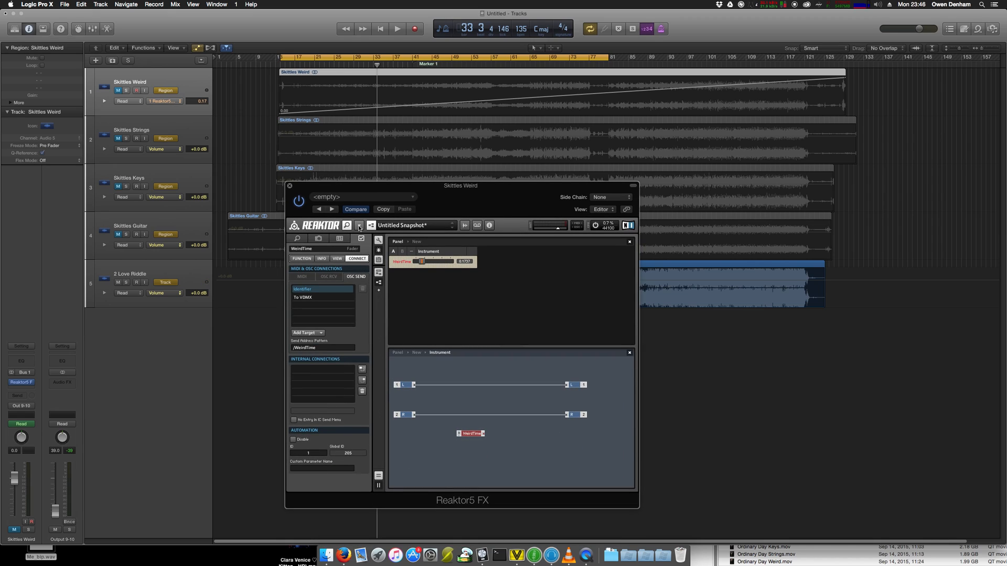
click(359, 226)
mouse_move(362, 235)
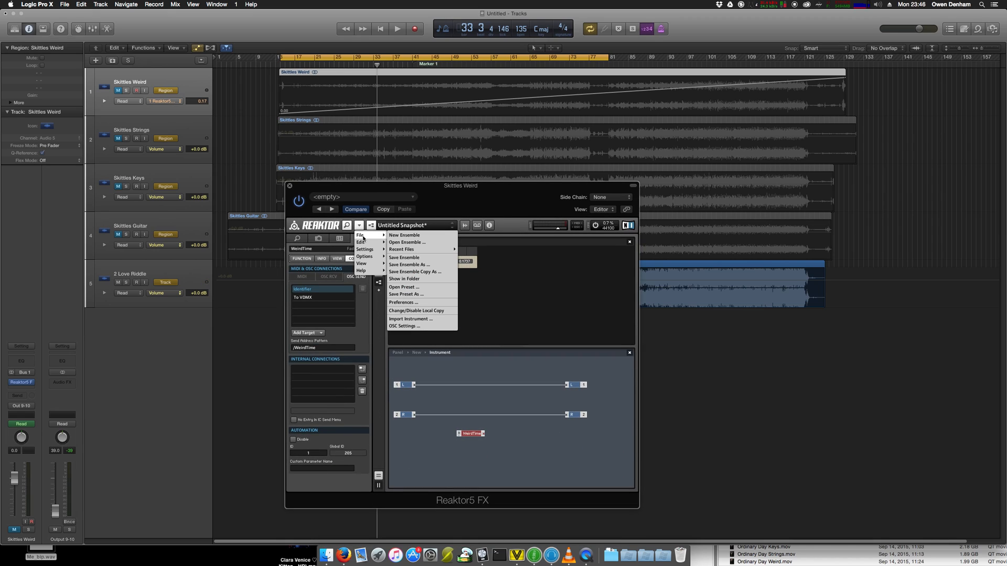
click(400, 258)
click(290, 186)
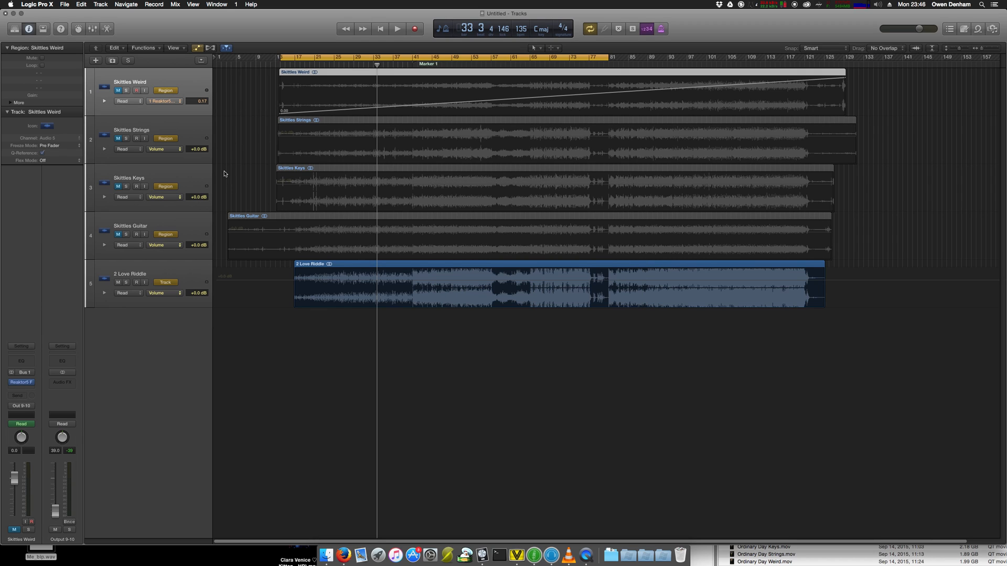
- Copy Reaktor5 FX from Skittles Weird to Skittles Strings in the mixer and move the Skittles Keys track above Skittles Strings
click(224, 173)
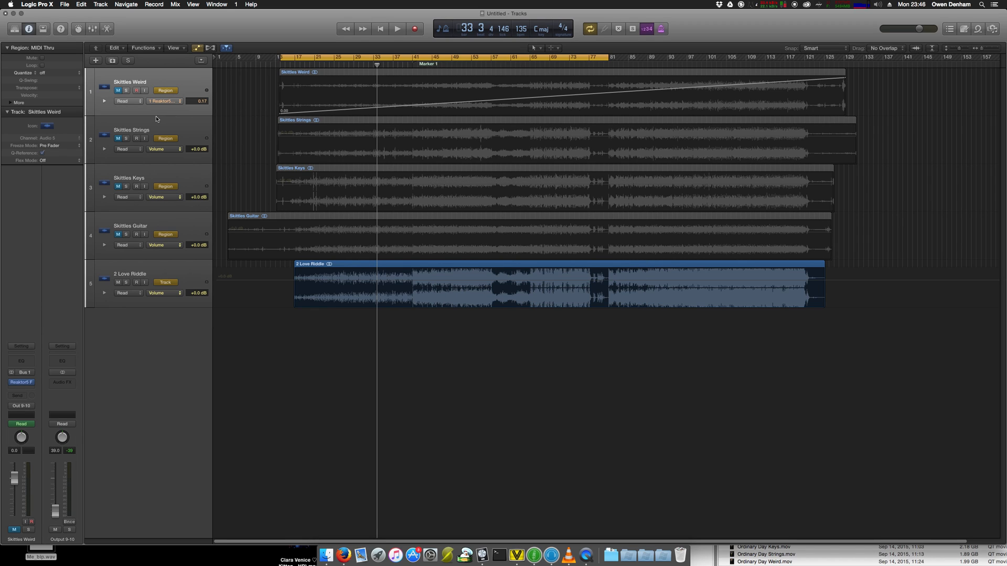
key(x)
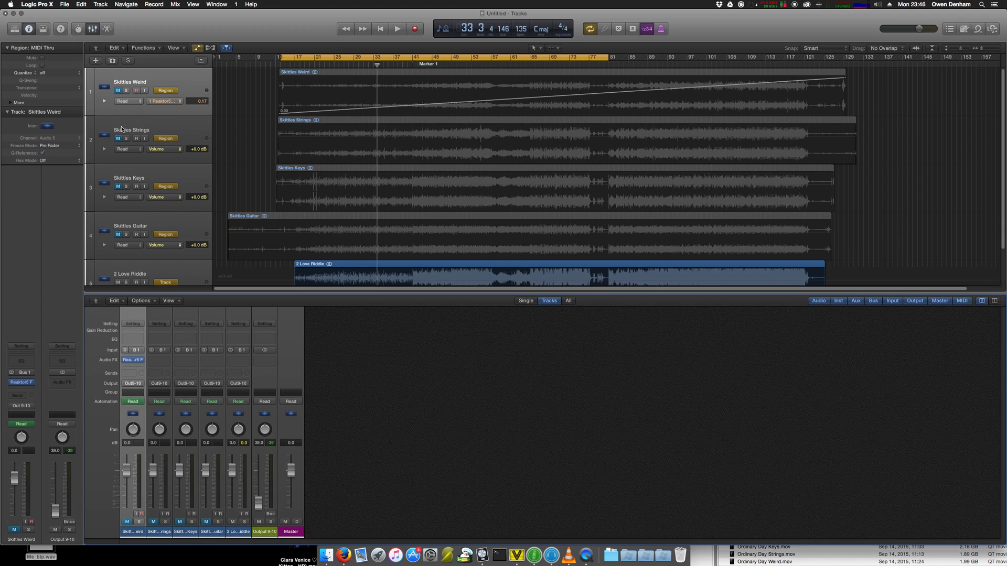
mouse_move(136, 363)
drag(134, 361, 161, 362)
drag(131, 179, 135, 131)
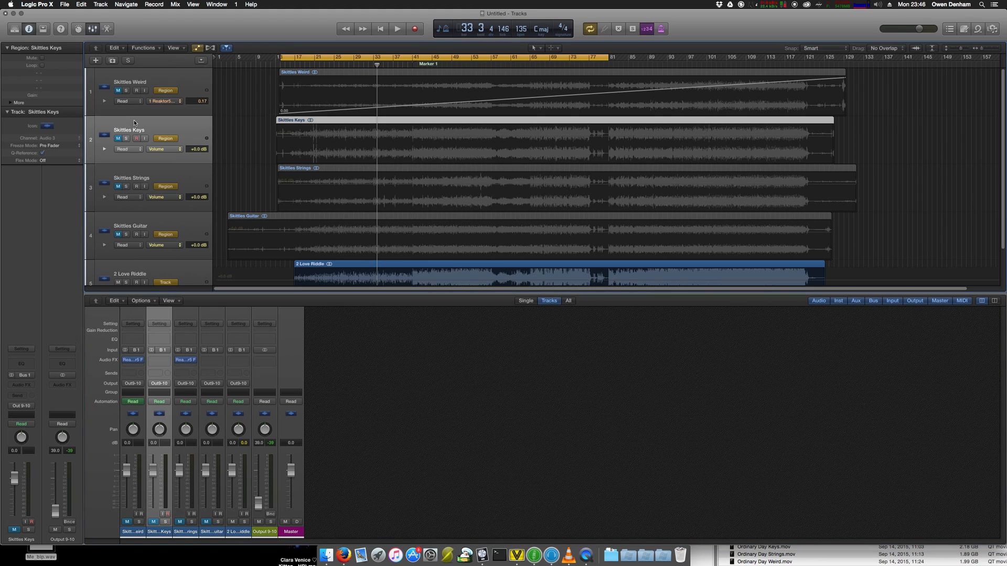
- Copy Reaktor5 FX from Skittles Weird to Skittles Keys and save the copy's ensemble as Keys in the youtube folder
drag(133, 368, 178, 364)
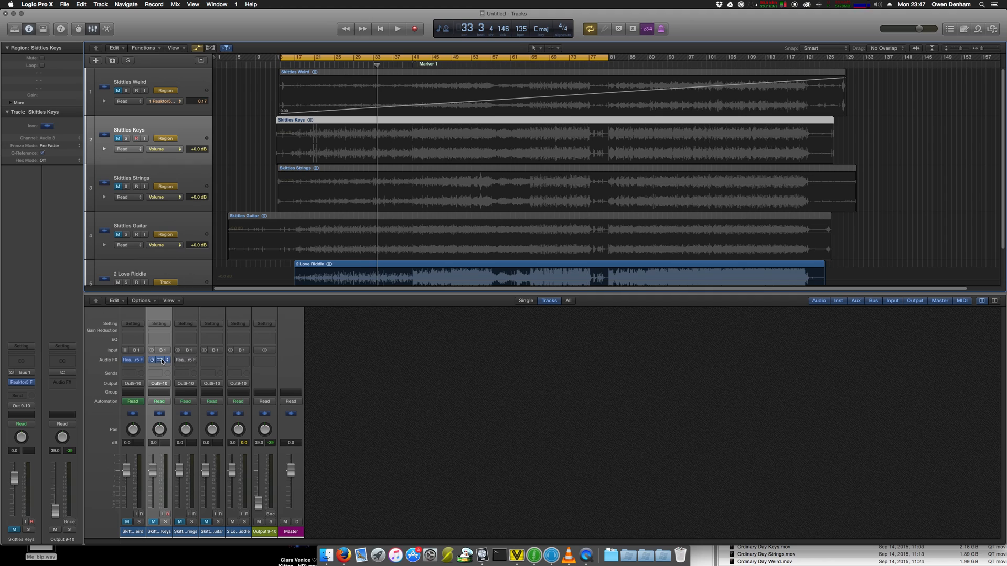
click(162, 361)
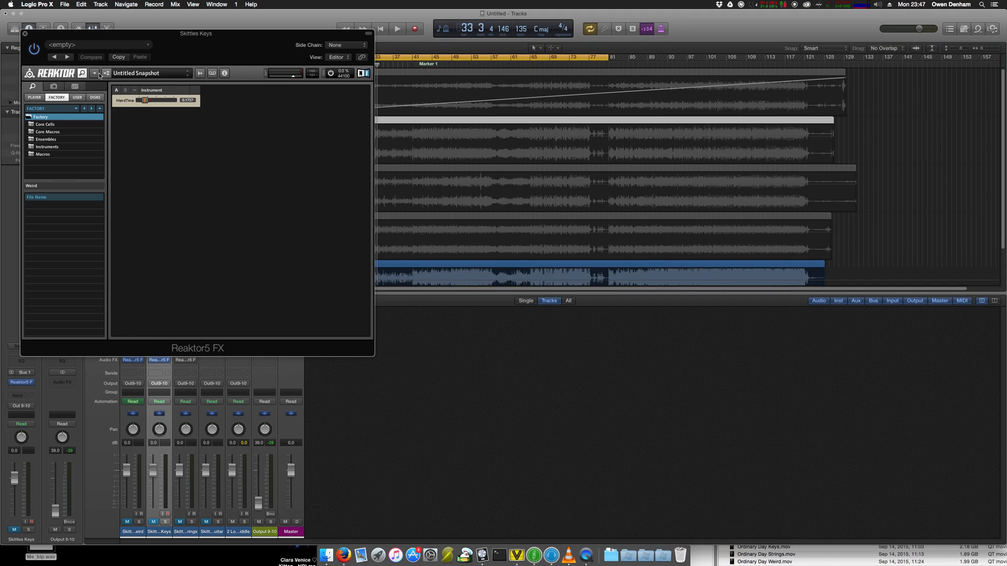
click(99, 75)
mouse_move(104, 82)
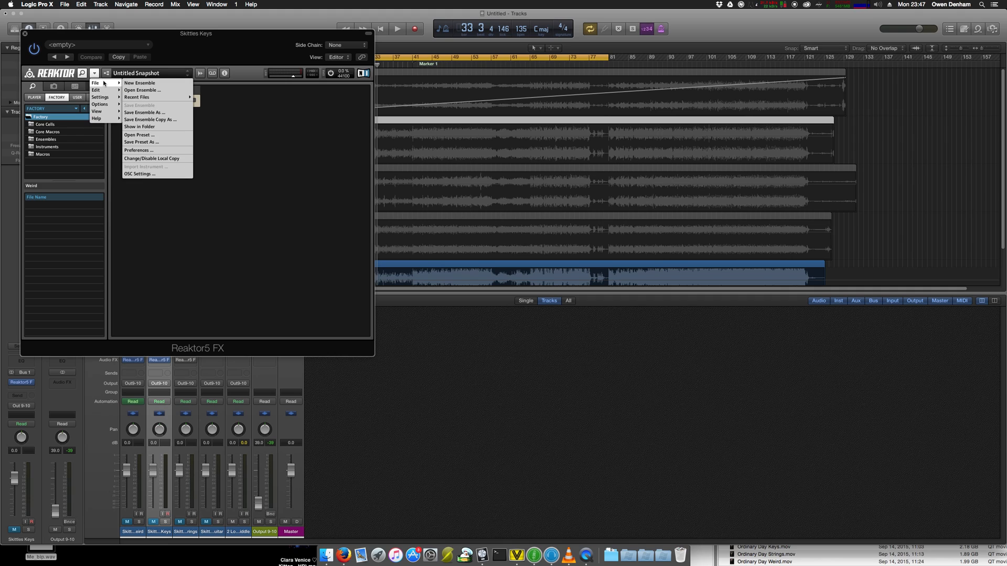
click(144, 112)
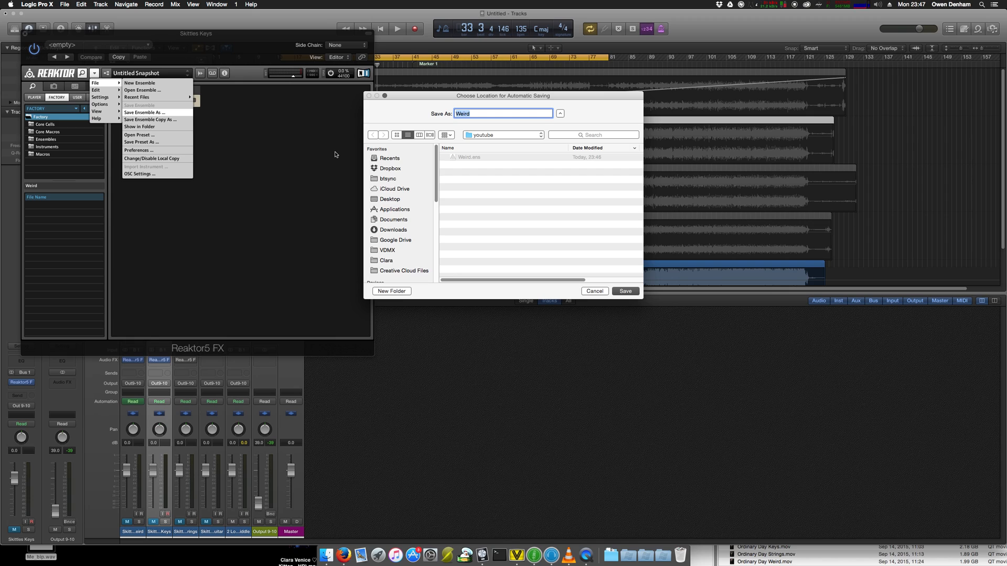
text(Keys)
key(Return)
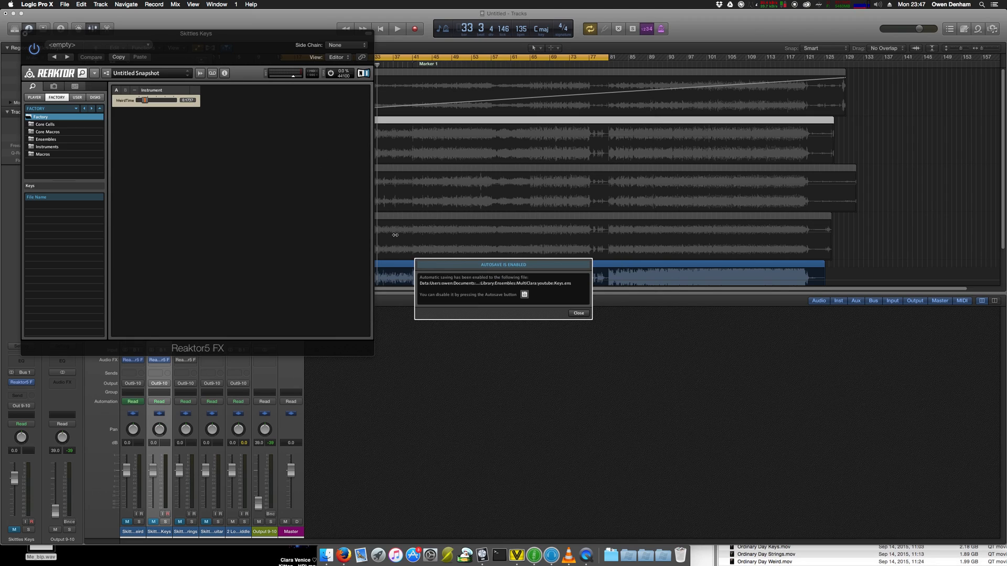
click(579, 313)
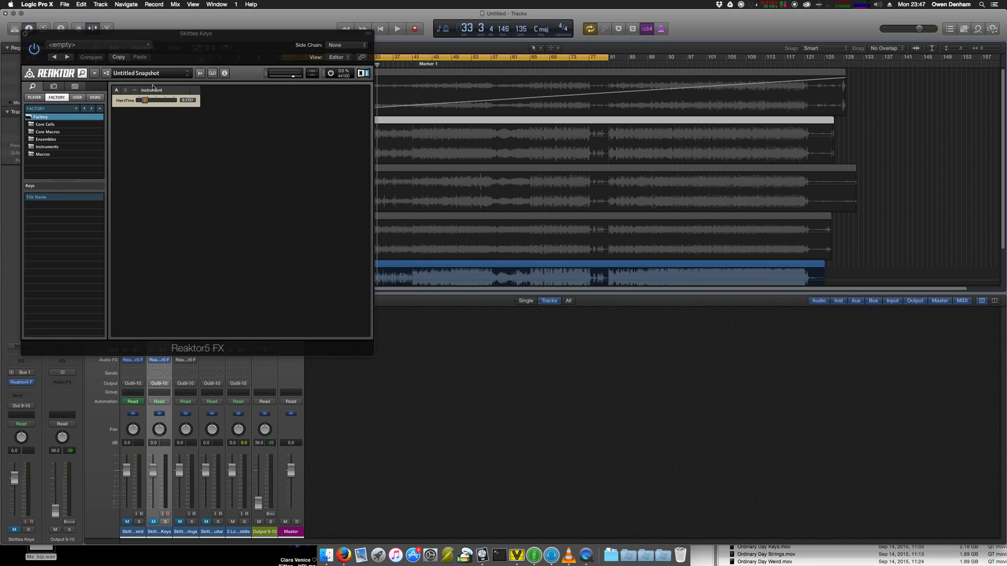
- Show the ensemble structure and rename the WeirdTime fader to KeysTime
click(108, 73)
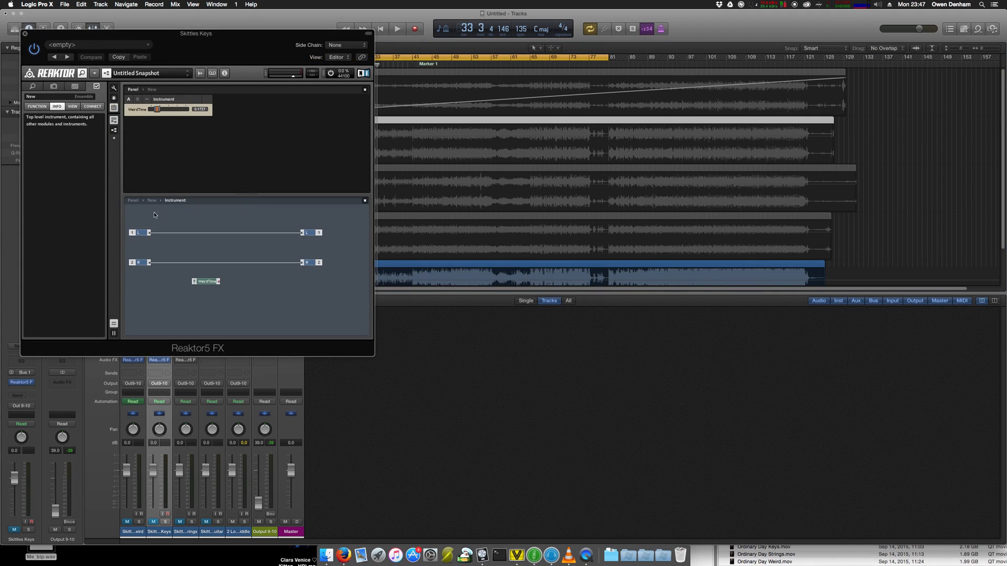
click(205, 282)
drag(52, 98, 29, 96)
text(KeysTime)
key(Return)
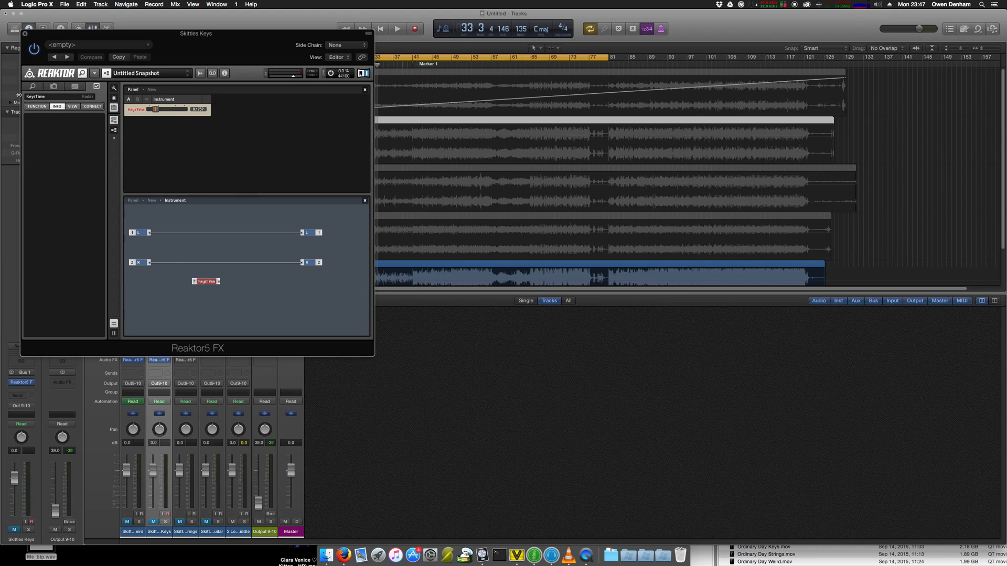
- Change the OSC receive port and activate OSC for the Skittles Keys Reaktor, then review the To VDMX send target
click(94, 73)
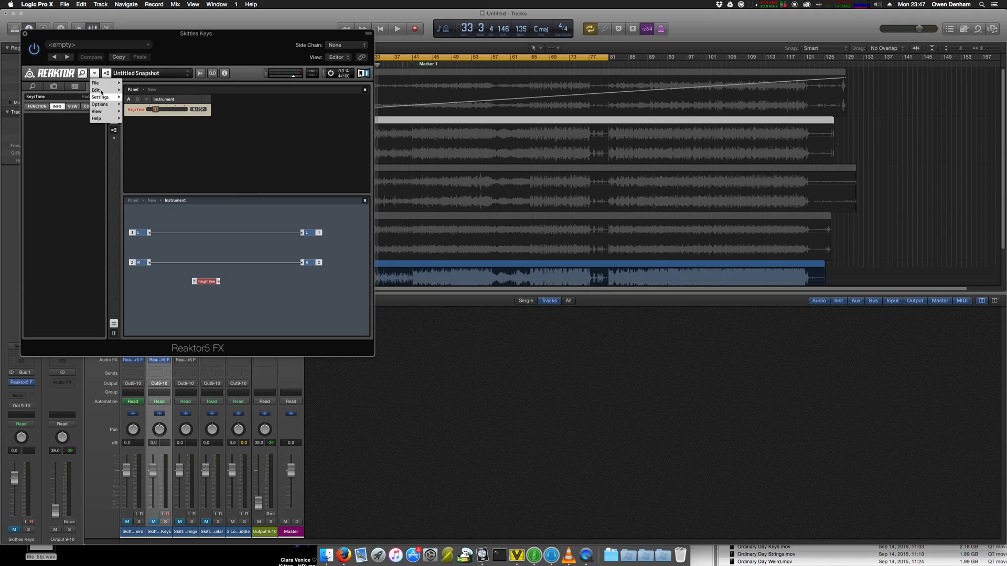
mouse_move(97, 83)
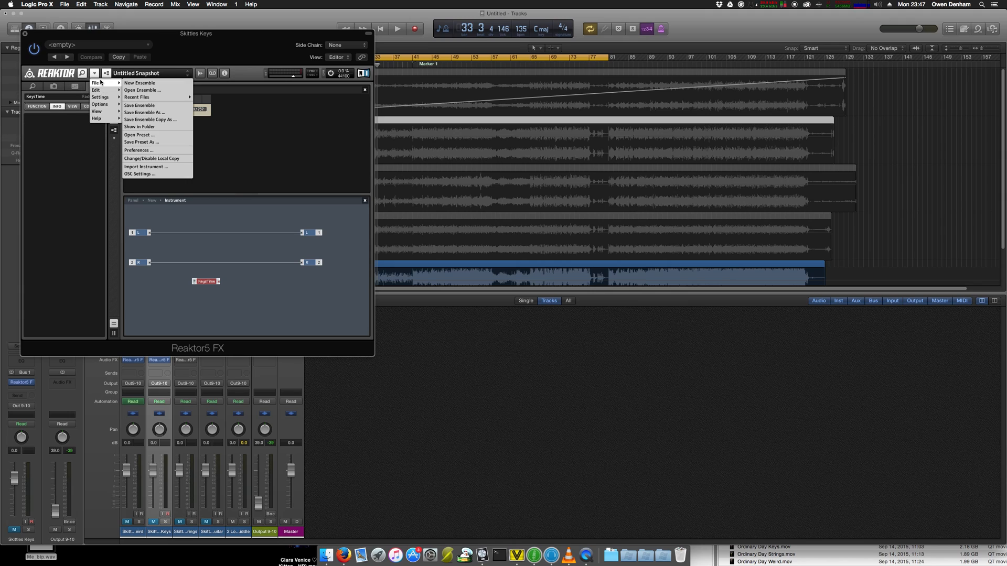
click(152, 174)
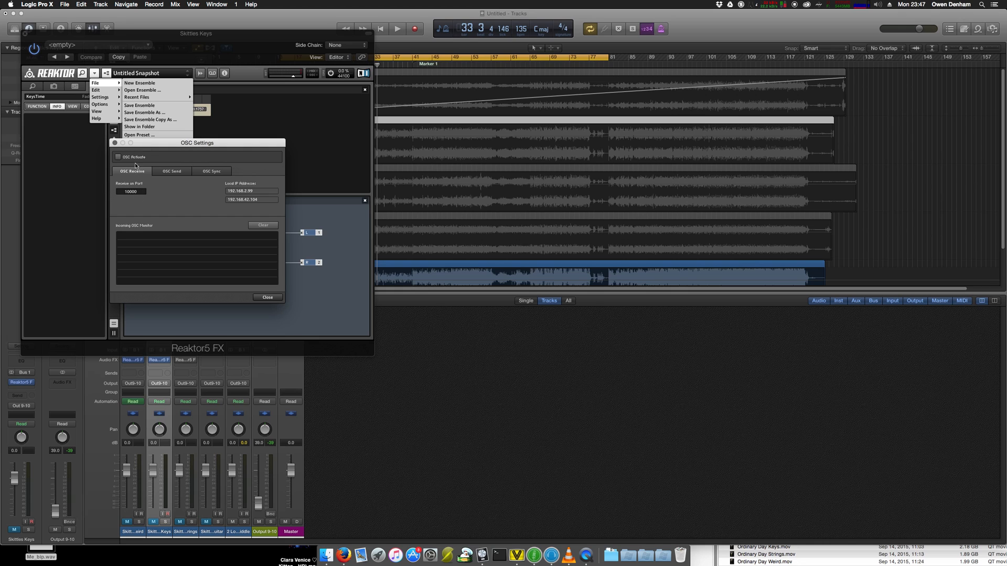
drag(102, 37, 494, 216)
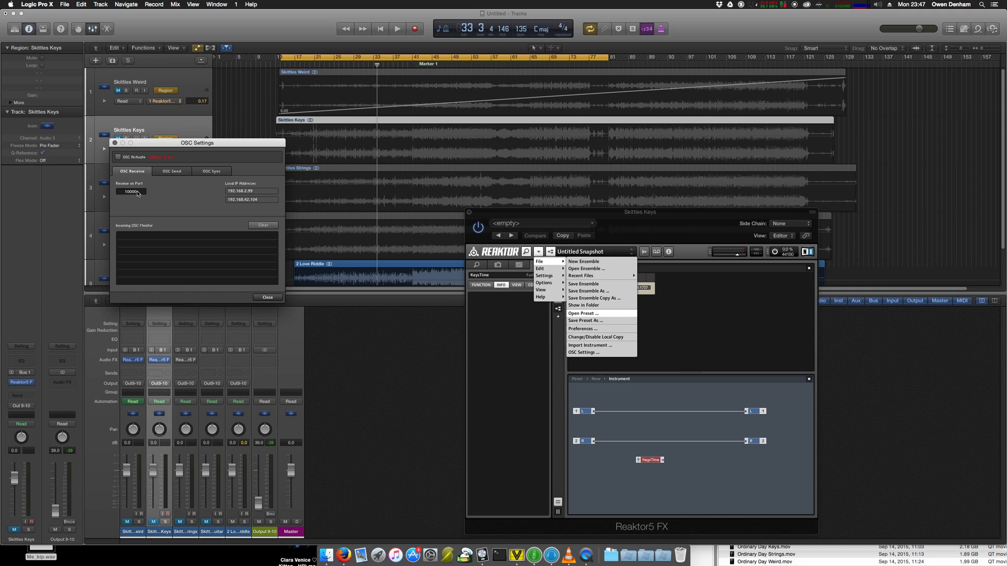
click(129, 192)
text(1)
click(170, 172)
click(133, 173)
click(166, 173)
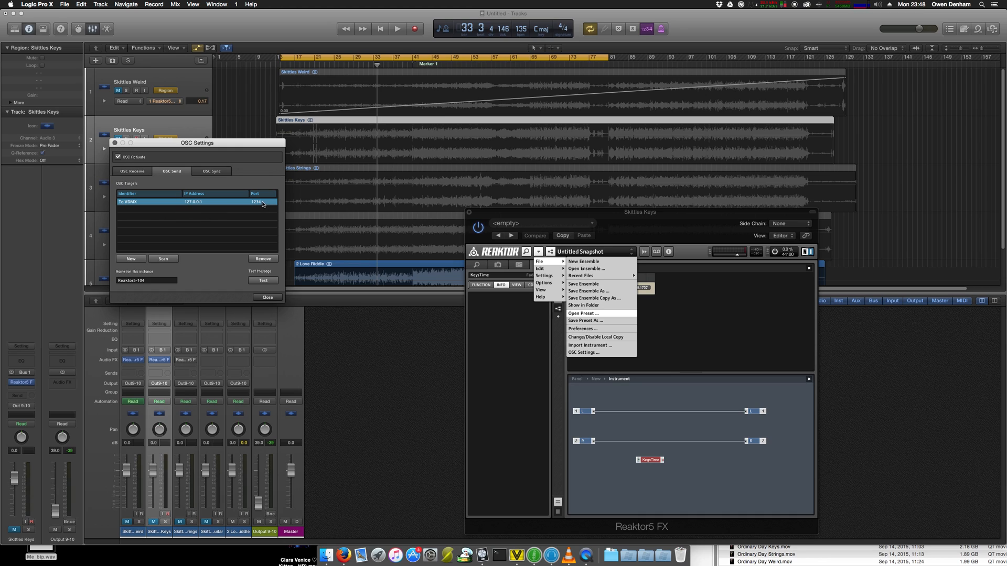
click(114, 143)
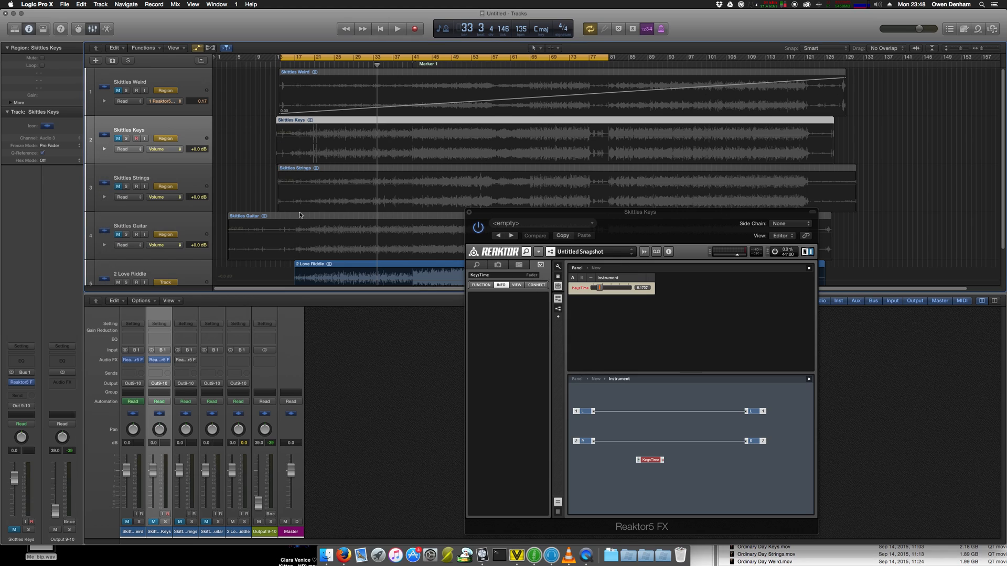
- Switch to VDMX, review the OSC input ports in its preferences and return to Logic Pro X
click(520, 554)
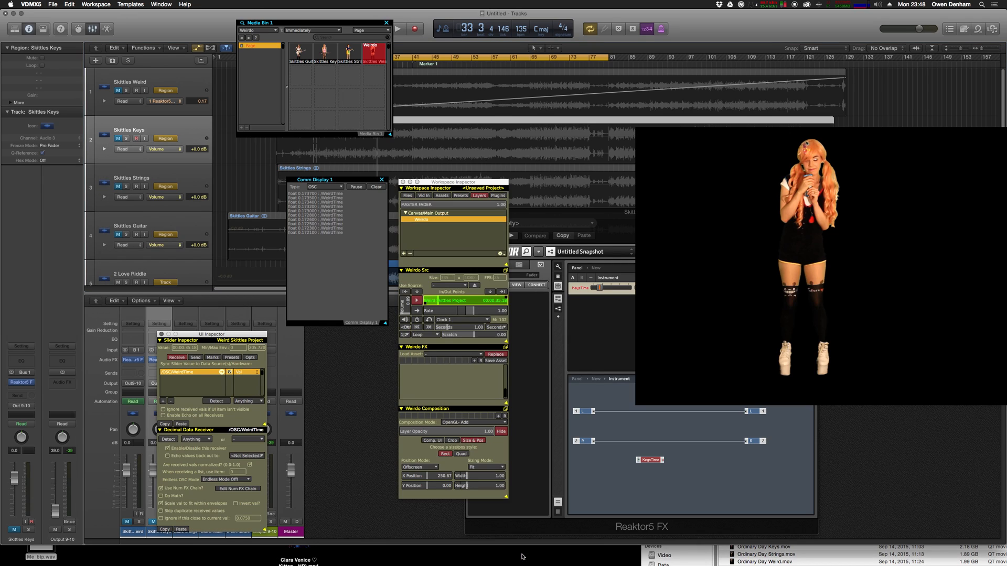
key(super+comma)
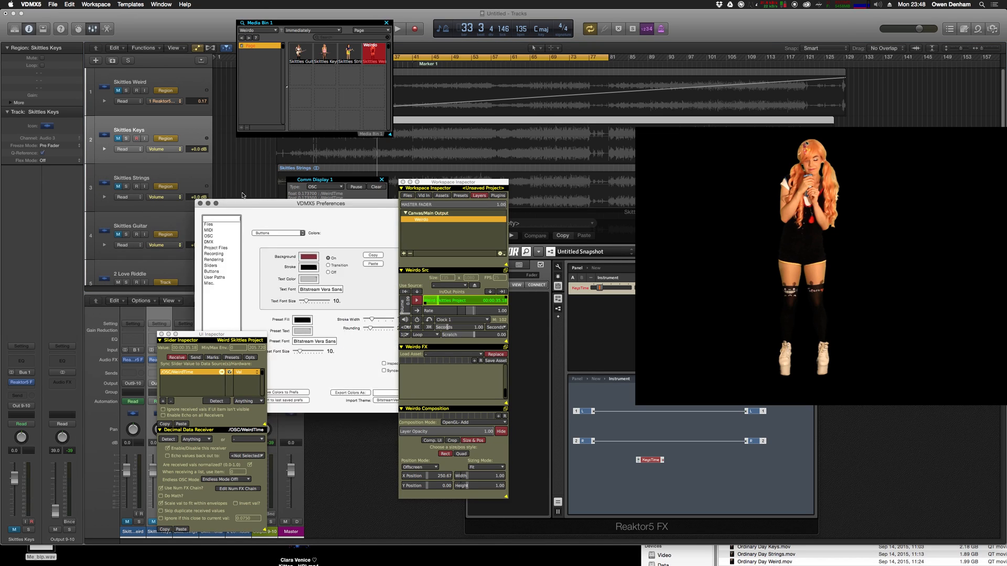
click(135, 185)
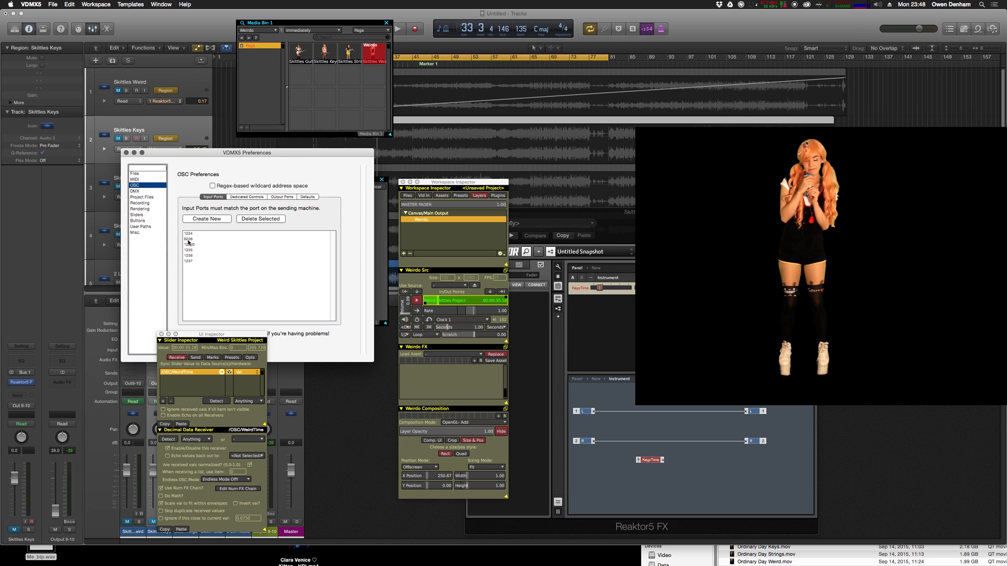
click(125, 153)
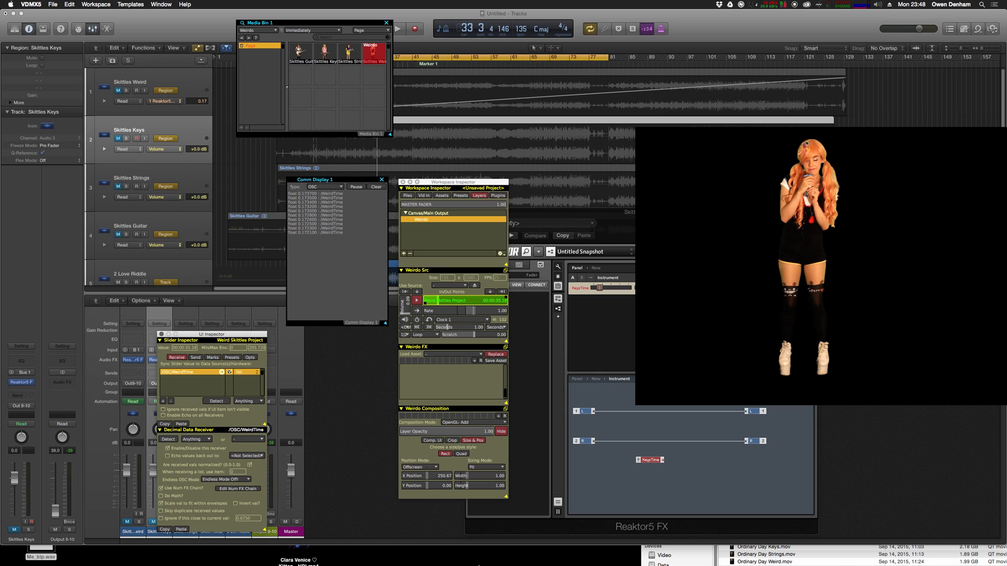
click(388, 412)
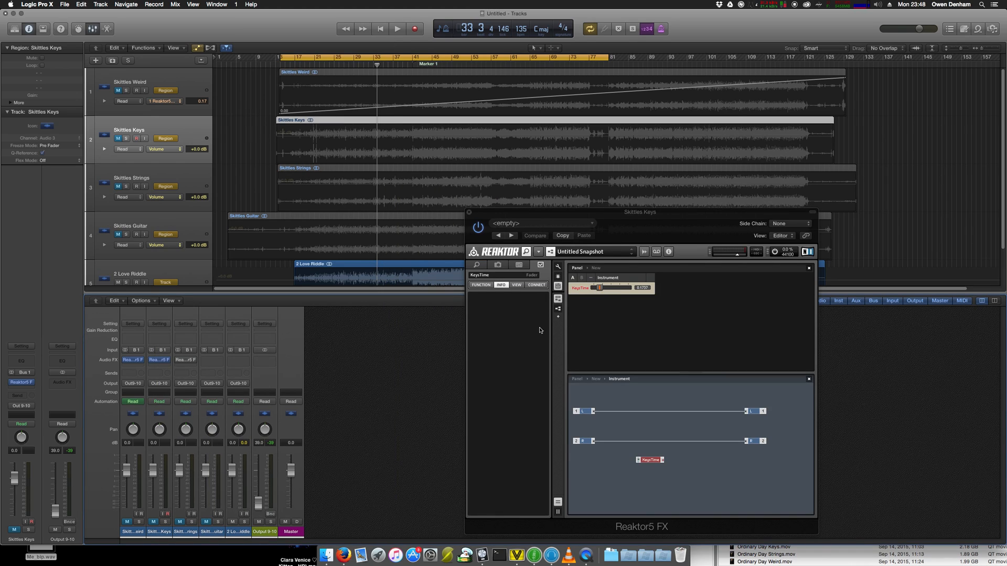
- Display the Reaktor5 FX KeysTime parameter as the automation lane of the Skittles Keys track
click(239, 122)
click(188, 122)
click(174, 147)
mouse_move(197, 129)
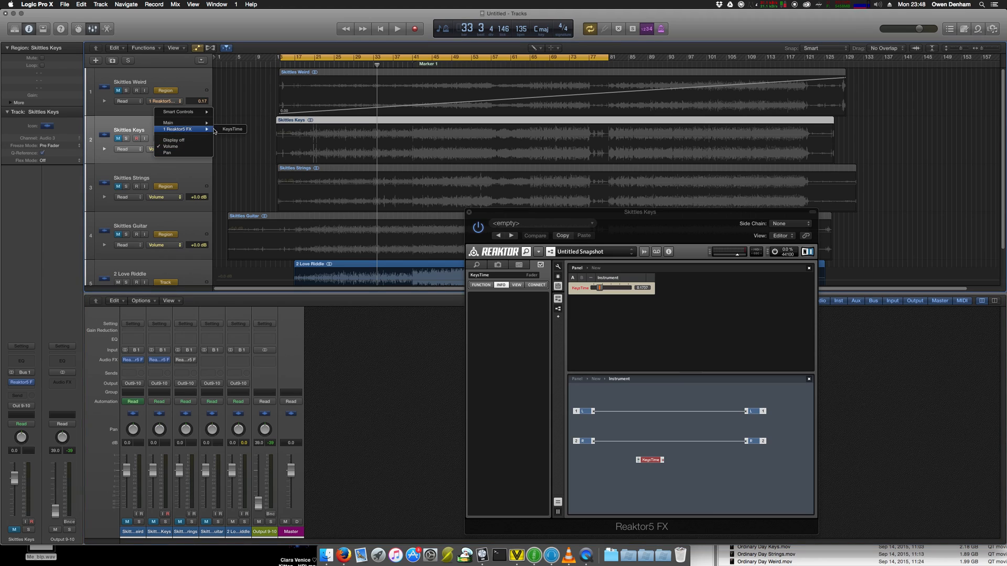
click(230, 130)
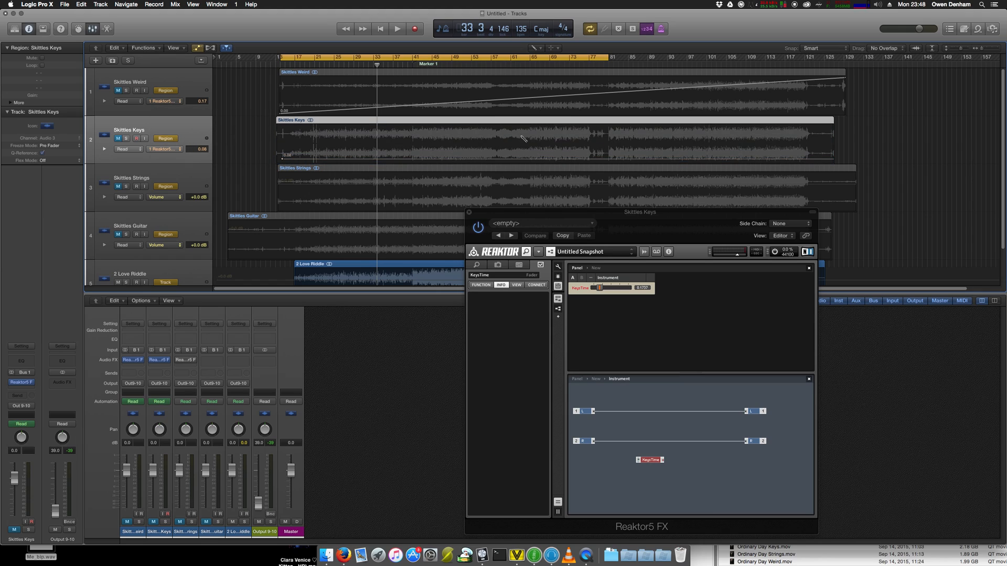
- Draw a rising KeysTime automation line across the Skittles Keys region, starting at 0.00
click(818, 132)
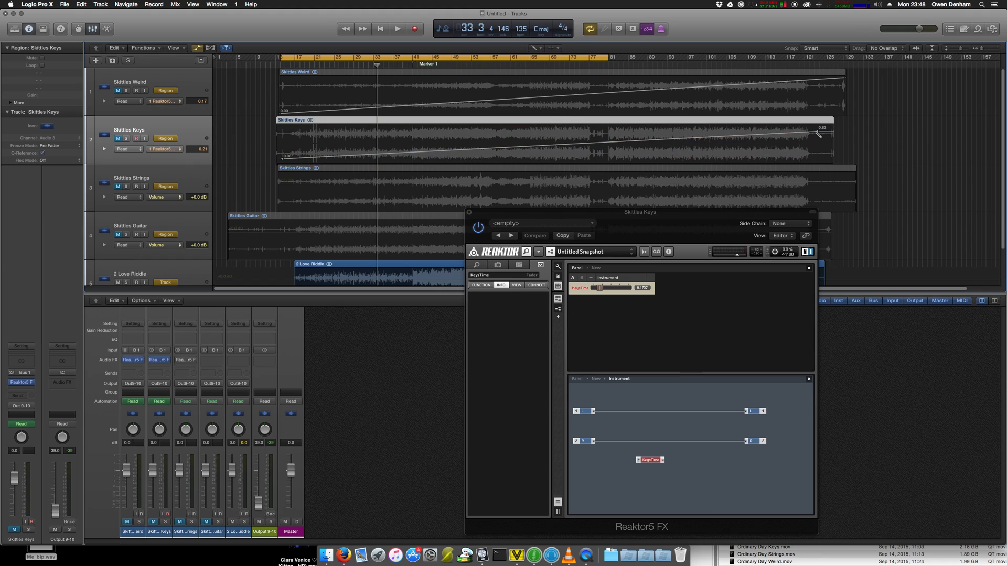
drag(817, 133, 818, 128)
drag(283, 161, 270, 198)
- Play the song, move the Reaktor5 FX window aside, check the incoming OSC messages in VDMX and return to Logic Pro X
key(space)
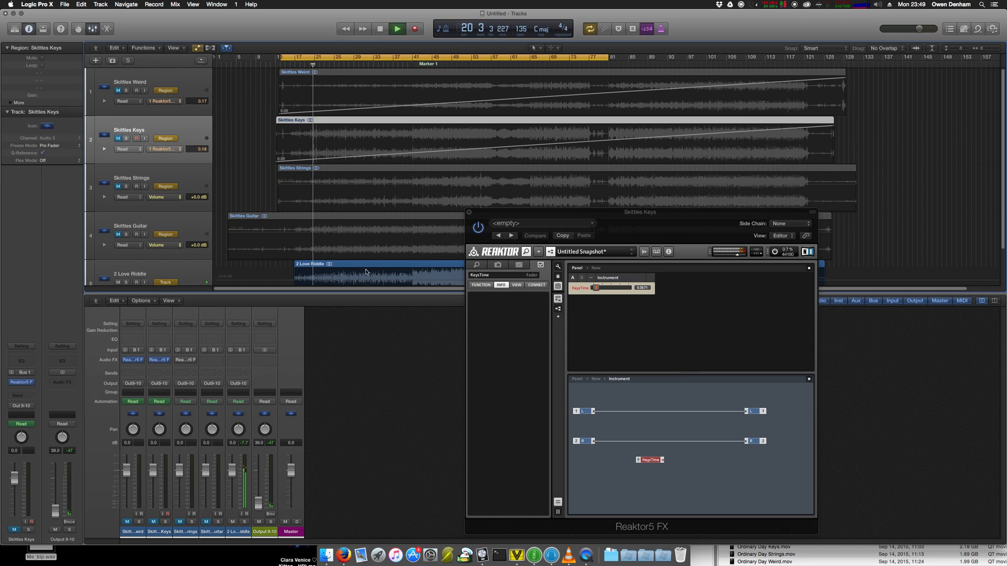
drag(549, 216, 699, 229)
click(516, 555)
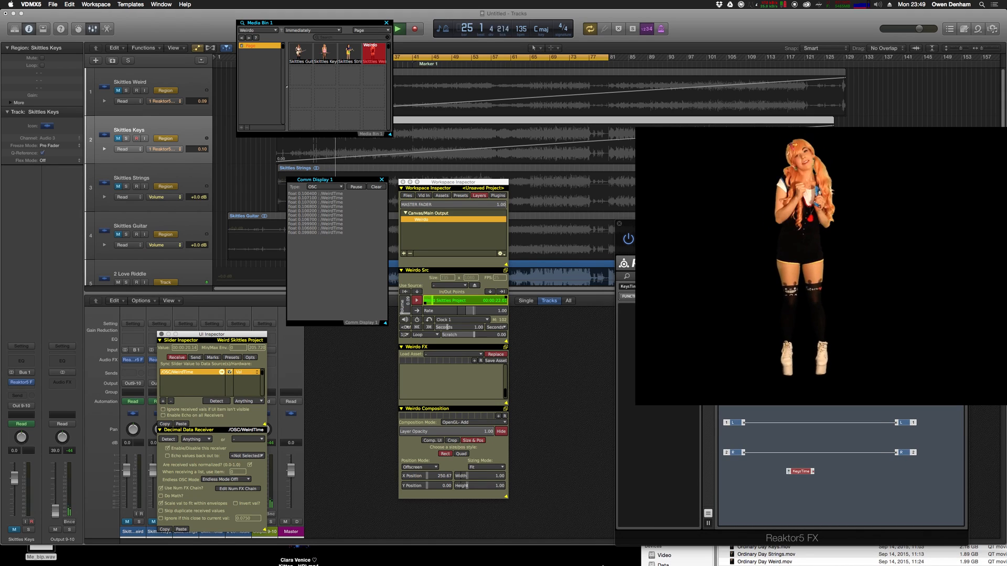
click(605, 565)
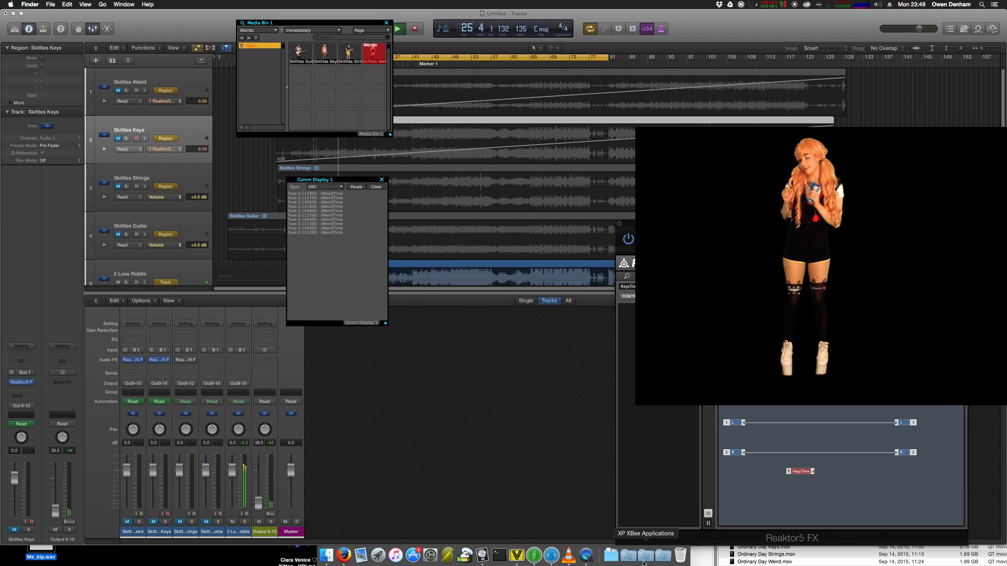
click(484, 555)
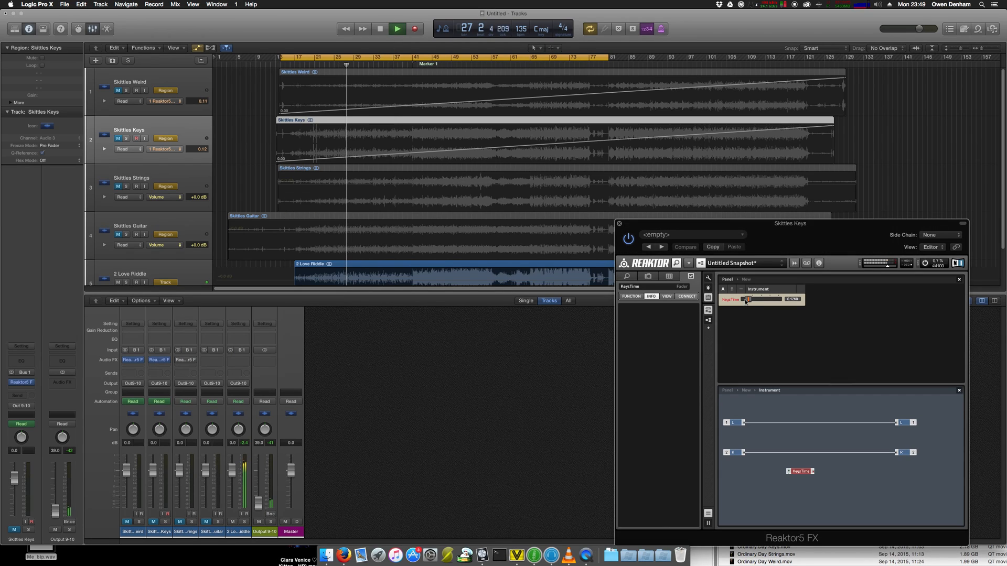
- Inspect the KeysTime fader's OSC send connection and compare its address with the messages arriving in VDMX
click(686, 296)
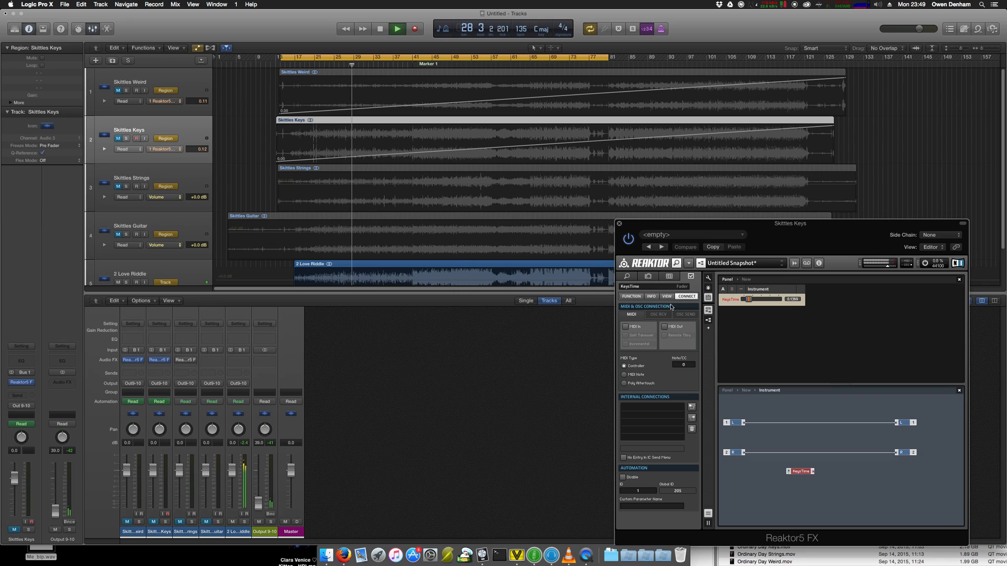
click(788, 489)
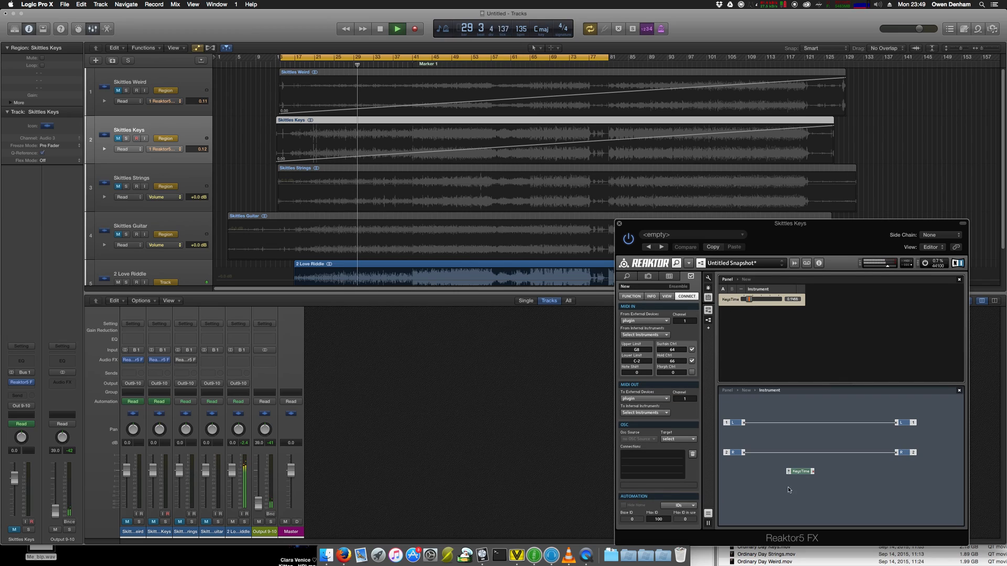
click(797, 472)
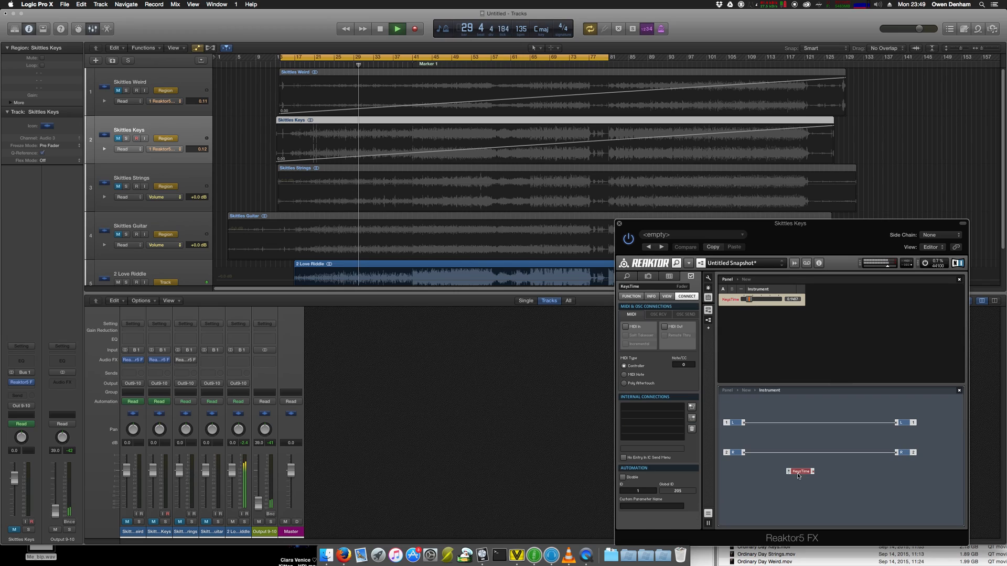
click(683, 314)
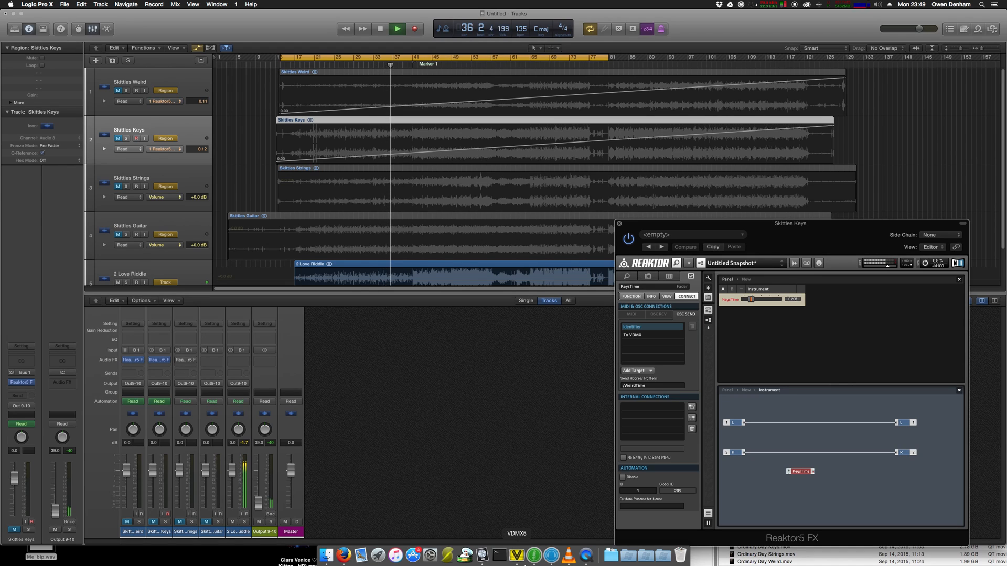
click(517, 555)
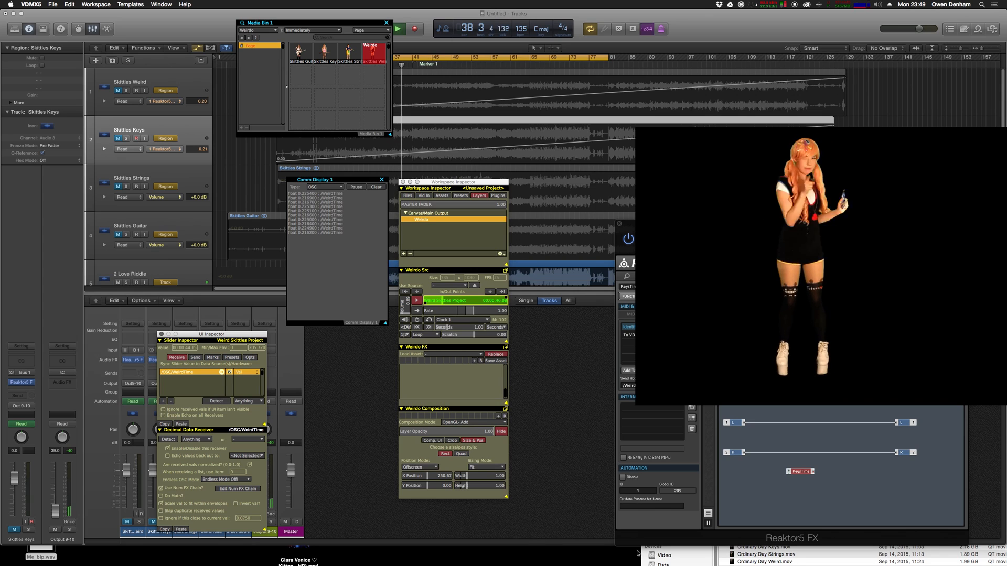
click(600, 366)
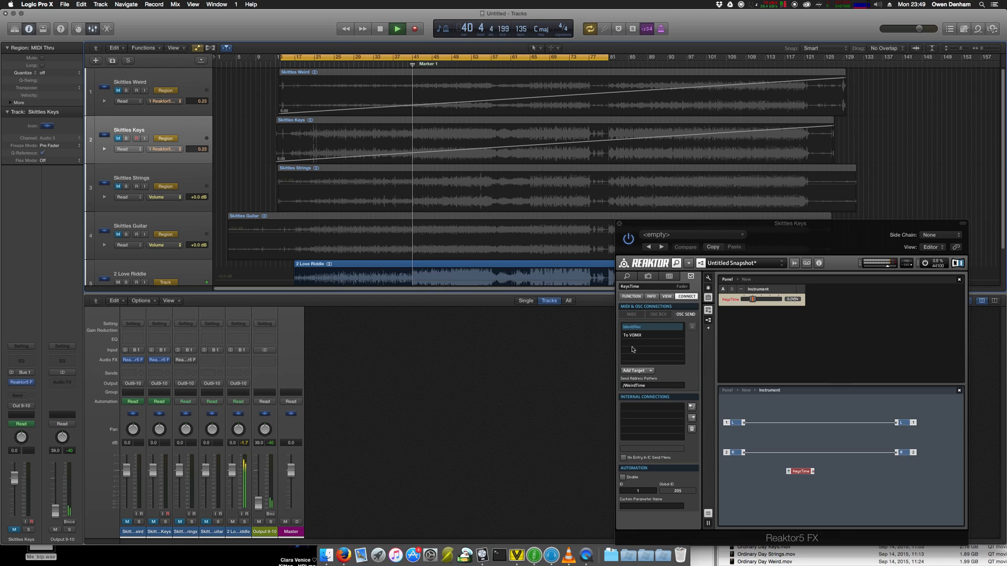
- Change the KeysTime fader's OSC send address pattern to /KeysTime
click(634, 387)
drag(646, 386, 625, 387)
text(Keys)
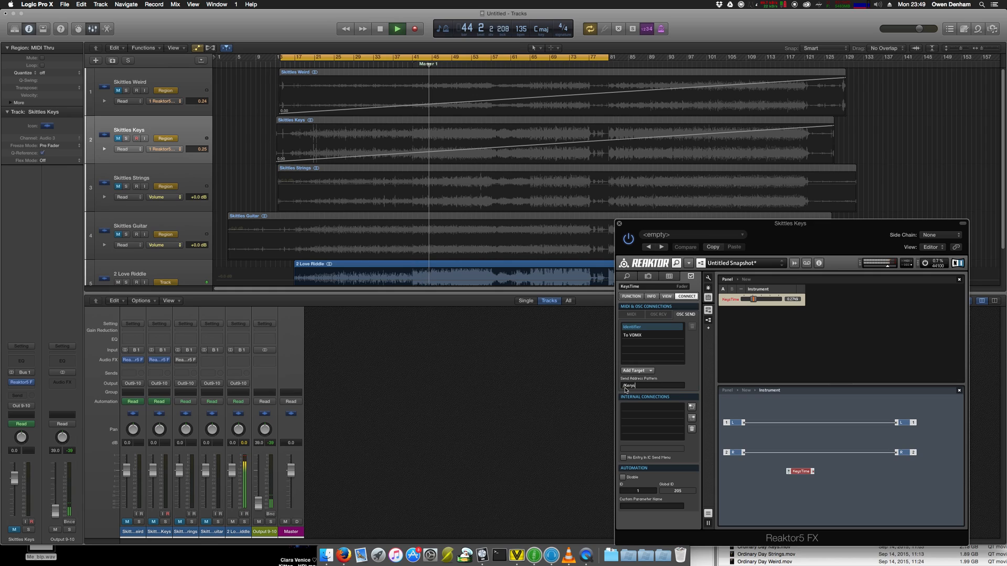
key(BackSpace)
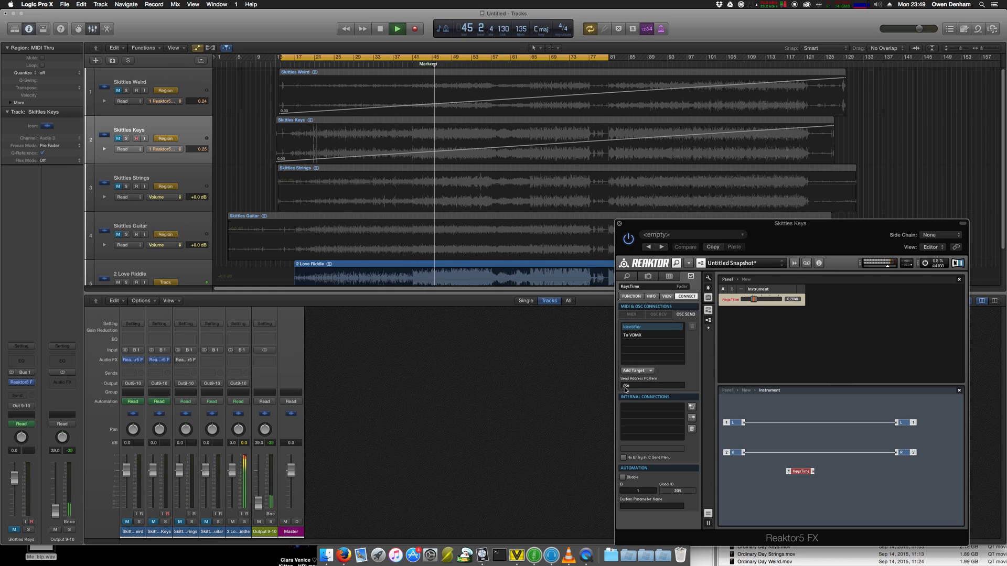
text(sTime)
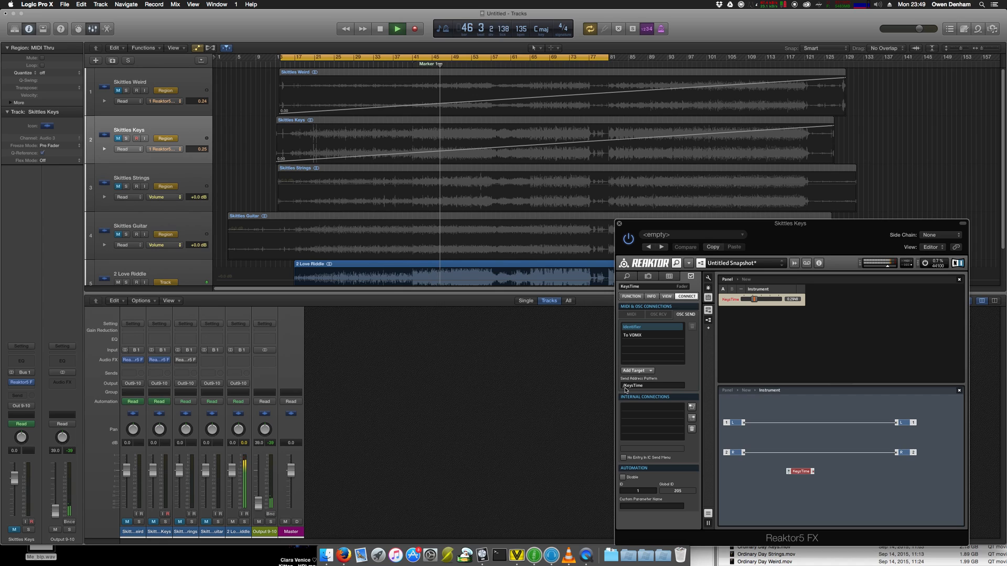
- Switch to VDMX and add a second layer named Keys to the main output canvas
click(517, 554)
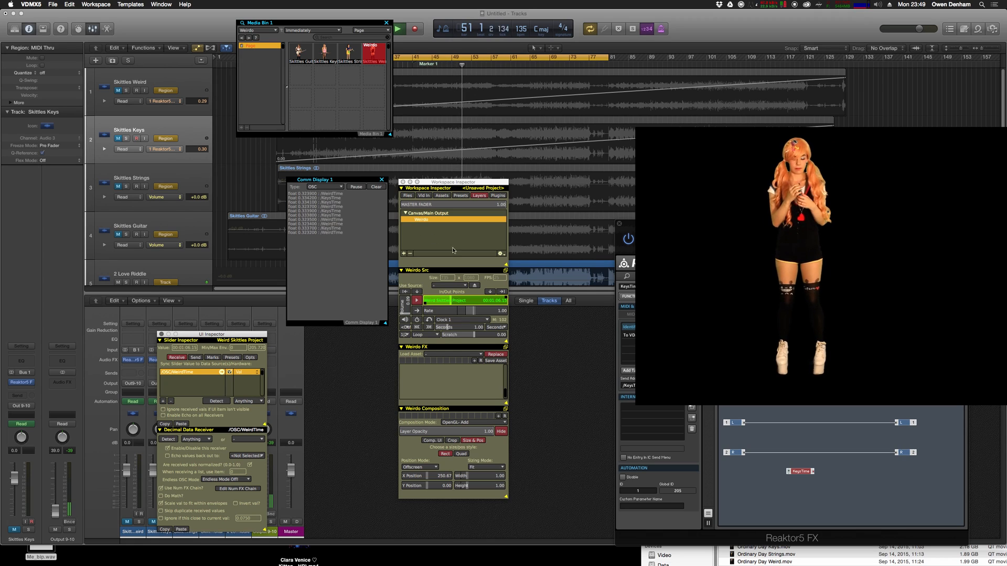
click(403, 254)
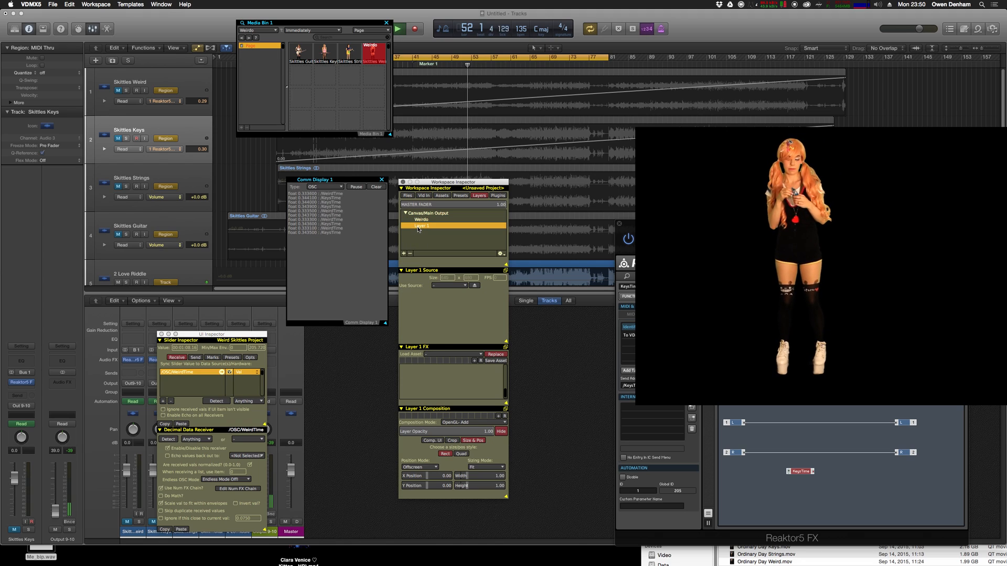
double_click(416, 226)
text(Keys)
key(Return)
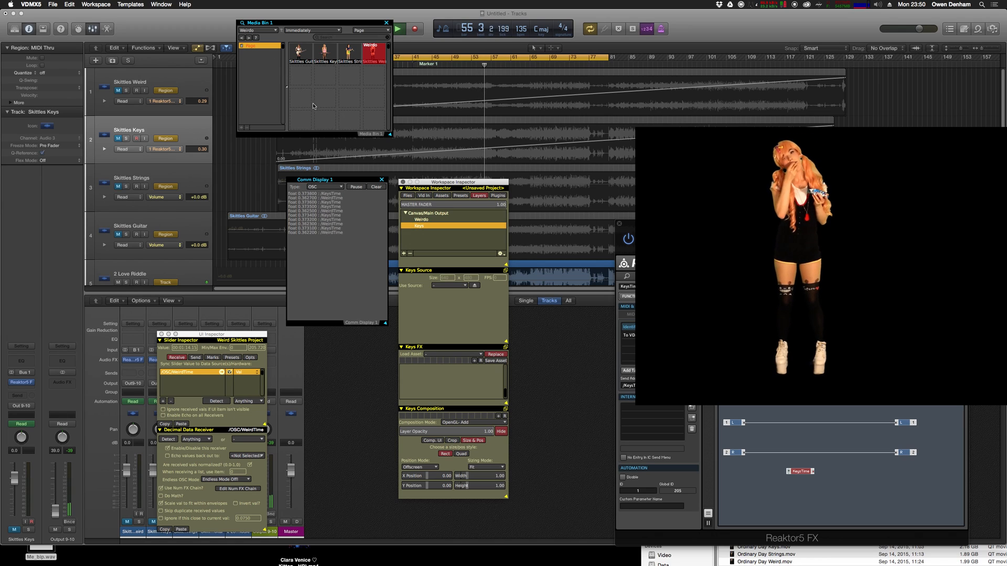
- Load the Skittles Keys clip from the media bin into the Keys layer and pause its playback
click(253, 30)
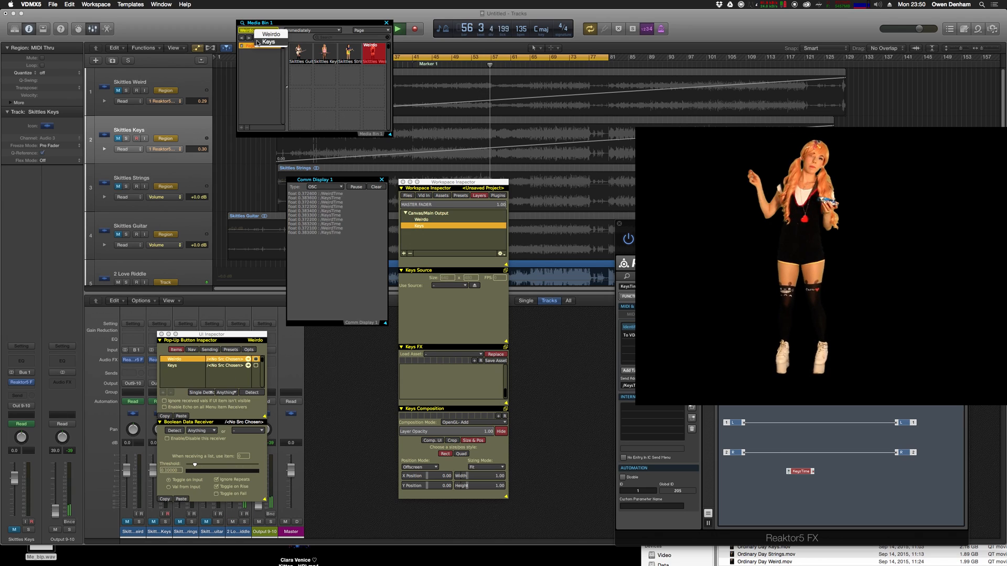
click(269, 42)
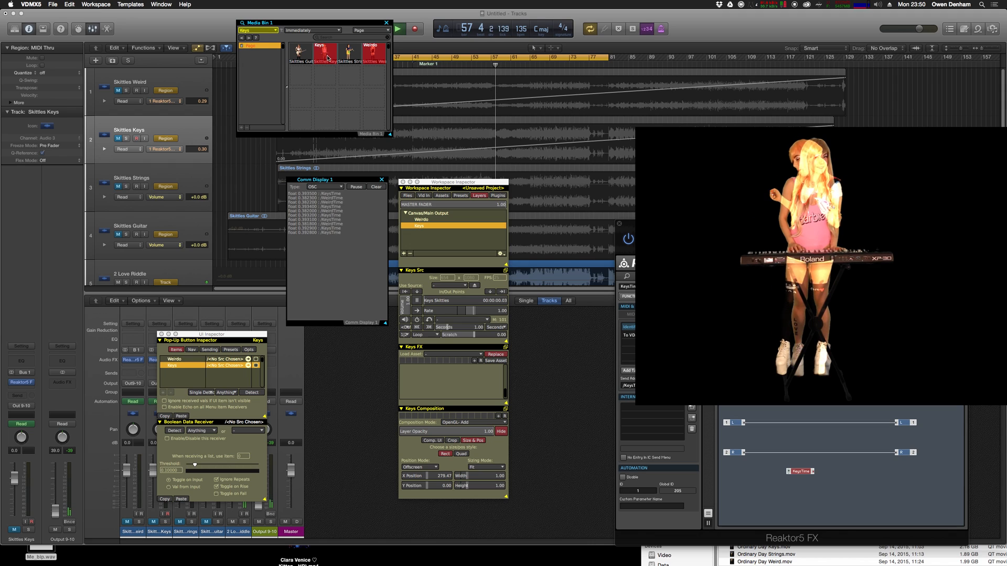
click(405, 314)
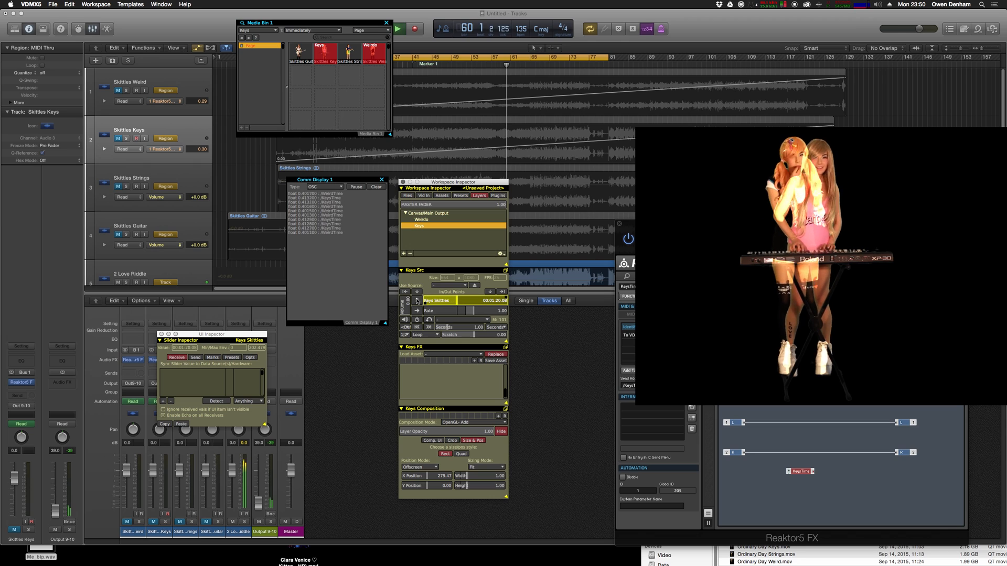
click(417, 301)
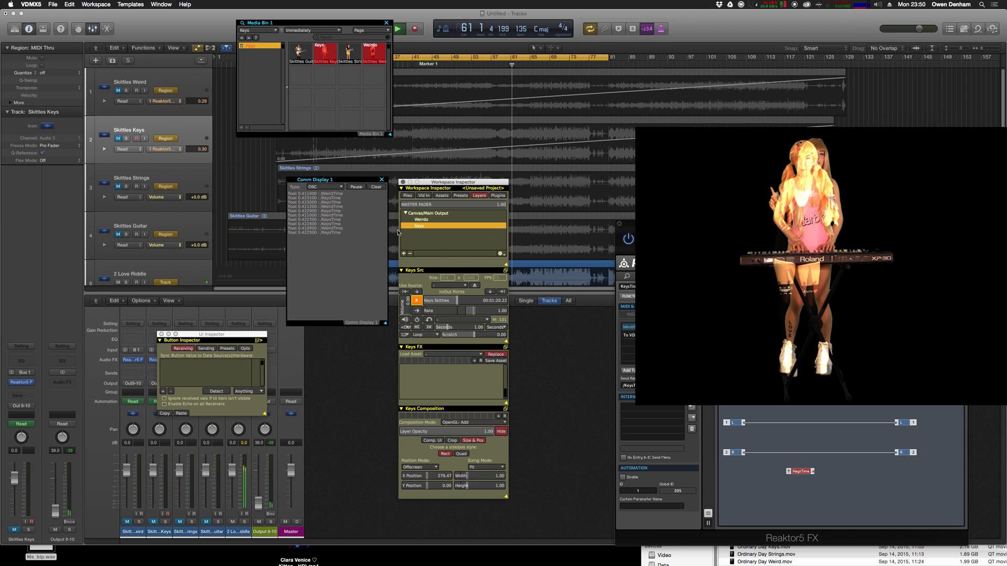
- Offset one layer sideways in the main output canvas so the Weirdo and Keys videos stand side by side
click(429, 213)
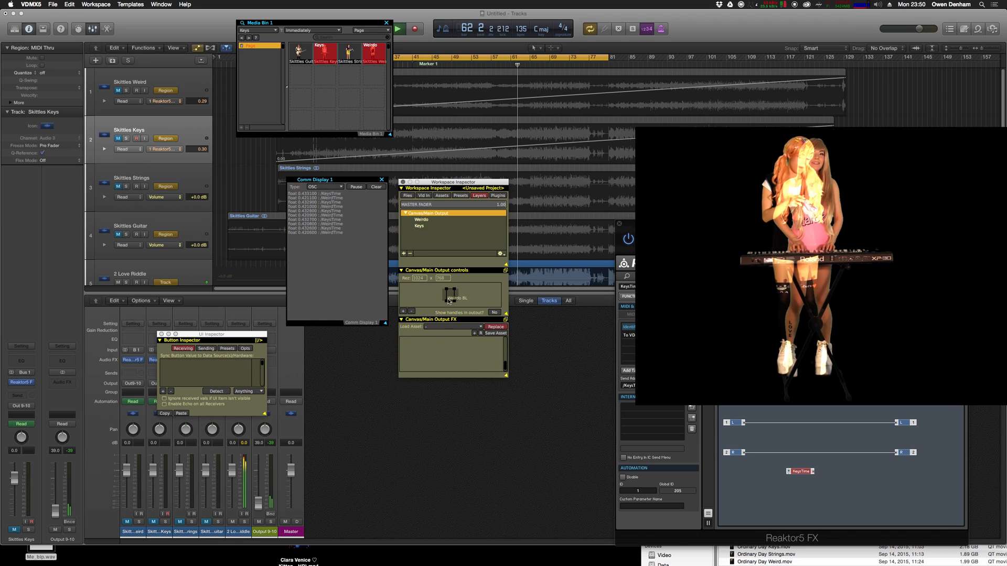
click(448, 303)
drag(446, 303, 440, 303)
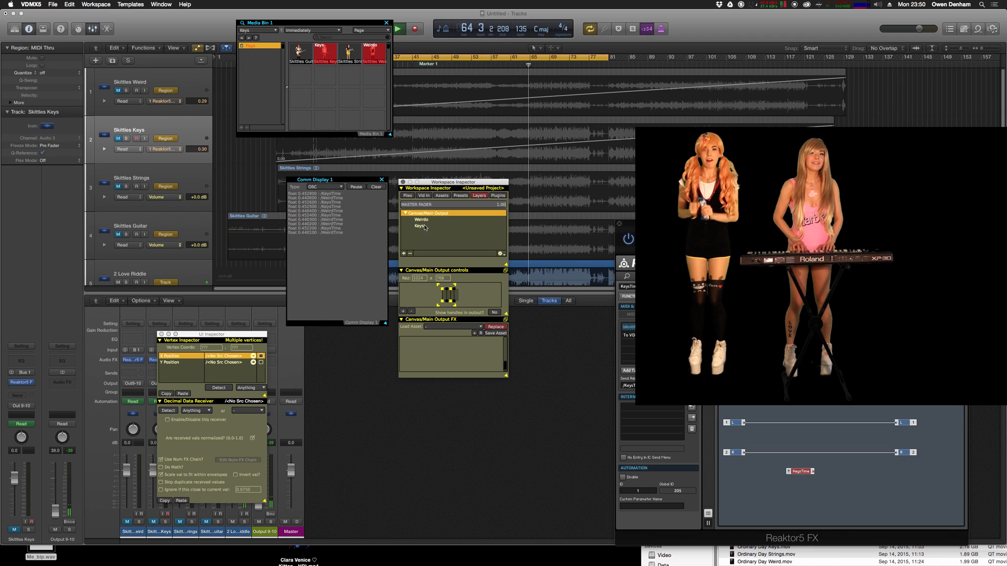
- Add a data receiver with the address /OSC/KeysTime to the Keys Skittles clip's time slider
click(425, 226)
click(444, 301)
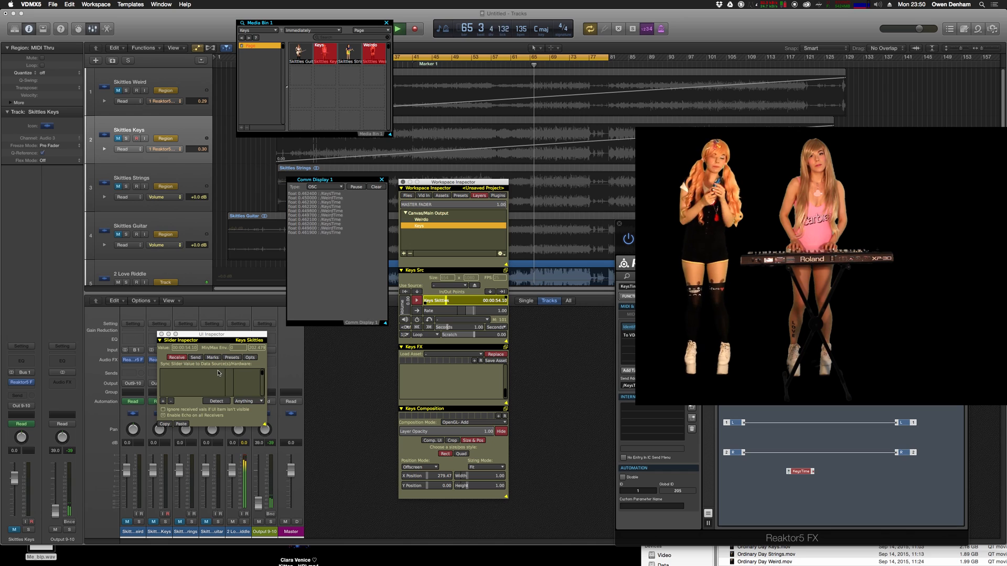
click(167, 402)
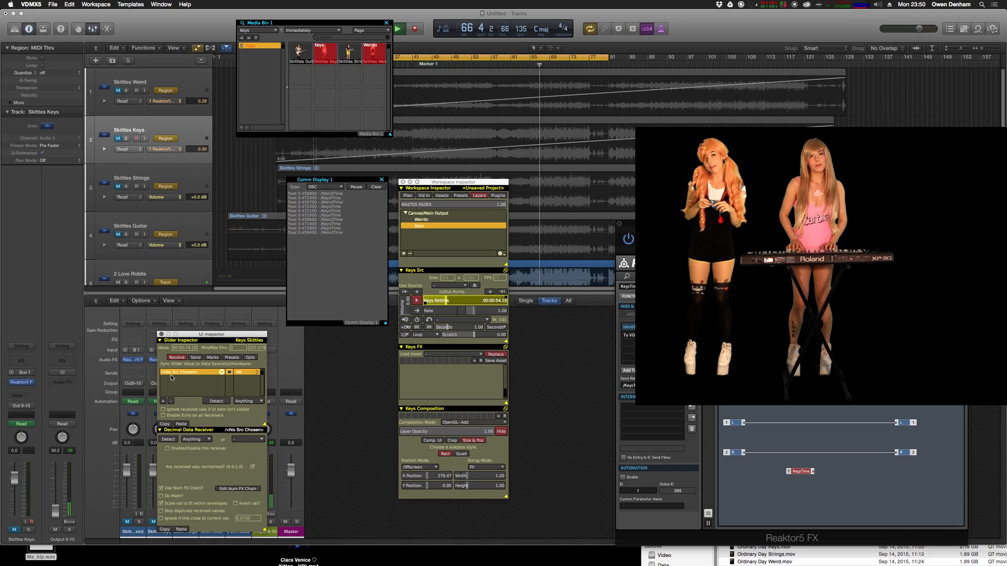
click(171, 373)
text(/OSA)
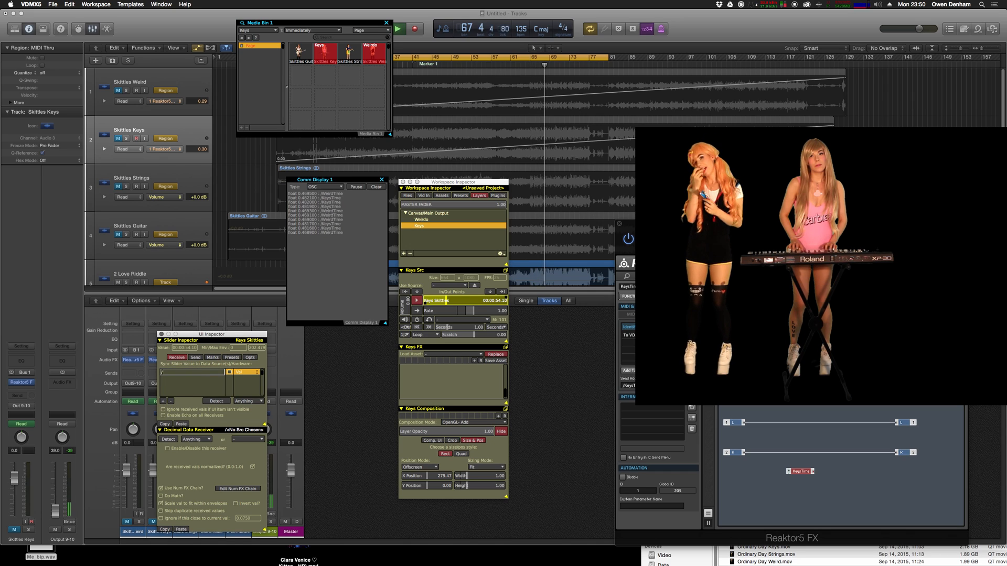
key(BackSpace)
key(BackSpace)
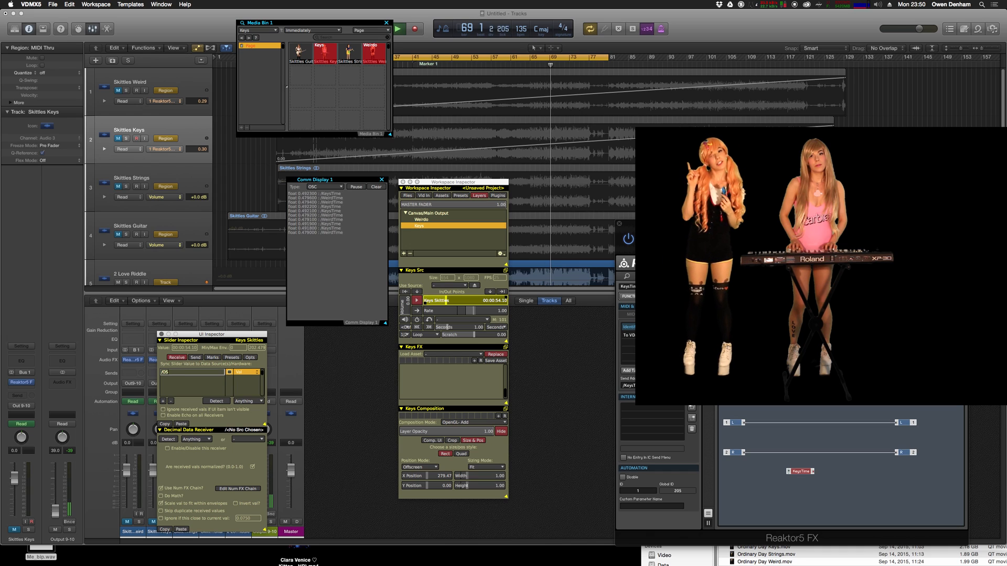
text(C/KeyS)
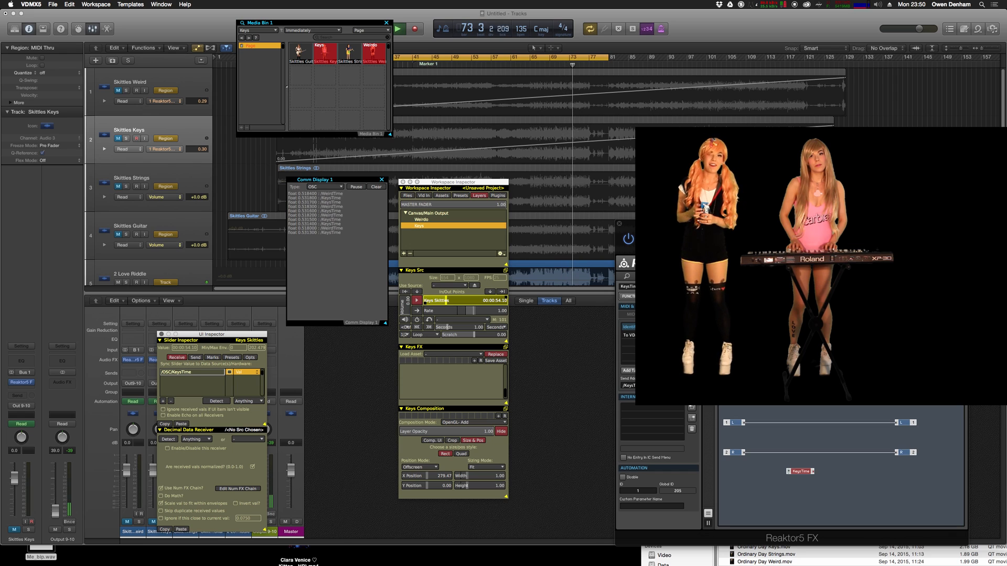
key(Return)
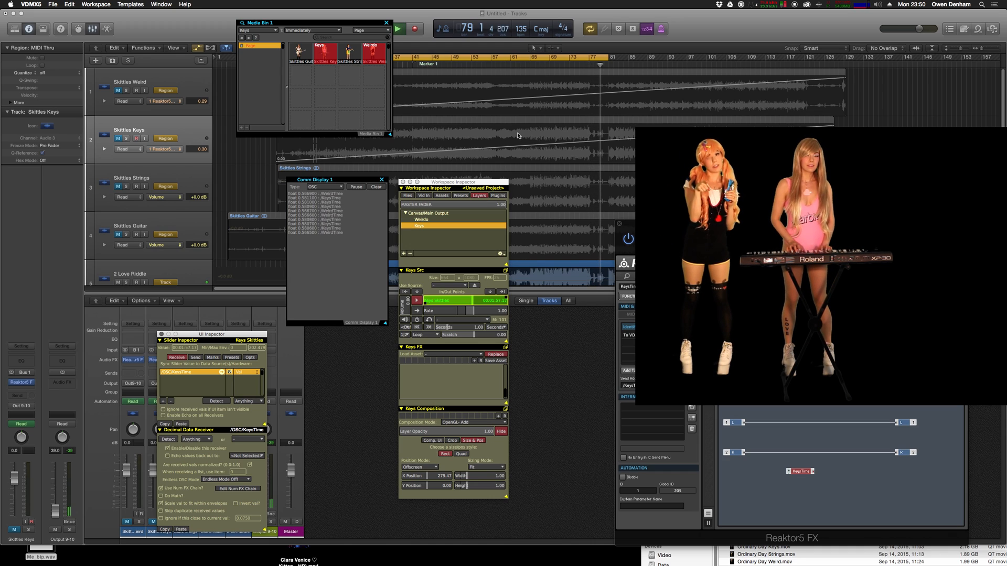
- Return to Logic Pro X, extend the cycle range to about bar 125 and close the Skittles Keys plug-in window
click(524, 70)
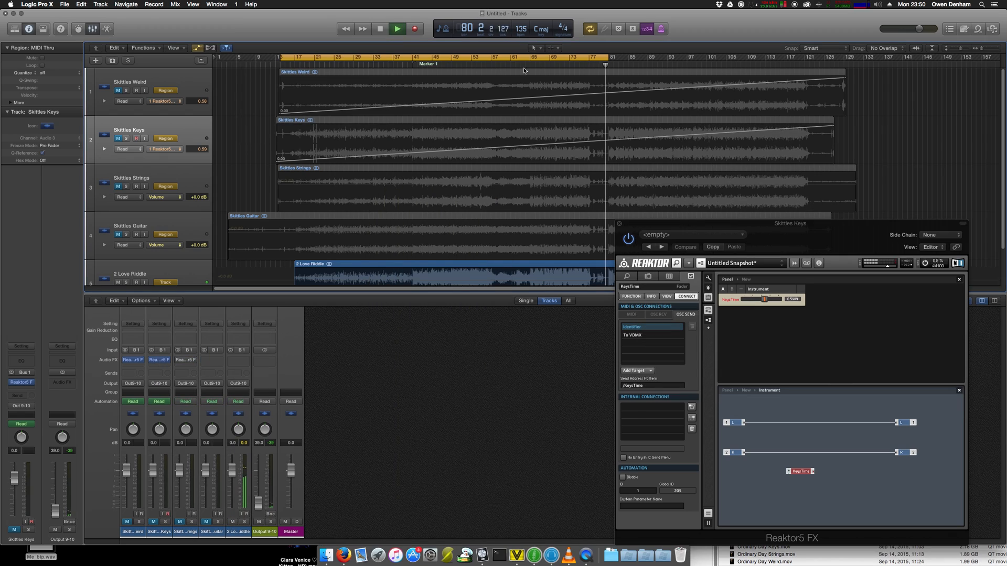
click(510, 57)
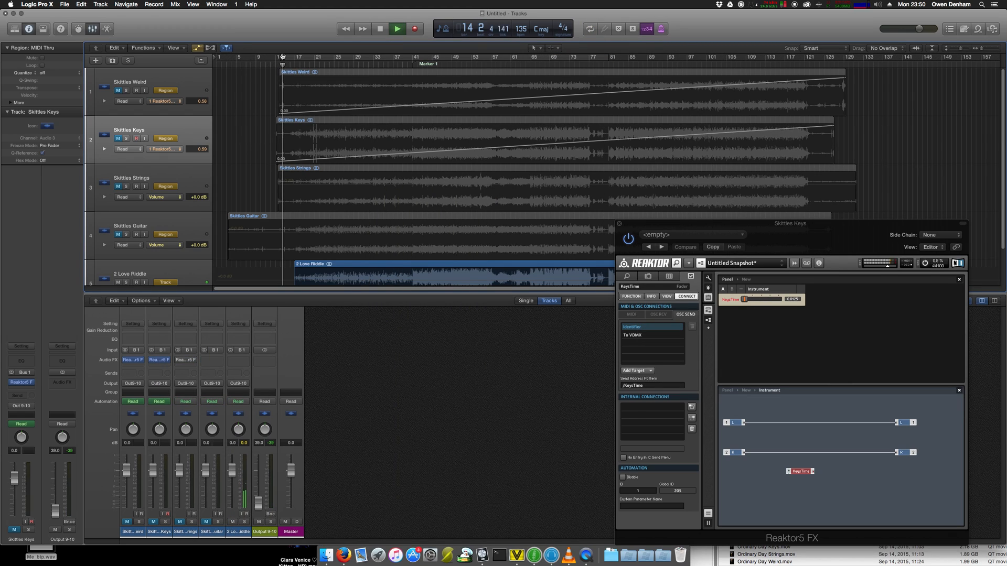
drag(286, 61, 817, 111)
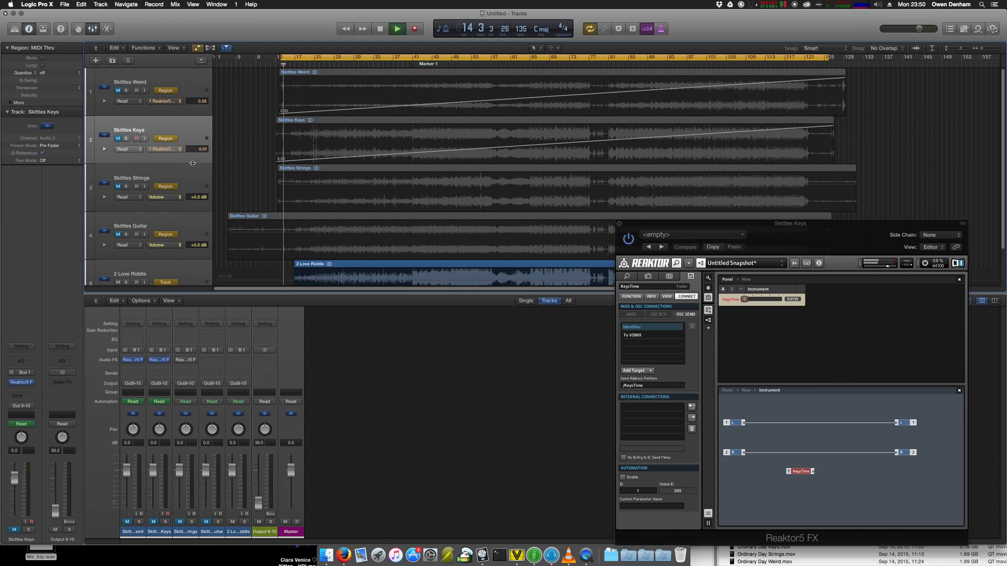
click(619, 224)
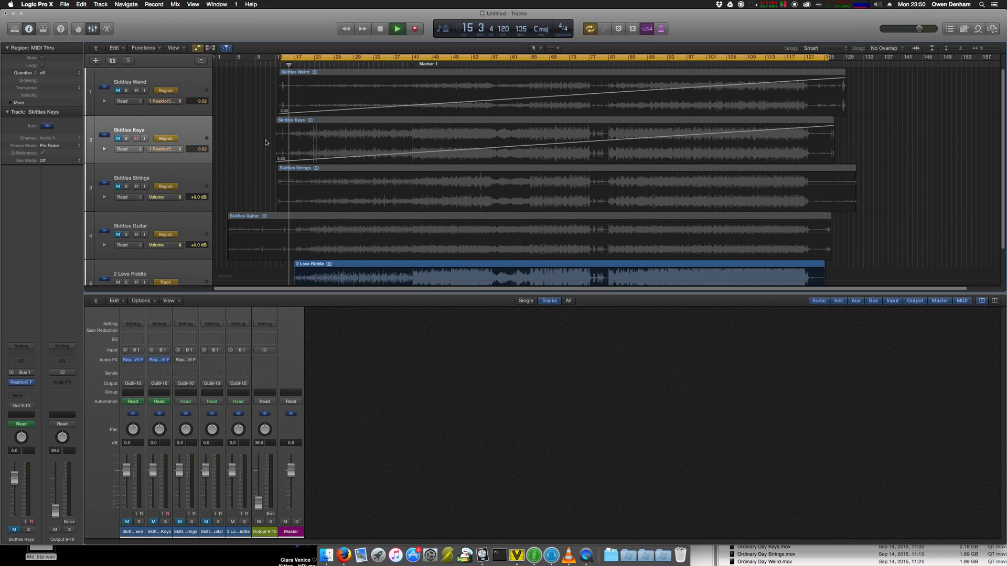
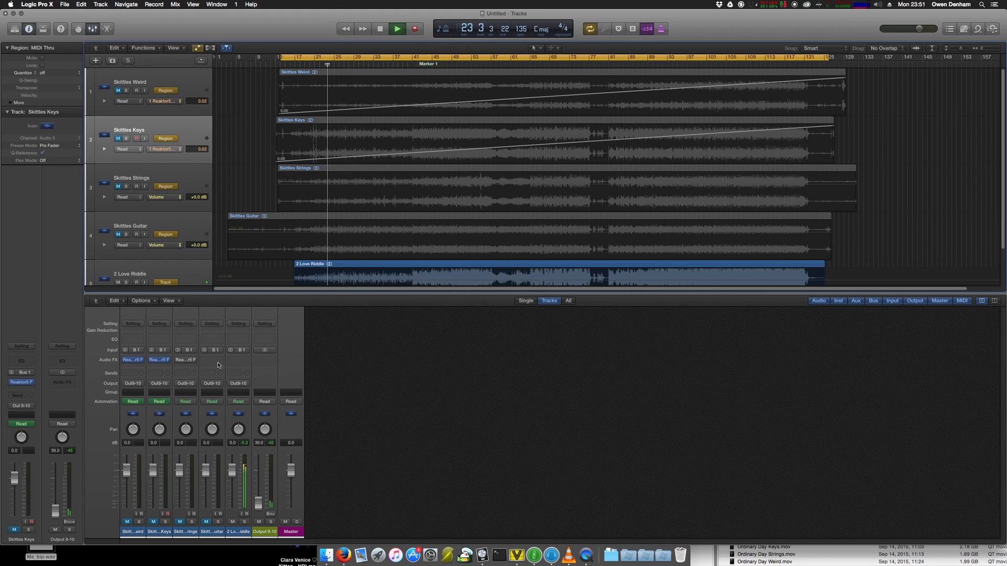
- Remove the Skittles Strings channel's existing Reaktor5 FX and copy the Skittles Keys channel's Reaktor5 FX into its place
click(194, 362)
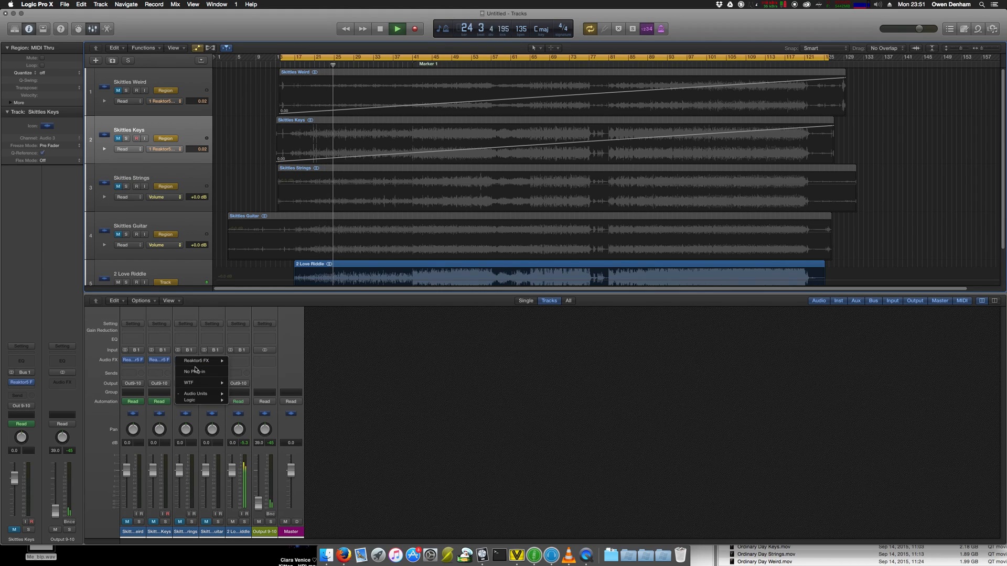
click(172, 366)
mouse_move(162, 363)
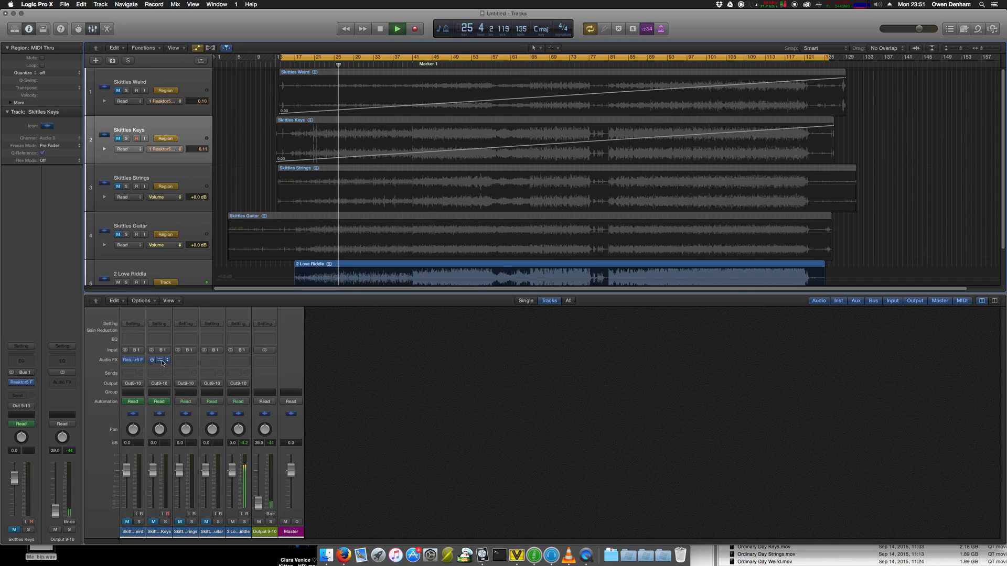
drag(185, 362, 185, 362)
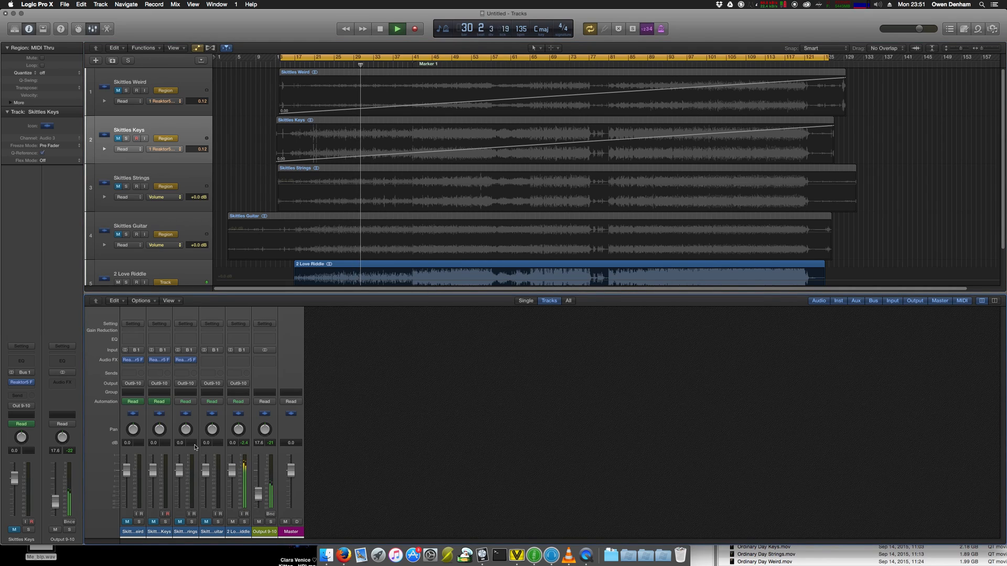
- Open the Reaktor5 FX on Skittles Strings in edit mode and save its ensemble as Strings in the youtube folder
click(186, 360)
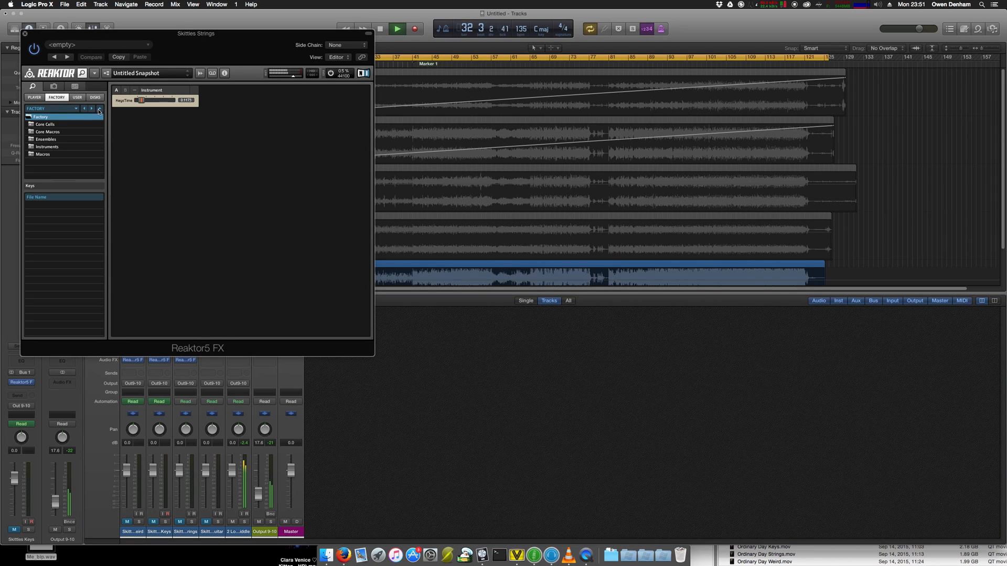
click(104, 74)
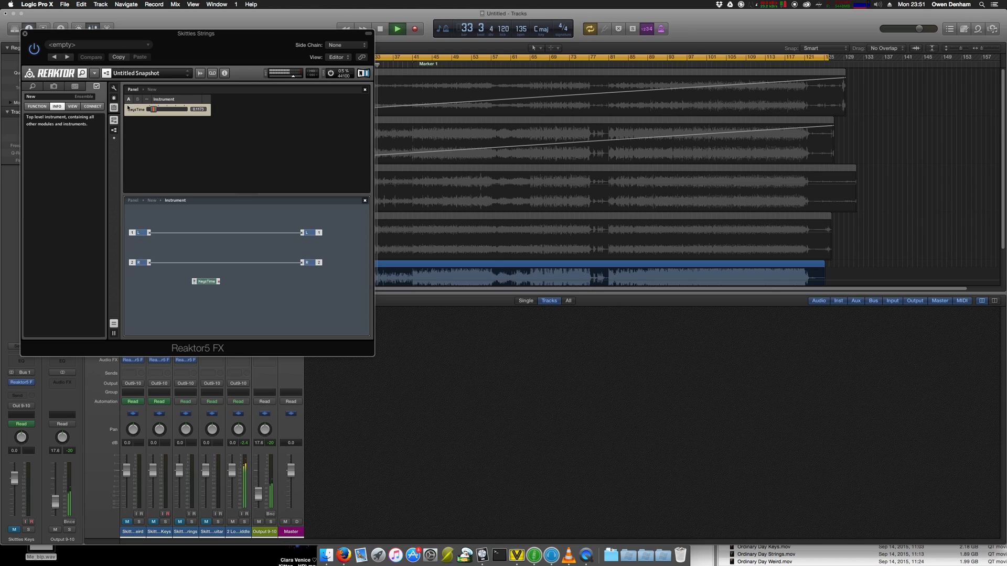
click(143, 108)
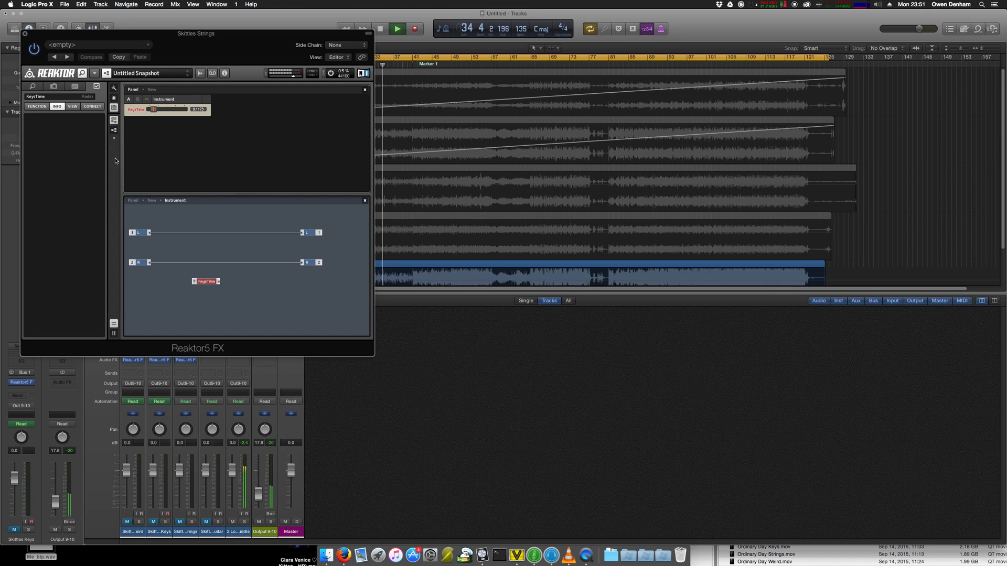
click(95, 73)
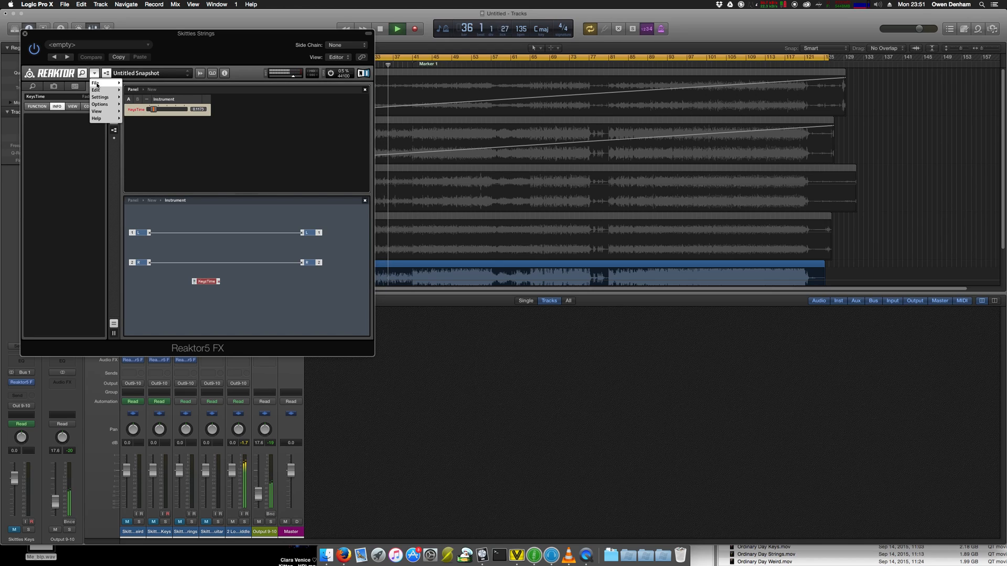
mouse_move(98, 83)
click(137, 113)
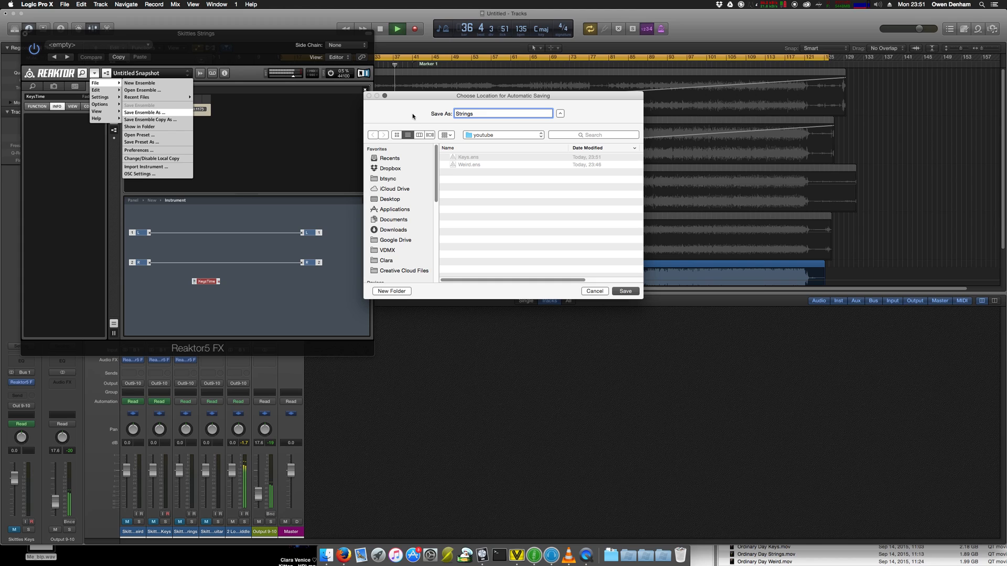
key(Return)
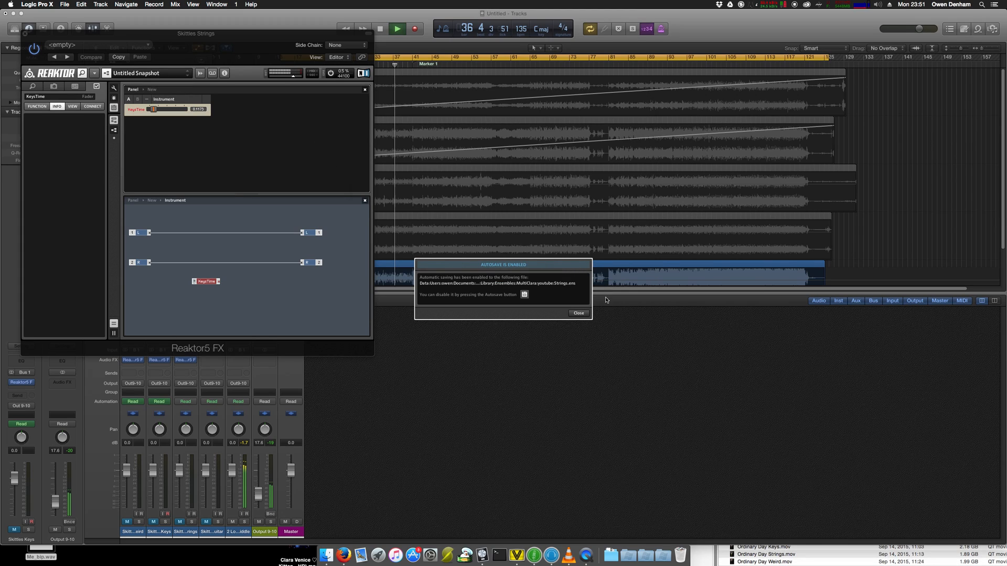
click(579, 313)
- Rename the KeysTime fader in the Skittles Strings ensemble as StringsTime
click(140, 111)
click(90, 107)
double_click(48, 97)
text(StringsT)
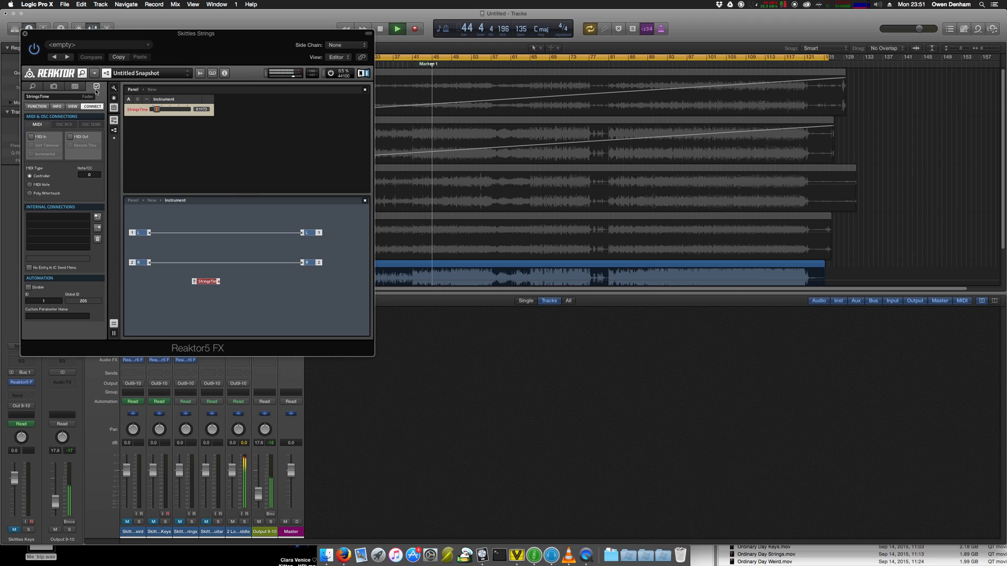
- Check the OSC send target and receive port in the Skittles Strings instance's OSC settings and close them
click(94, 73)
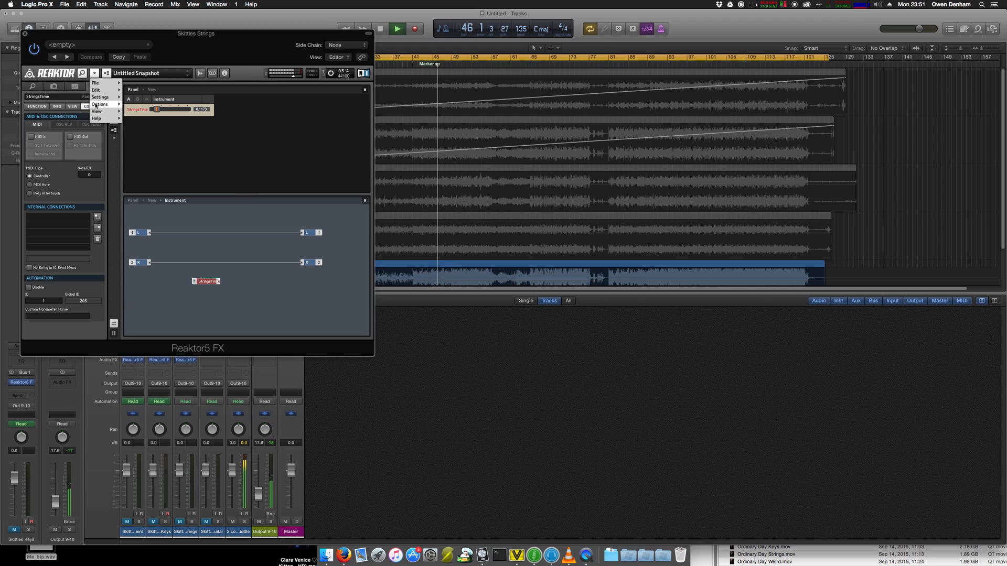
mouse_move(118, 105)
mouse_move(100, 83)
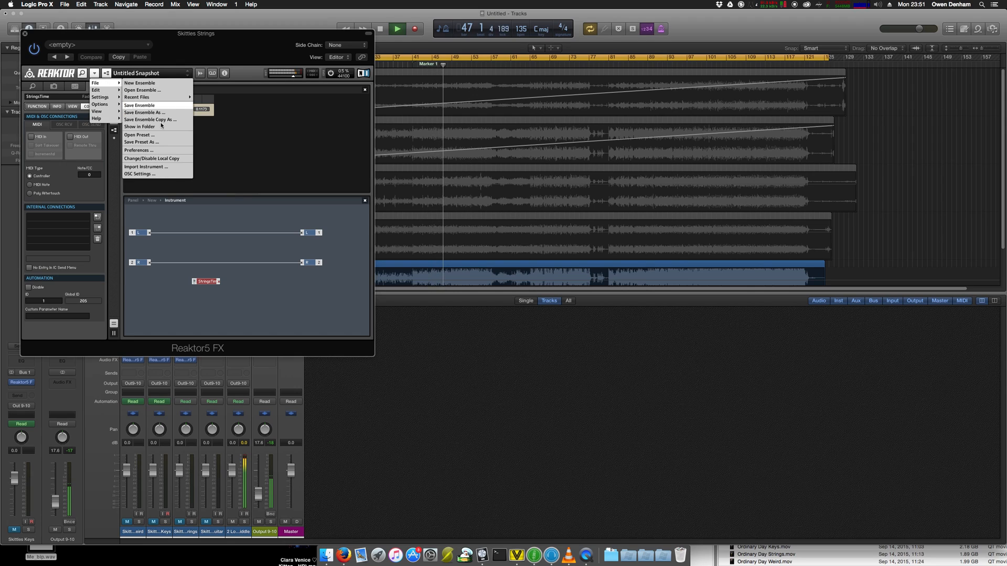
click(149, 176)
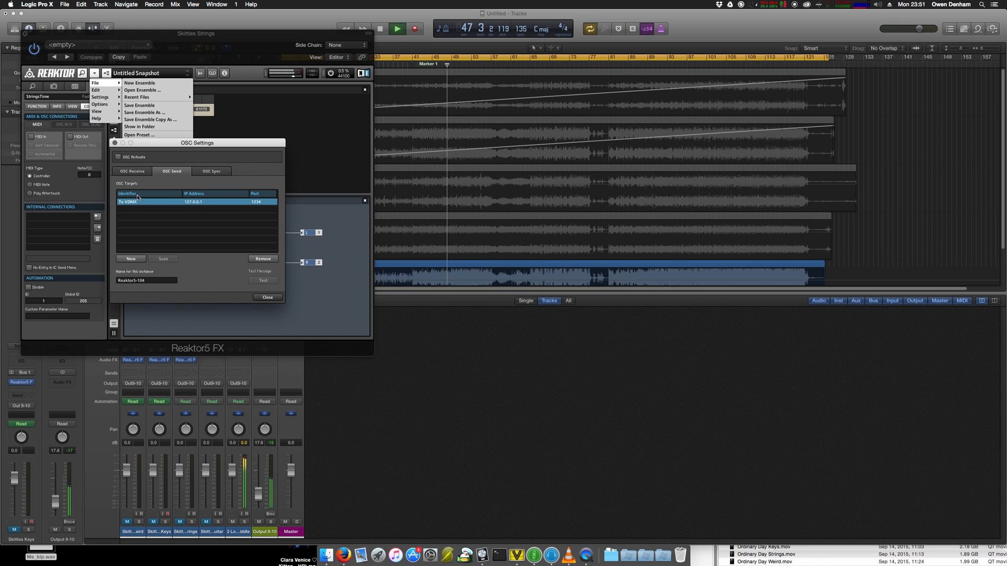
click(130, 172)
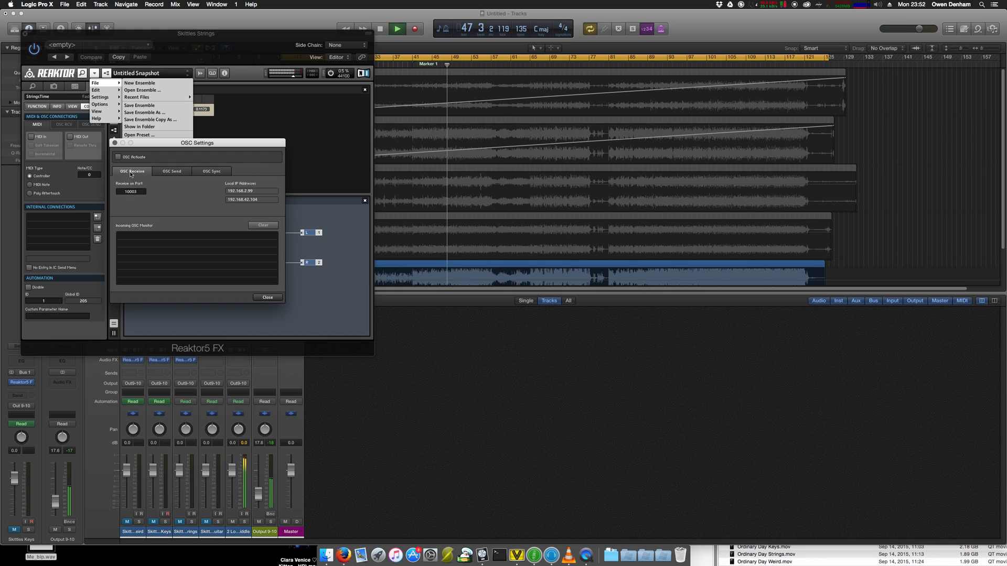
click(114, 143)
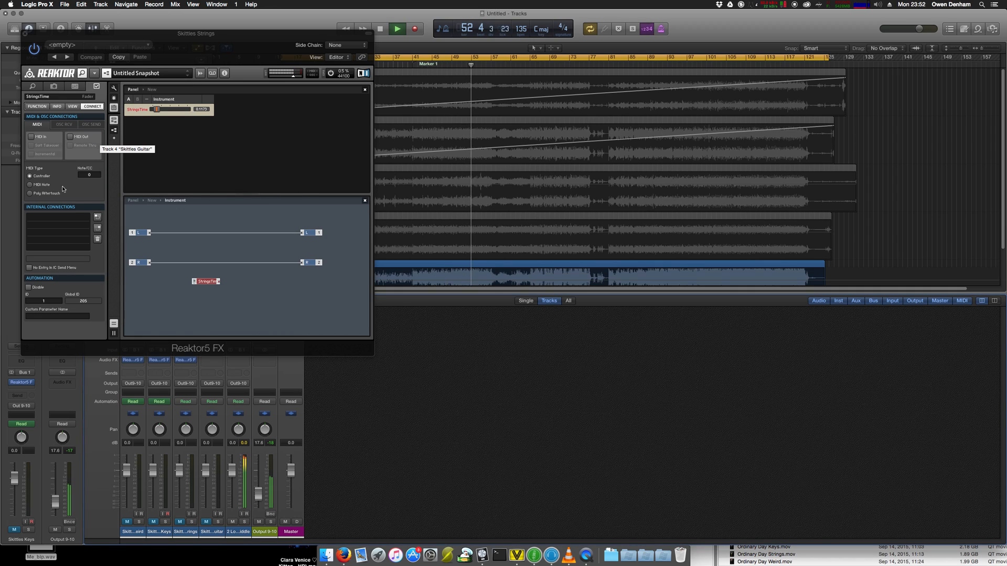
- Show the Reaktor5 FX StringsTime fader as the region automation parameter on the Skittles Strings track
click(151, 117)
click(145, 112)
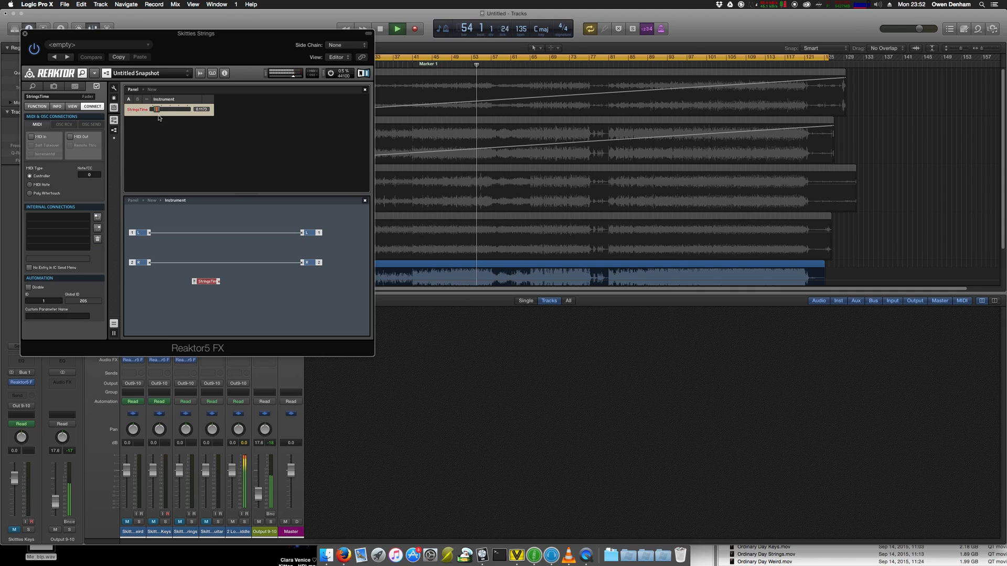
click(417, 199)
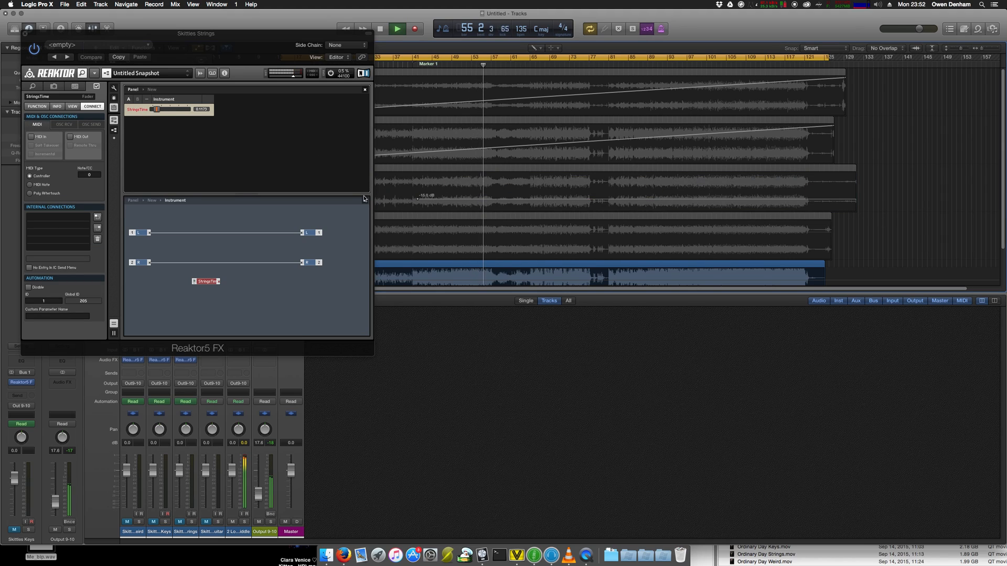
double_click(196, 35)
click(417, 200)
click(165, 197)
mouse_move(188, 181)
click(229, 180)
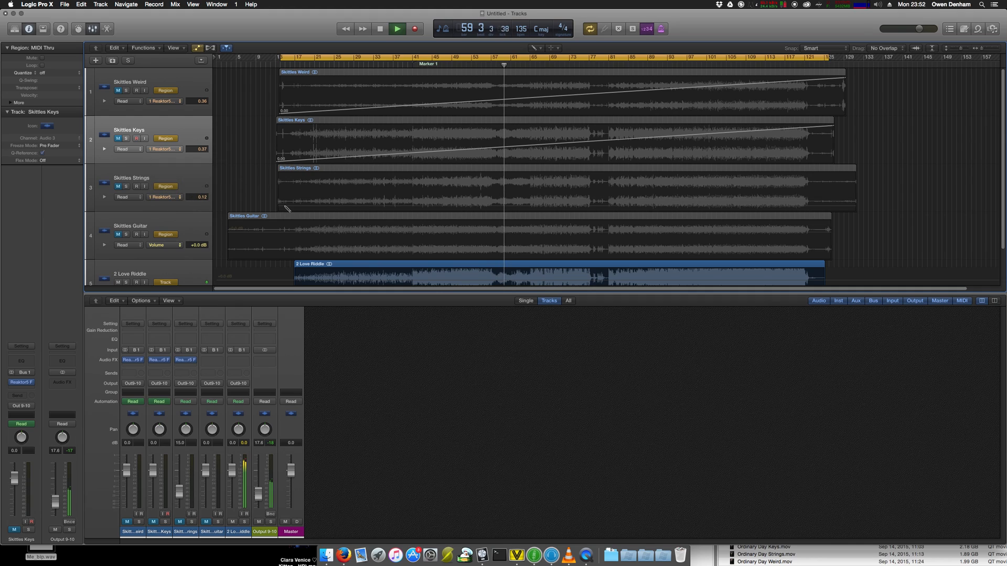
- Draw a straight rising automation ramp over the Skittles Strings region, from 0.00 at its start to the maximum at its end
click(837, 184)
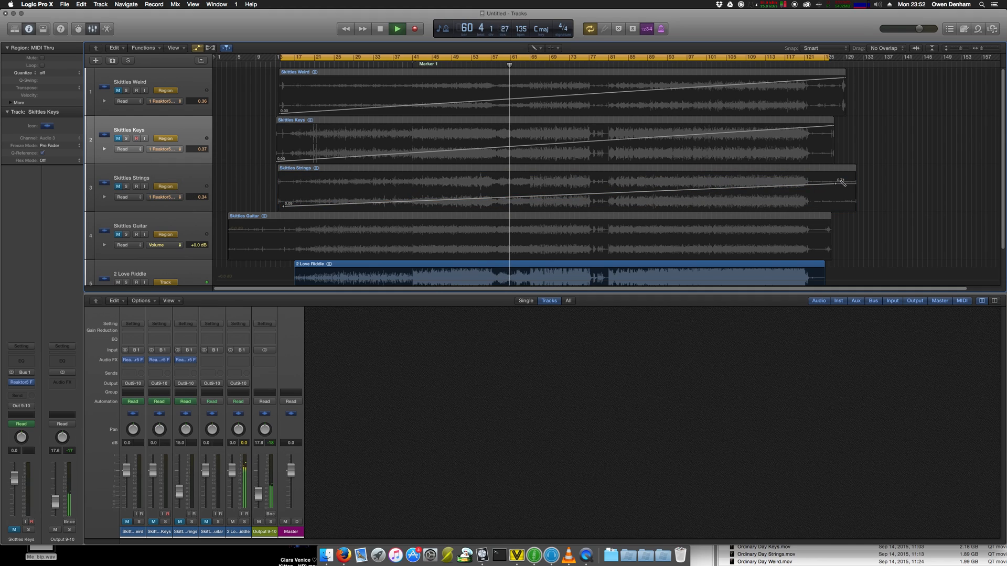
drag(837, 184, 856, 174)
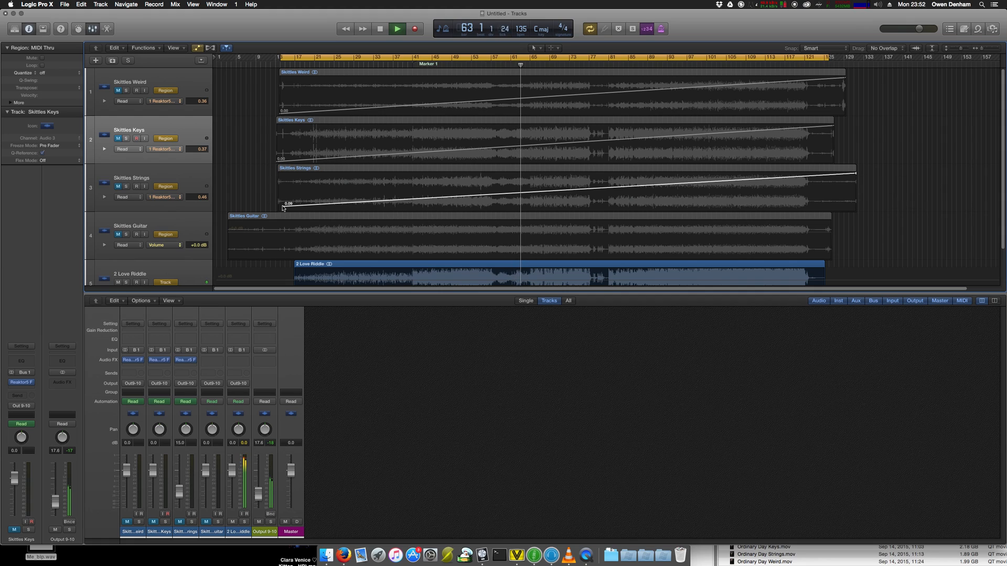
drag(283, 208, 263, 221)
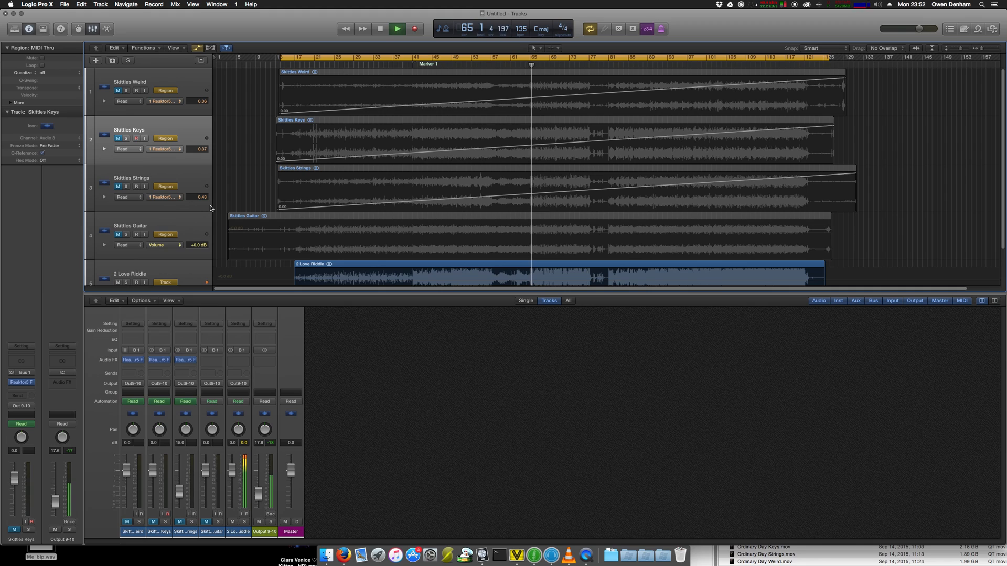
- Set the OSC send address pattern of the StringsTime fader to /StringsTime in the Skittles Strings Reaktor5 FX
key(v)
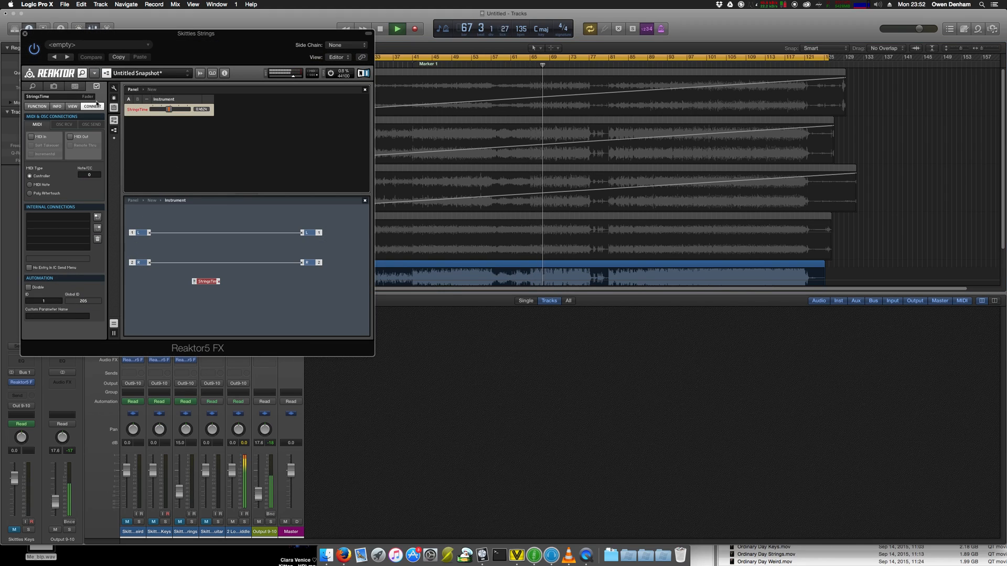
click(91, 126)
click(45, 196)
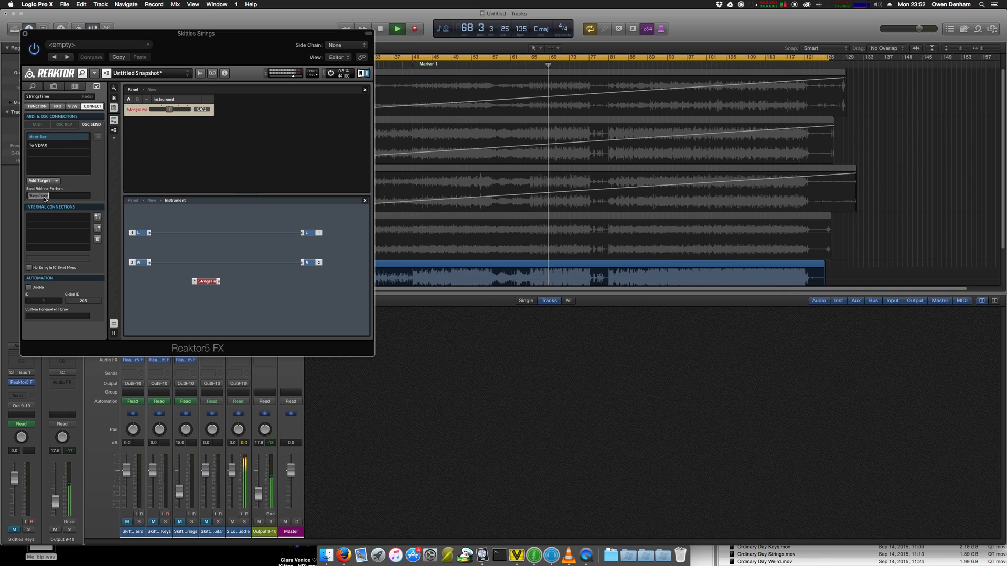
text(/St)
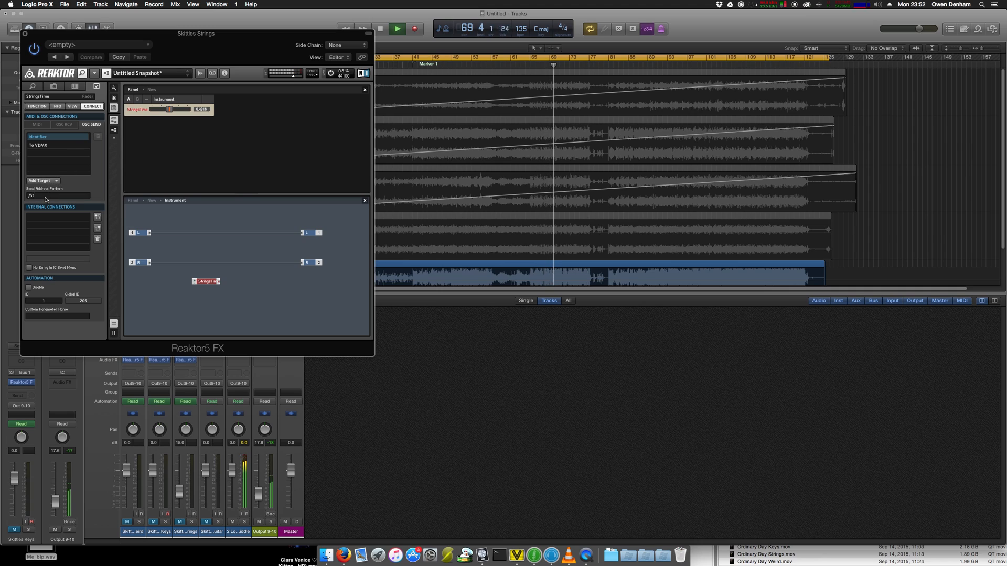
text(ringsTime)
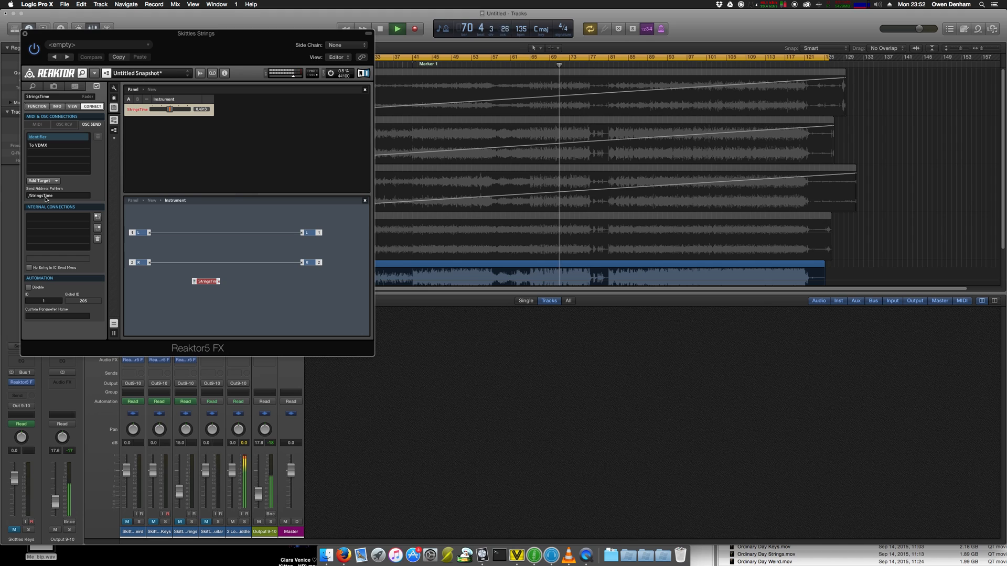
- Switch to VDMX and add a new layer named Strings below the Keys layer
click(517, 560)
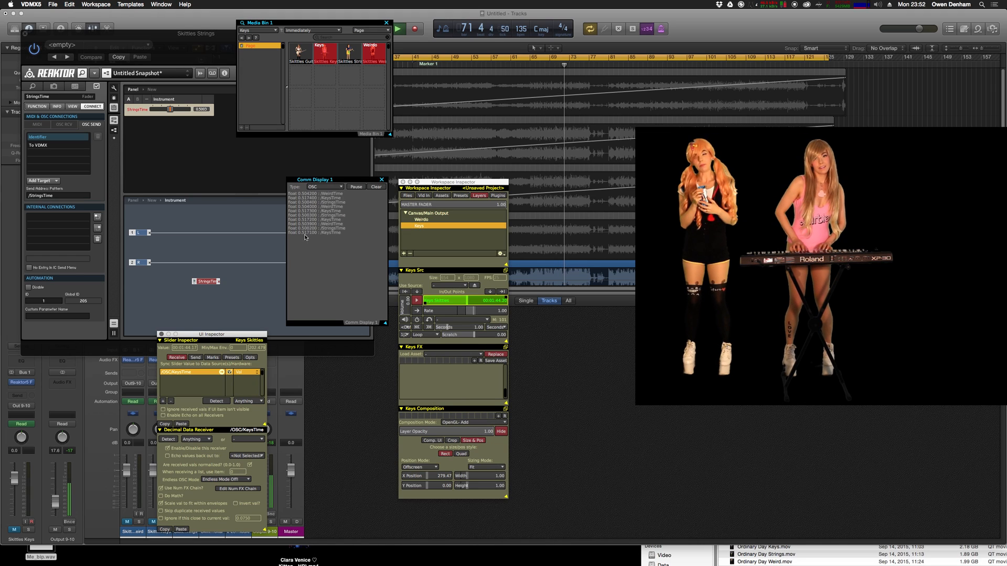
click(404, 253)
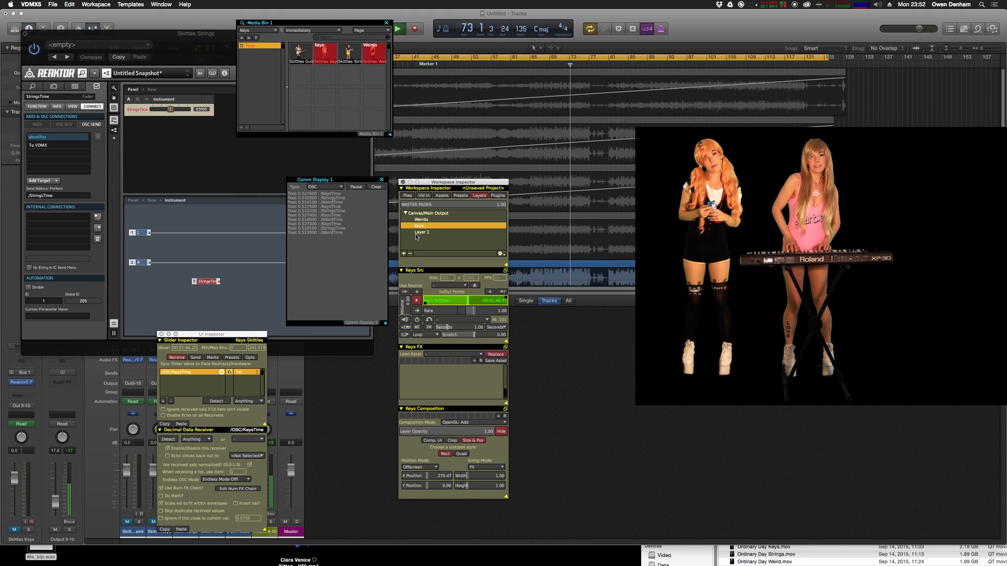
double_click(416, 232)
text(Strings)
key(Return)
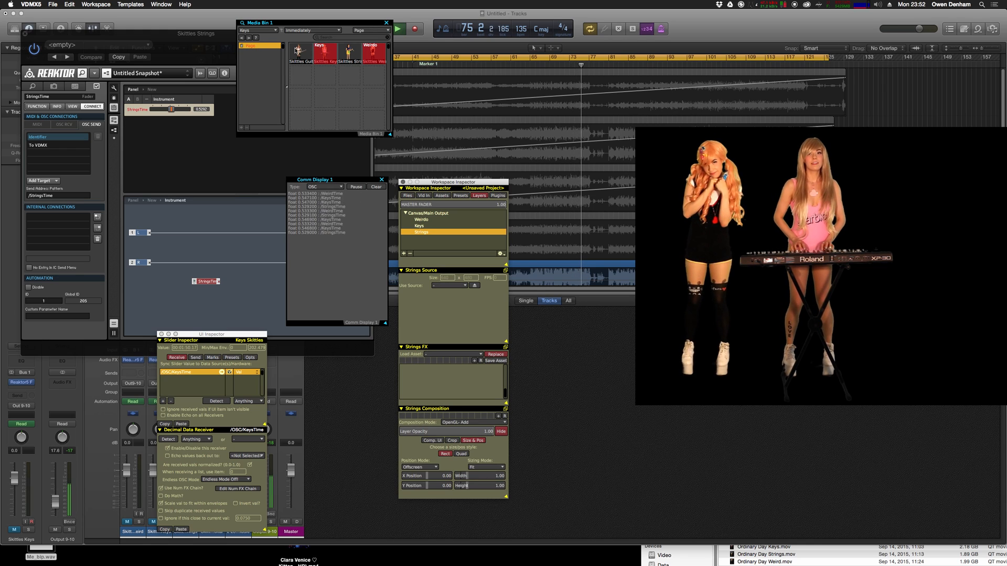
- Load the Skittles Strings clip from the Media Bin into the Strings layer and turn its volume down to 0
click(272, 30)
click(279, 49)
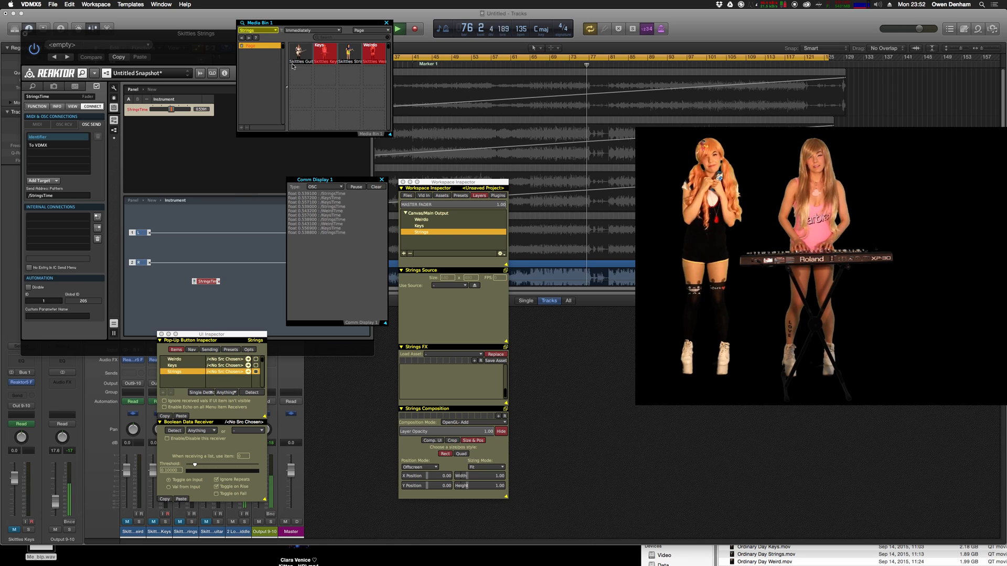
click(349, 52)
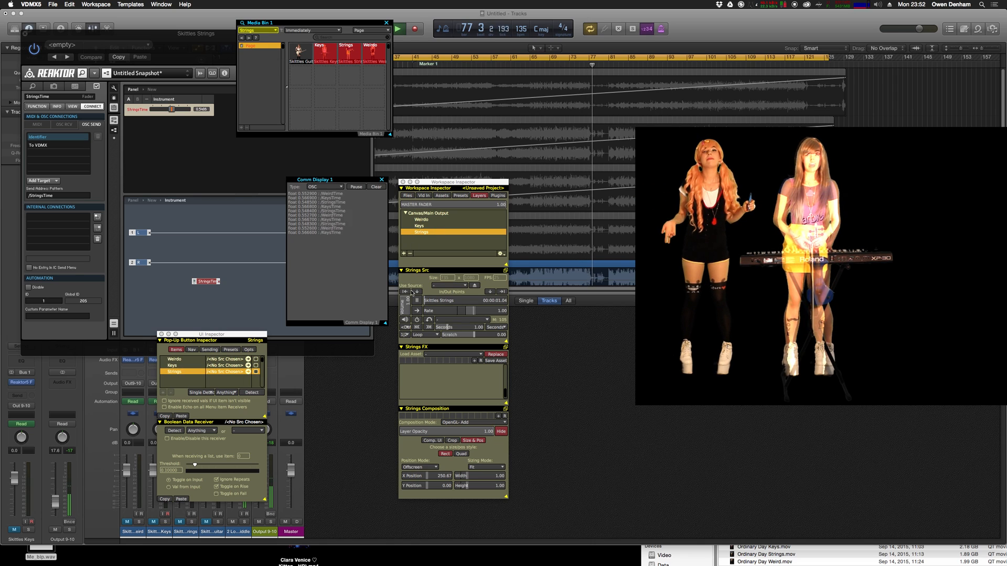
drag(404, 309, 408, 322)
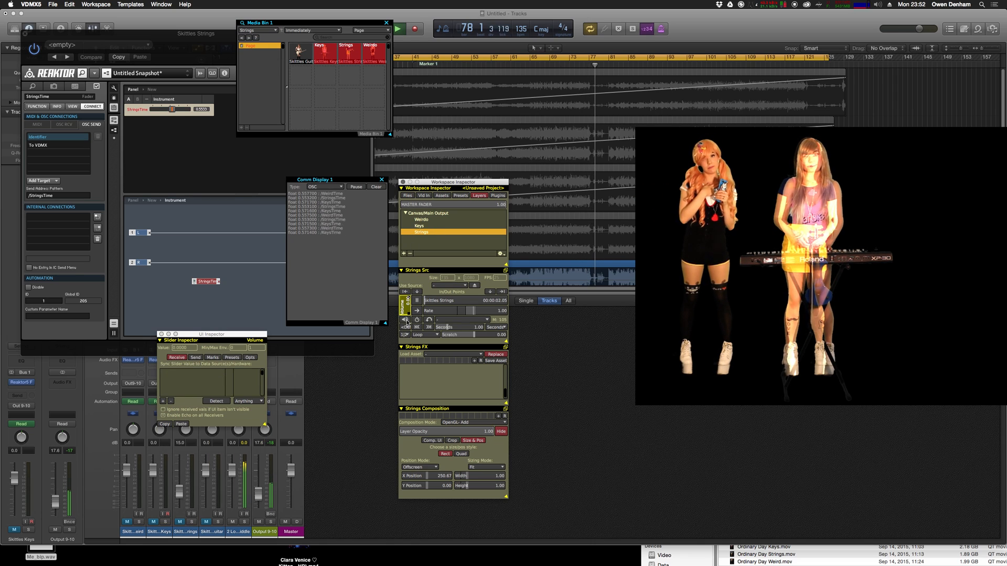
- Reposition the video output window and the Media Bin on the desktop so the whole output and Logic's transport are uncovered
click(428, 213)
click(505, 271)
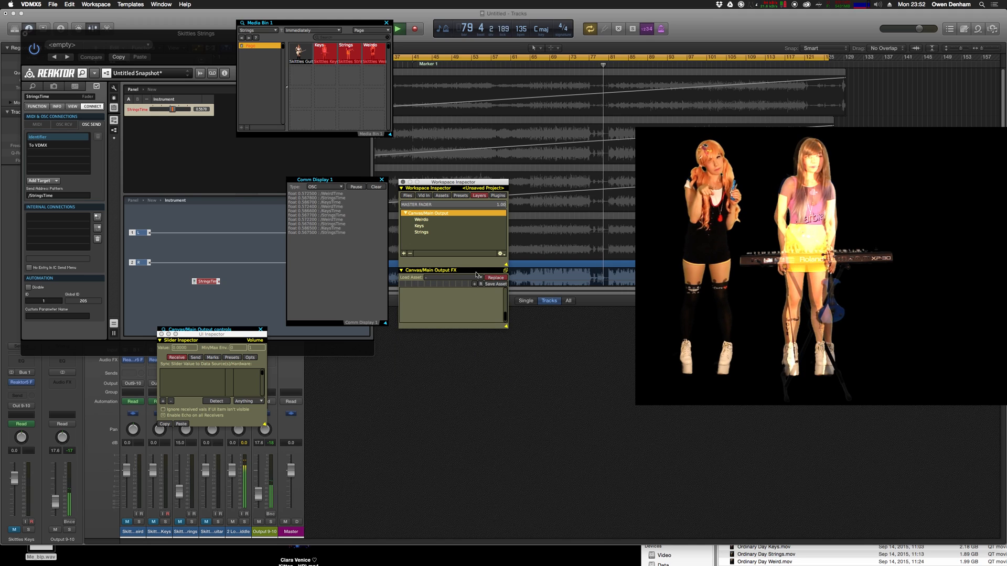
drag(751, 256, 643, 209)
click(436, 219)
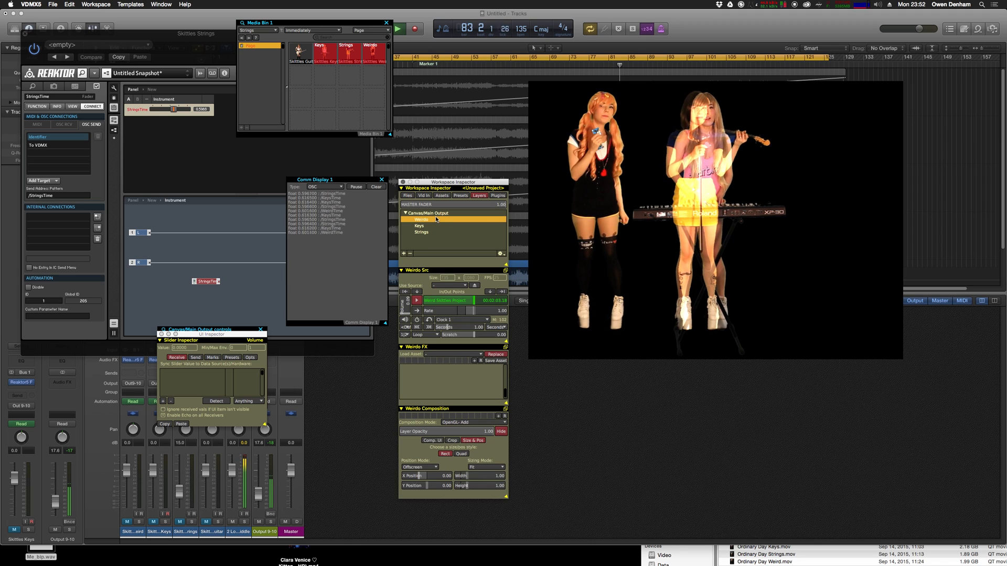
click(436, 213)
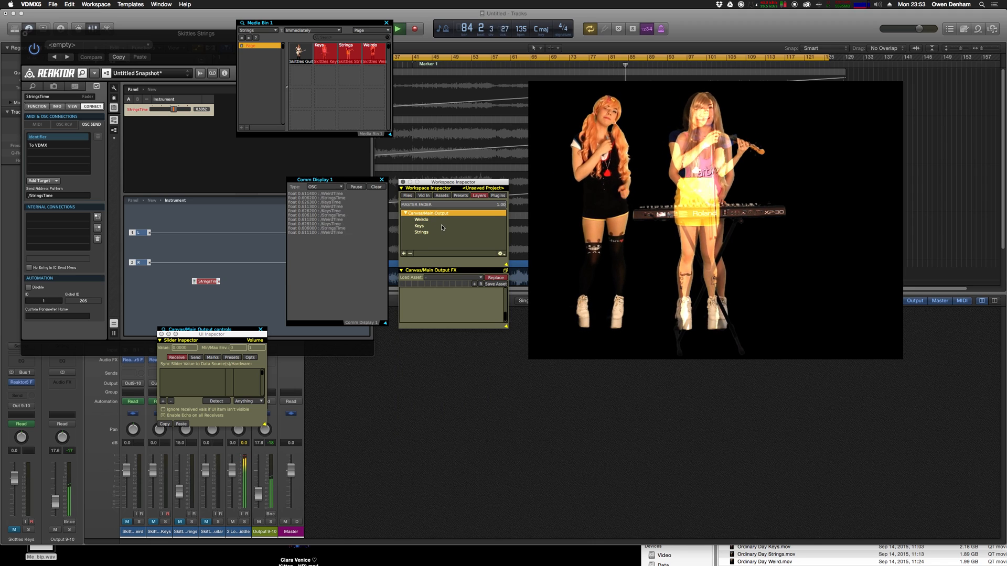
drag(318, 22, 341, 56)
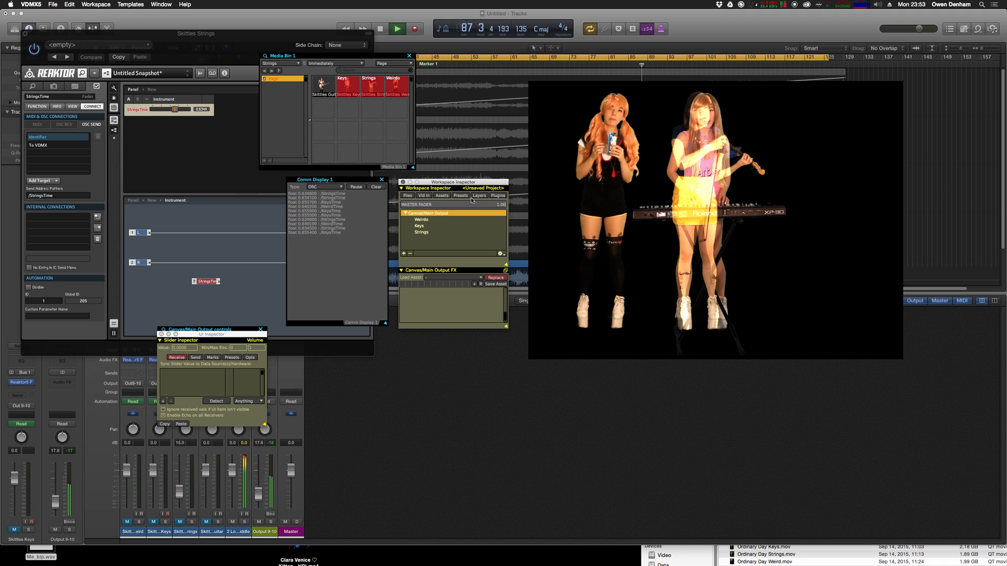
- Move the Strings layer beside the keyboard player by setting its X position to about 665
click(435, 225)
click(432, 232)
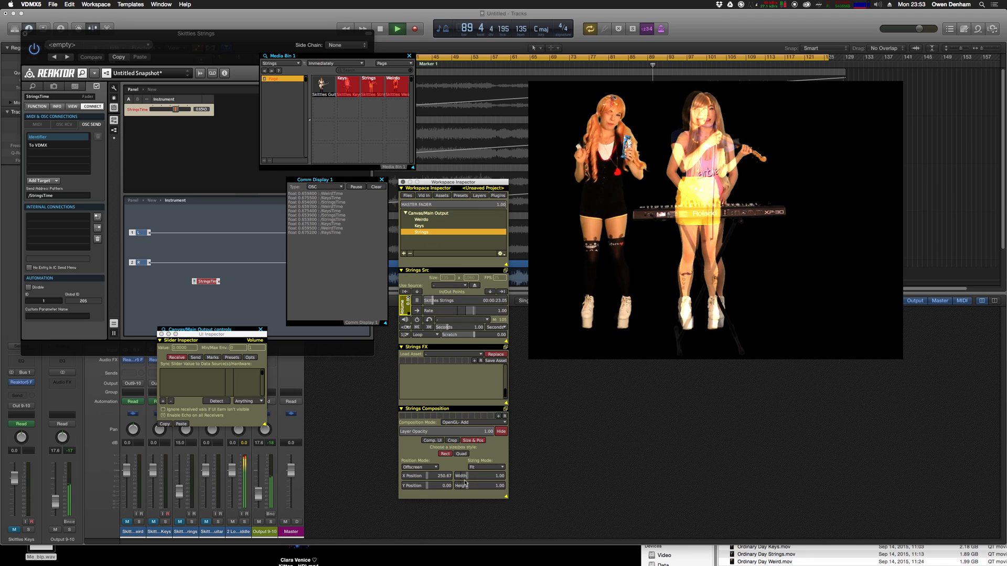
drag(429, 477, 439, 481)
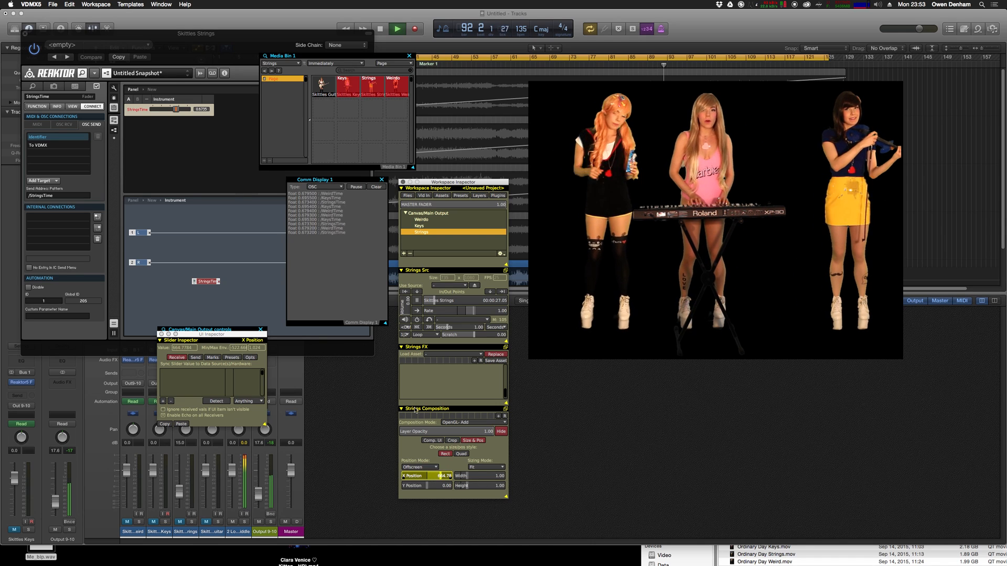
- Pause the Skittles Strings clip and make its playback time slider receive /OSC/StringsTime
click(417, 300)
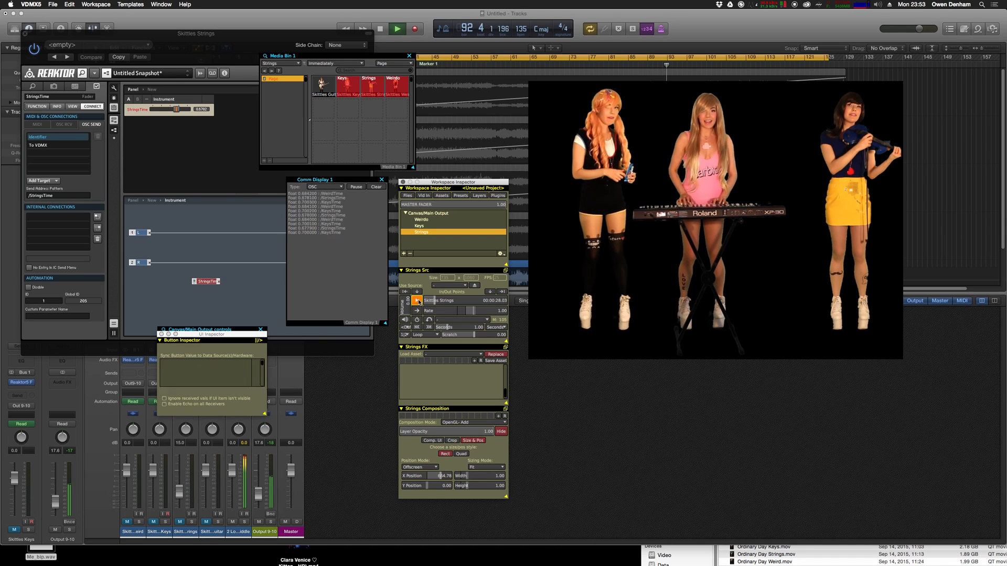
click(451, 300)
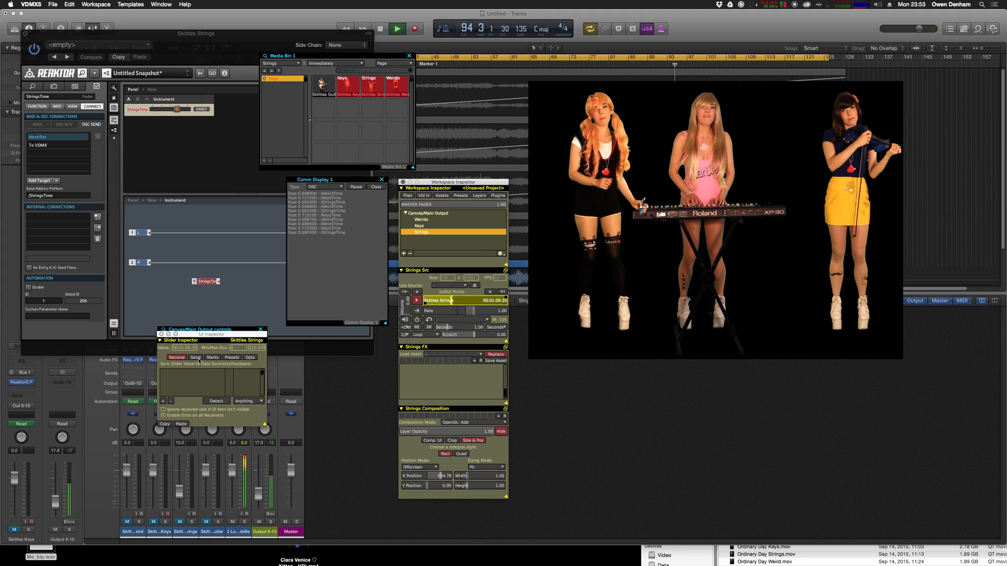
click(164, 400)
double_click(179, 372)
text(/O)
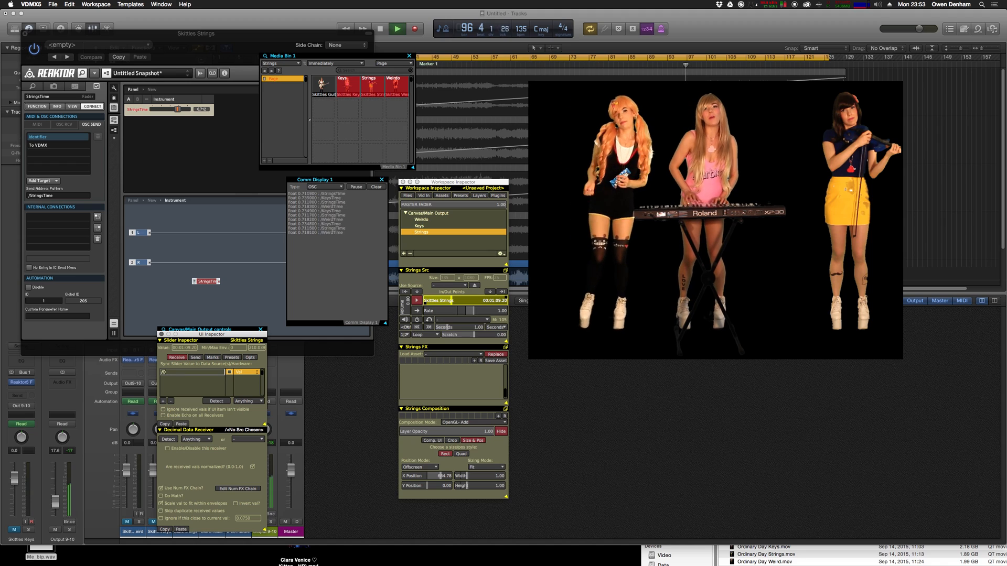
text(SC/StringsTime)
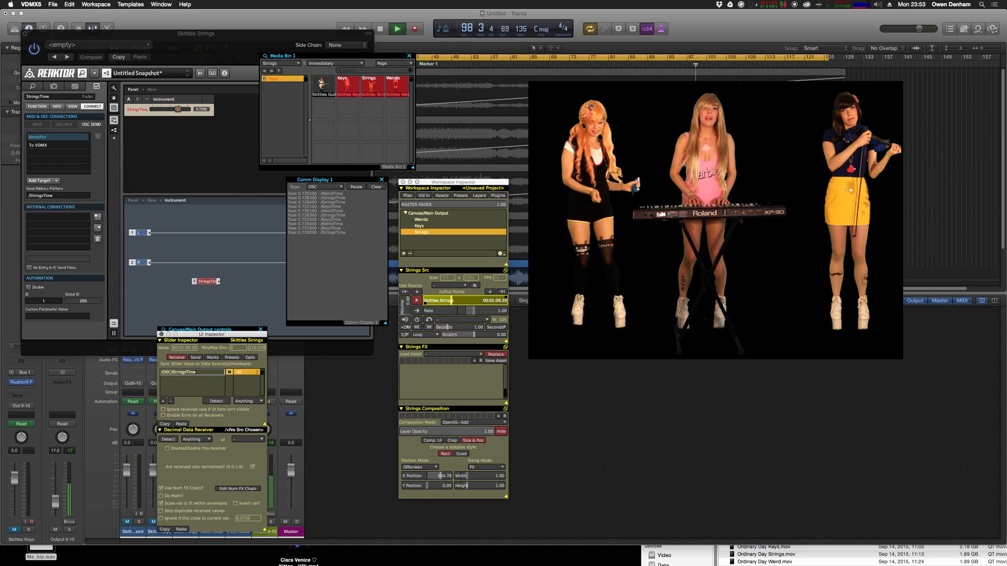
key(Return)
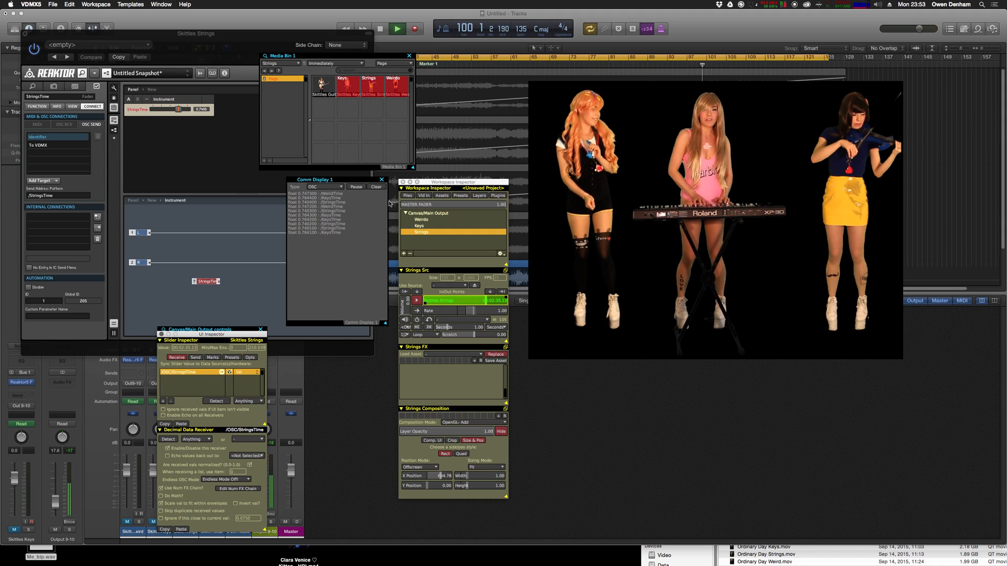
- Switch to Logic Pro X, copy the Skittles Strings channel's Reaktor5 FX onto Skittles Guitar and restart the song
click(425, 14)
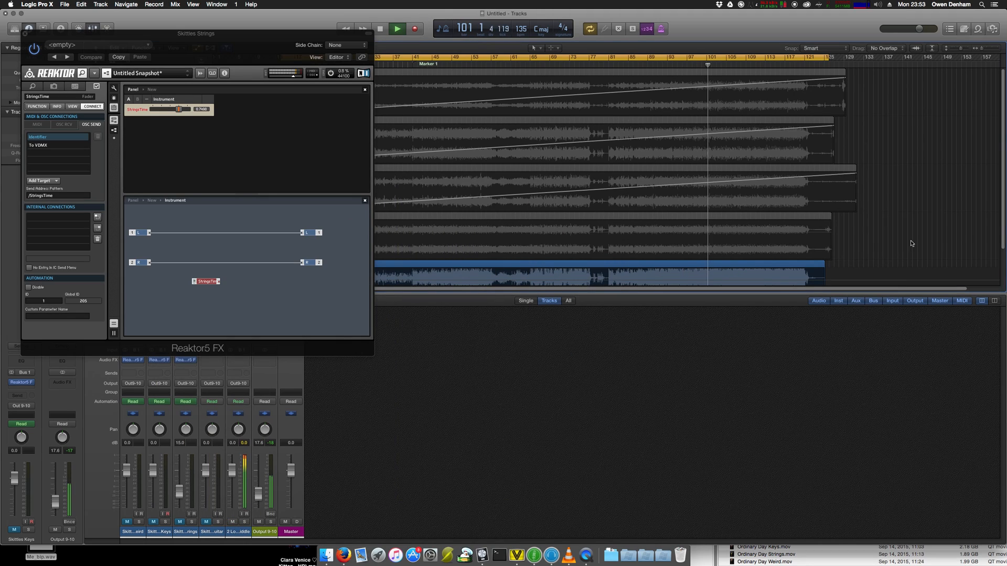
click(24, 34)
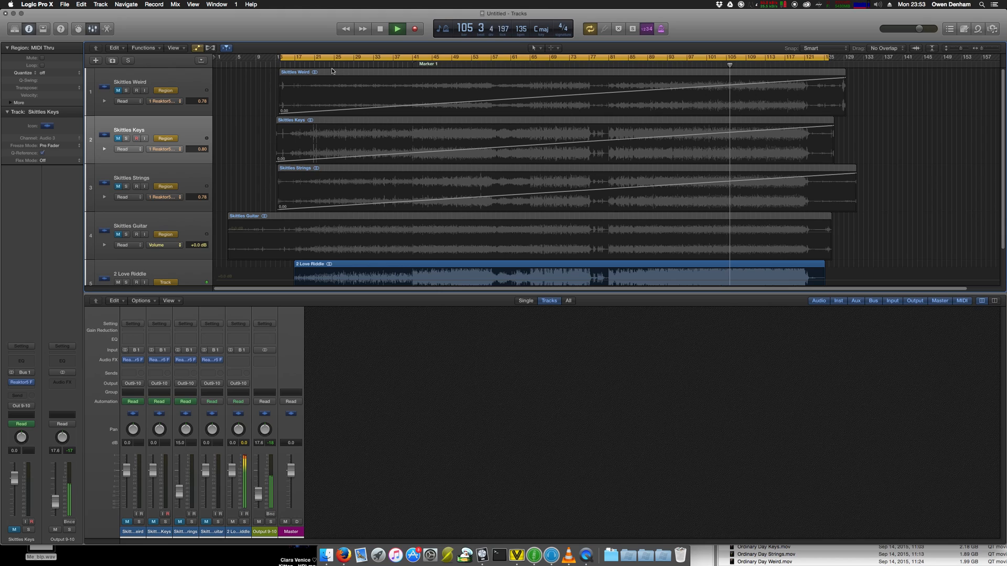
key(space)
key(space)
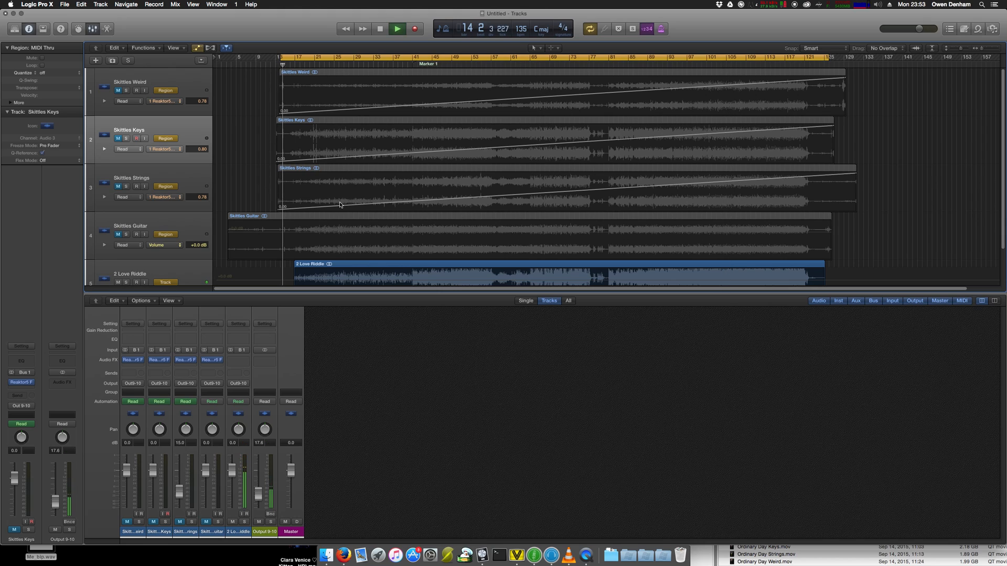
- Open the Reaktor5 FX on Skittles Guitar and save its ensemble as Guitar in the youtube folder
click(212, 360)
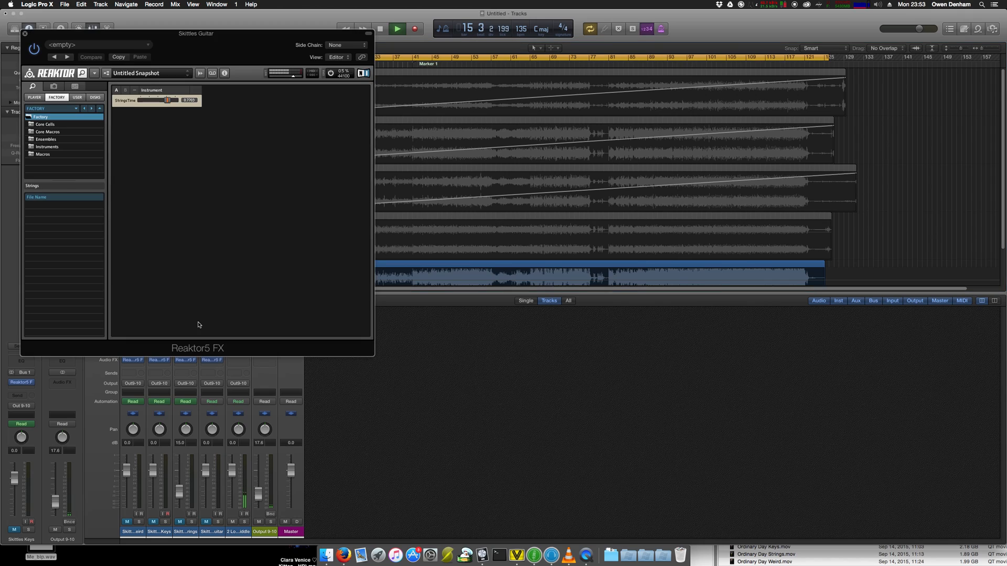
click(116, 102)
click(94, 73)
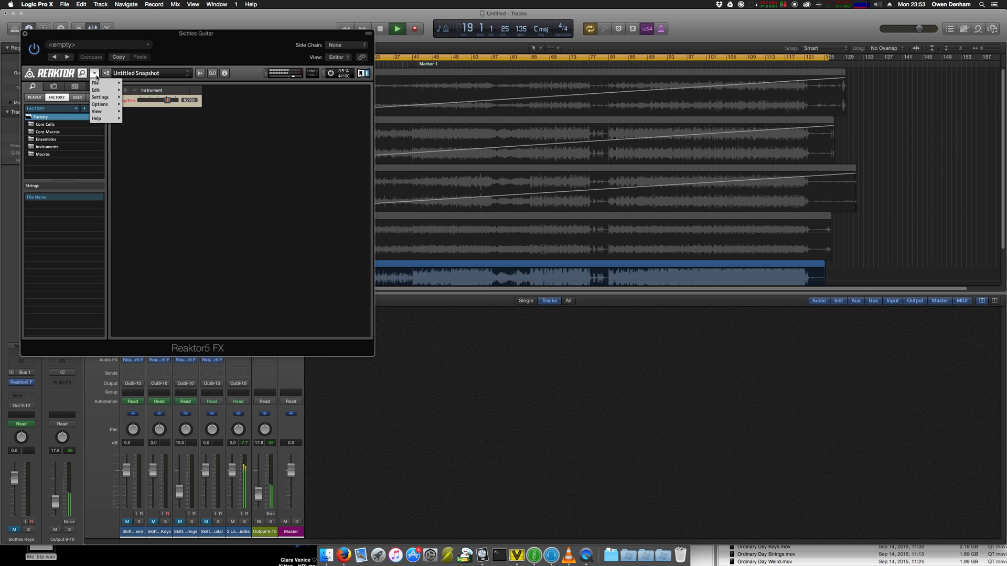
mouse_move(97, 83)
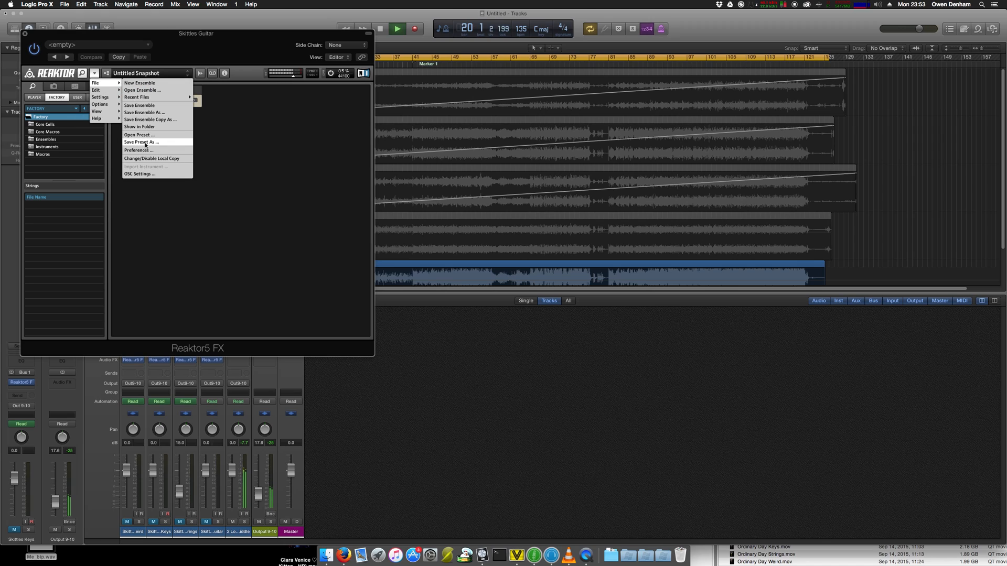
click(142, 113)
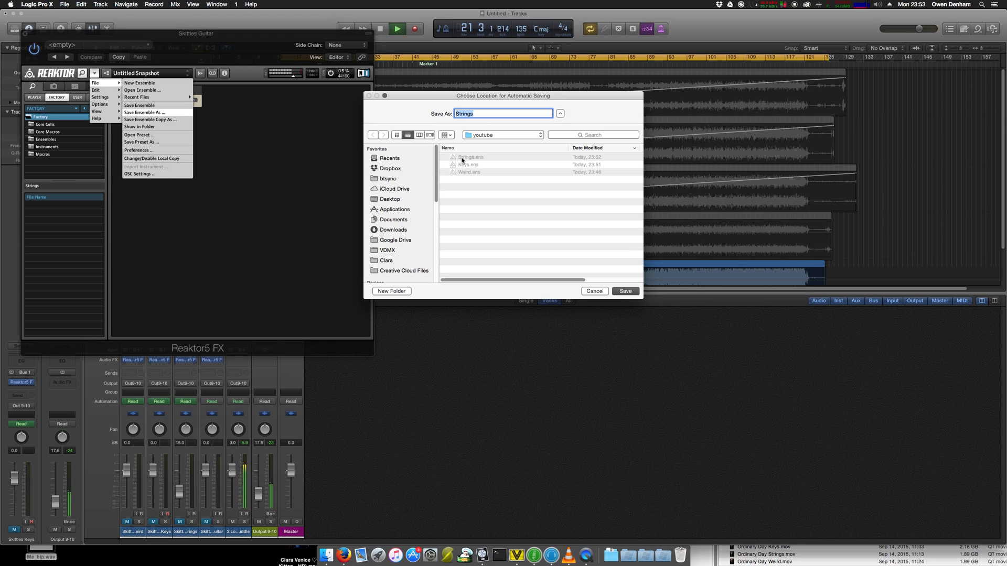
text(Guitar)
key(Return)
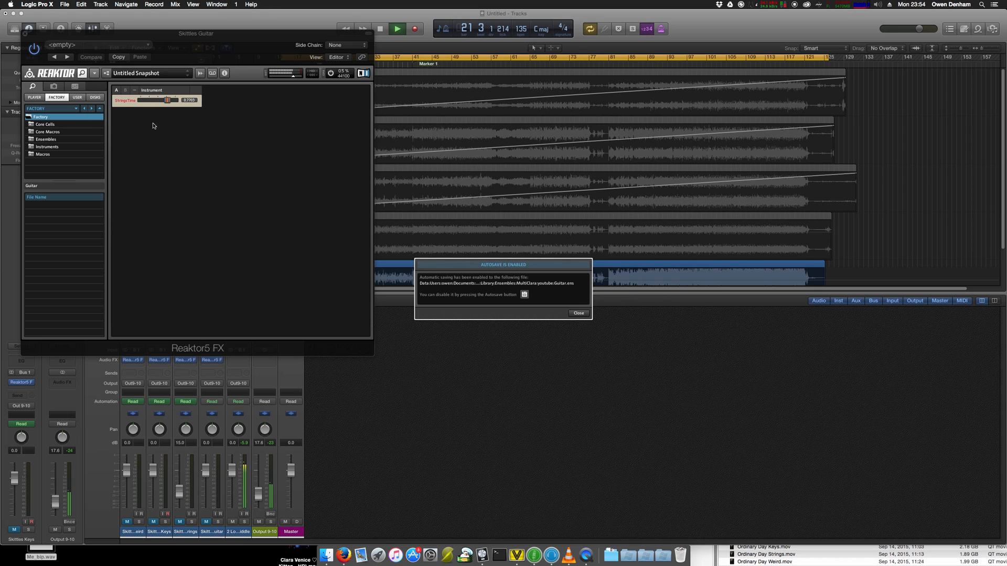
- Dismiss the autosave notice and rename the StringsTime fader in the Guitar ensemble to GuitarTime
click(577, 313)
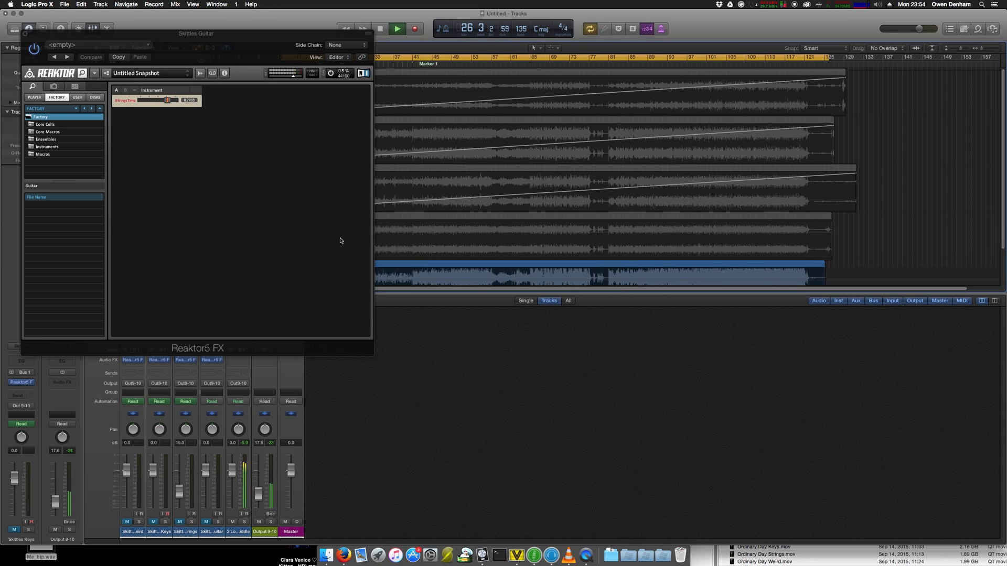
click(183, 143)
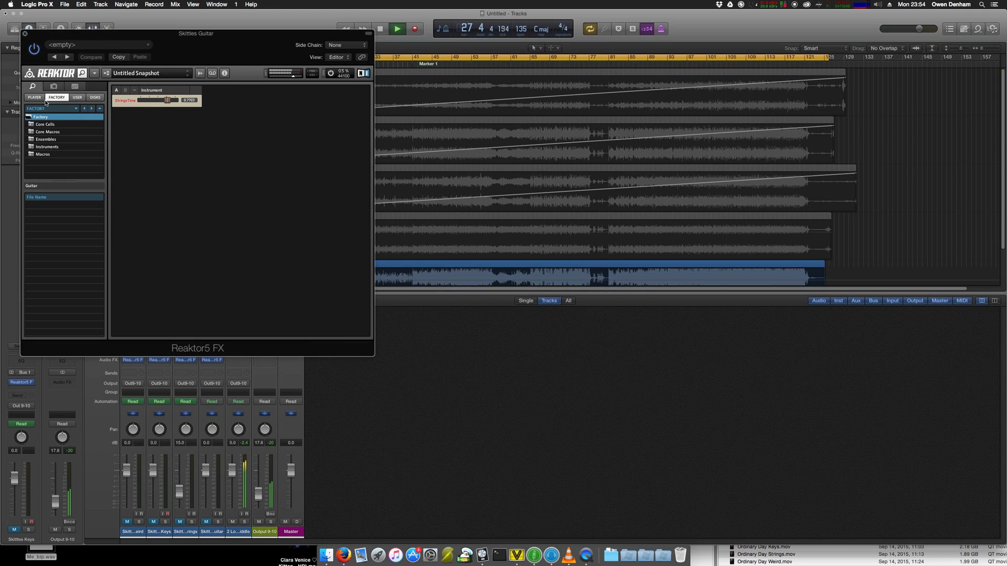
click(75, 87)
click(130, 99)
click(106, 72)
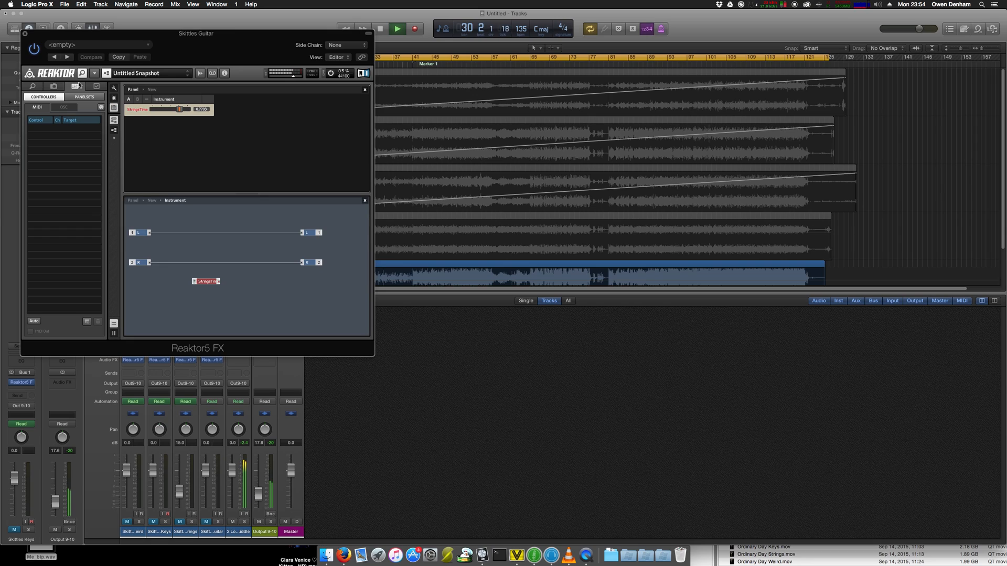
click(77, 88)
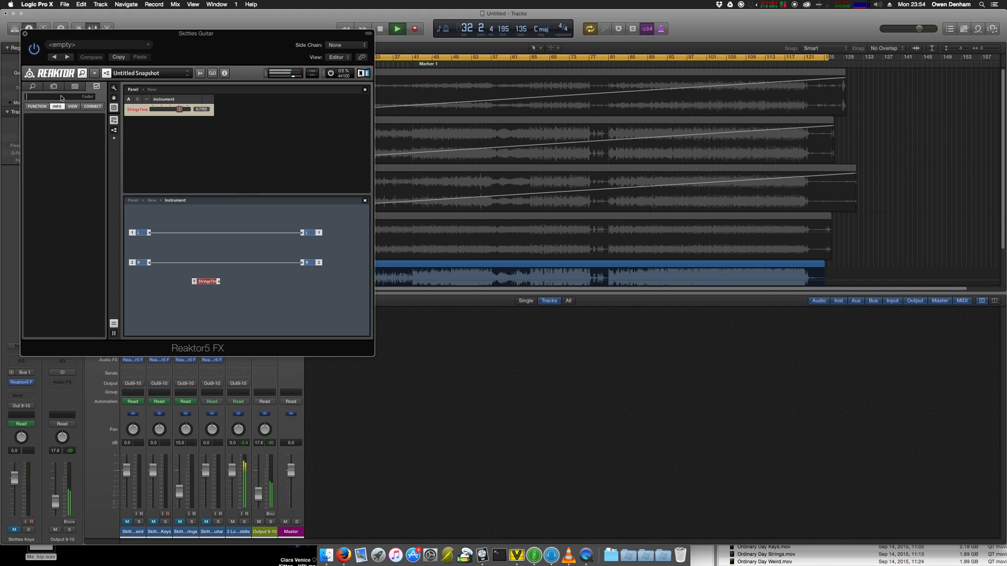
click(61, 97)
text(GuitarTime)
key(Return)
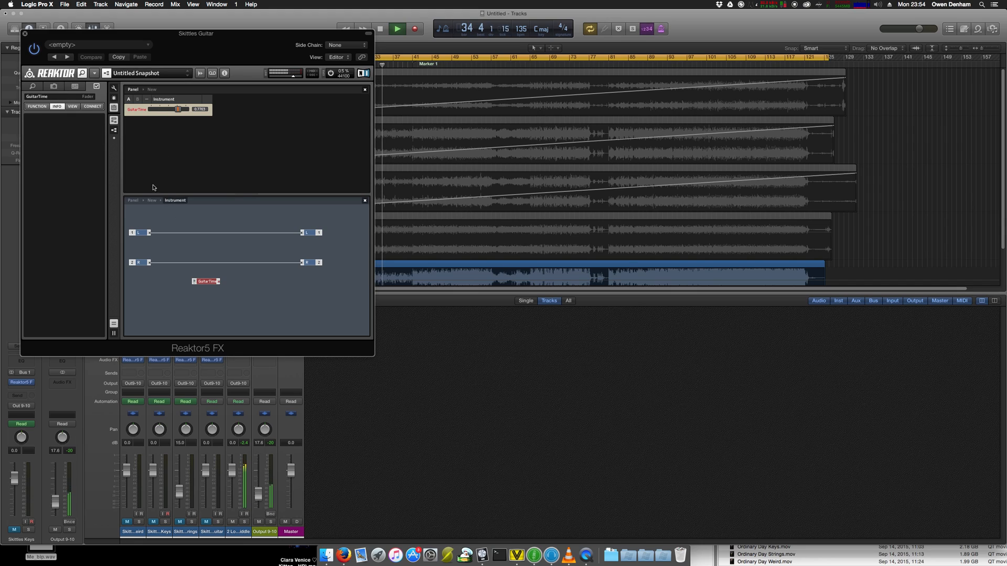
- Change the GuitarTime fader's OSC send address pattern to /GuitarTime
click(96, 107)
click(89, 125)
drag(54, 196, 29, 196)
key(BackSpace)
text(GuitarTime)
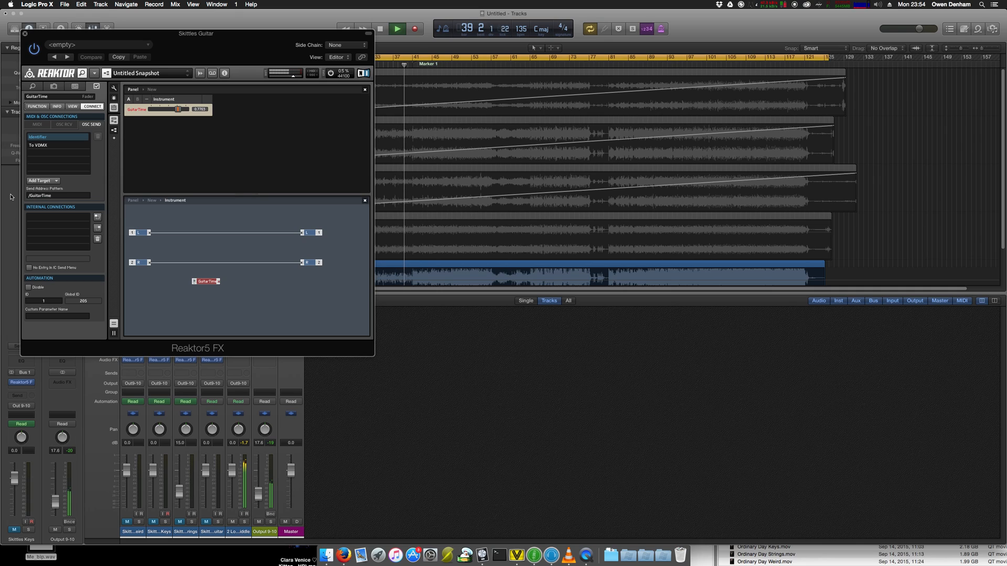
- Set the Guitar ensemble's OSC receive port to 10004, recheck the OSC settings and close the Reaktor5 FX window
click(93, 73)
mouse_move(96, 83)
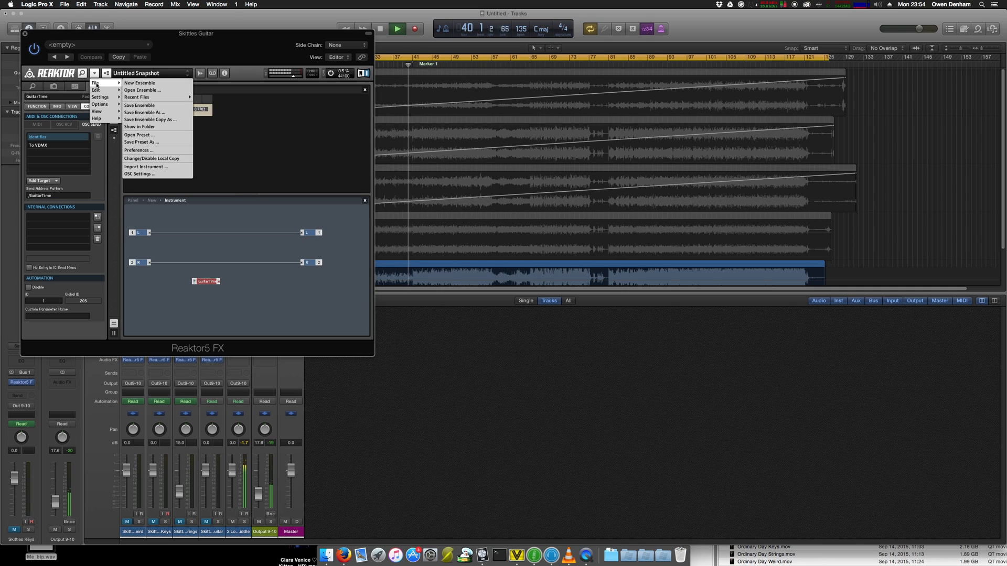
click(139, 173)
double_click(130, 193)
key(BackSpace)
text(10004)
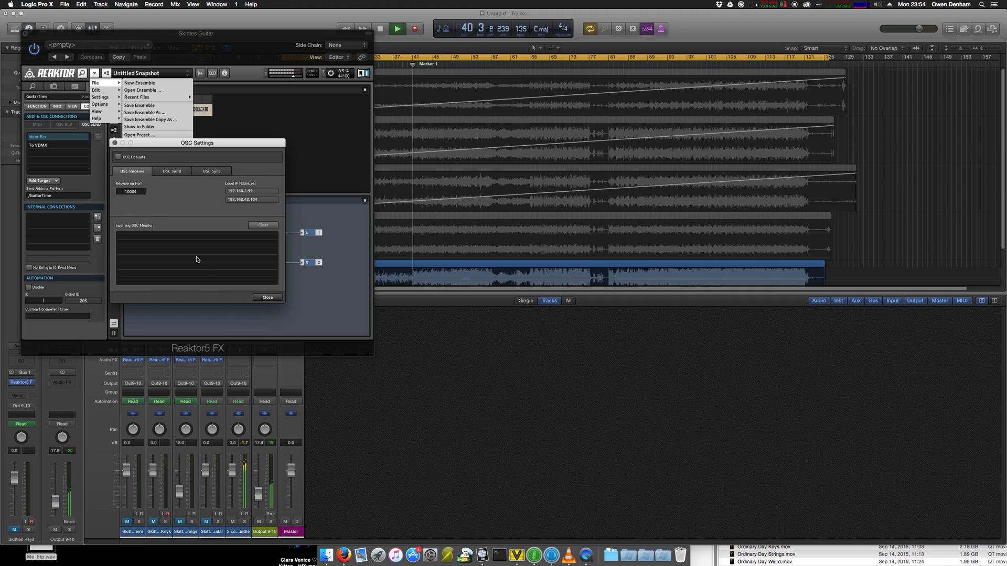
click(267, 298)
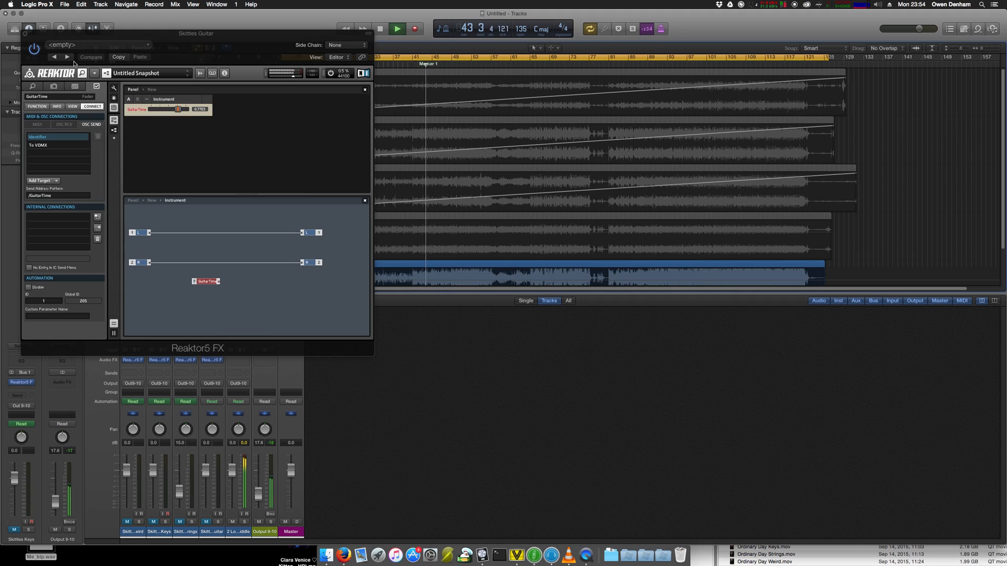
click(94, 73)
mouse_move(97, 83)
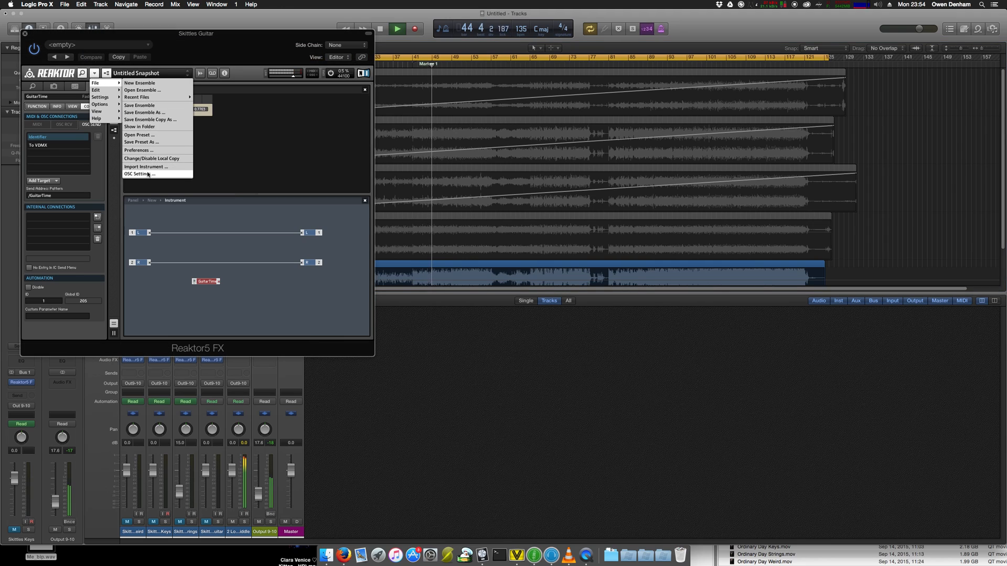
click(148, 174)
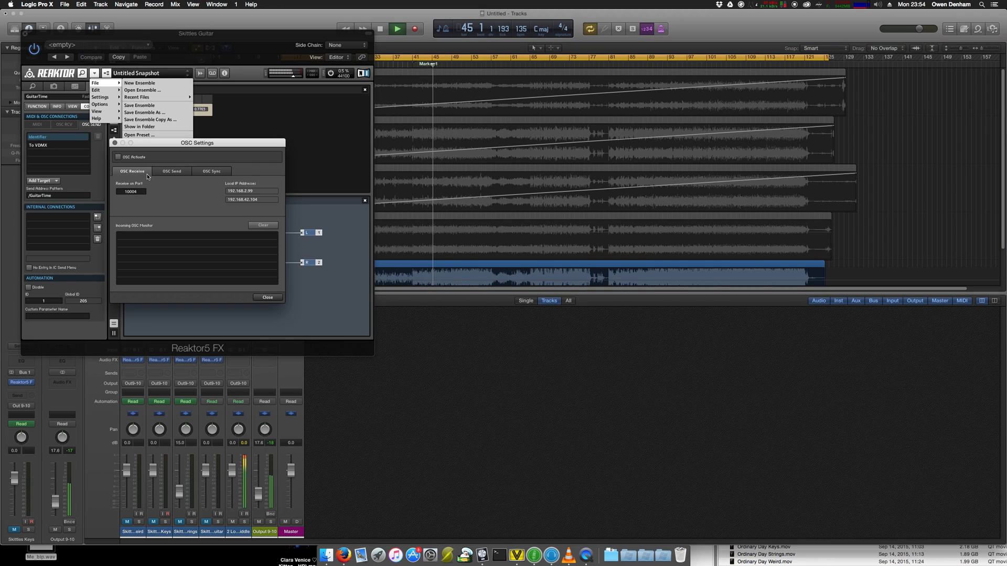
click(115, 142)
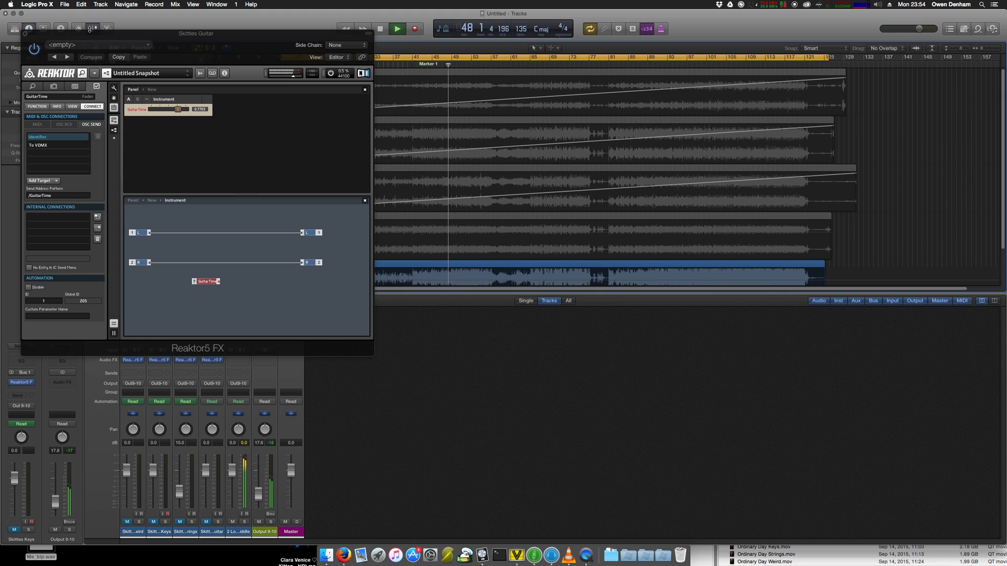
key(super+w)
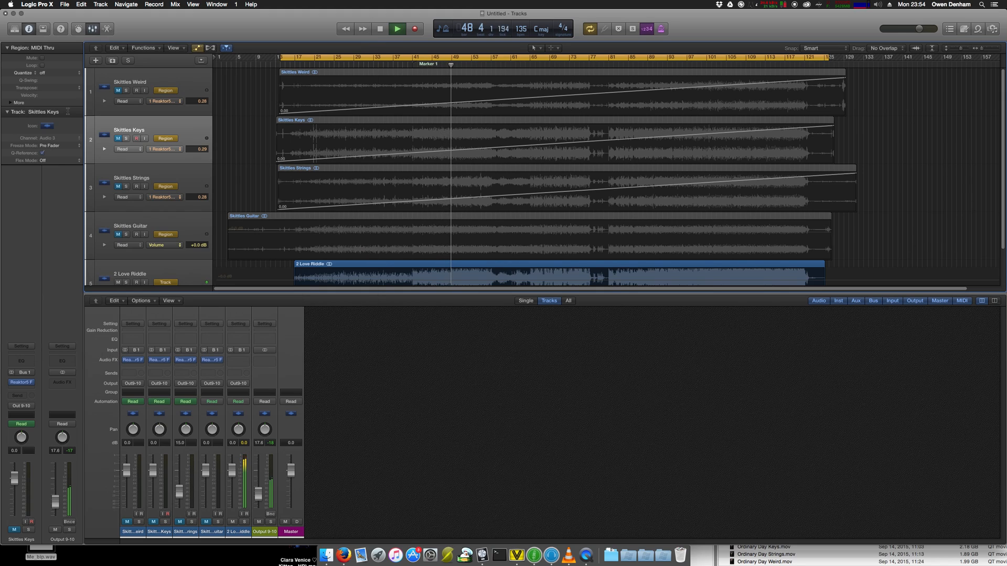
- Show the Reaktor5 fader automation on Skittles Guitar and draw a line rising from about 0.01 at the region's start to its end
click(158, 245)
mouse_move(168, 226)
click(215, 227)
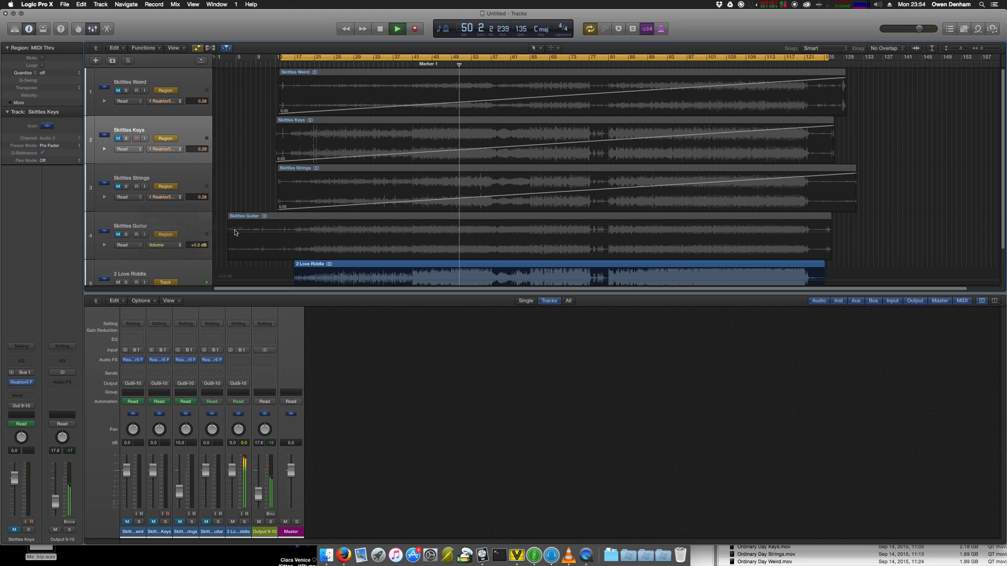
click(243, 257)
click(822, 229)
drag(822, 229, 832, 222)
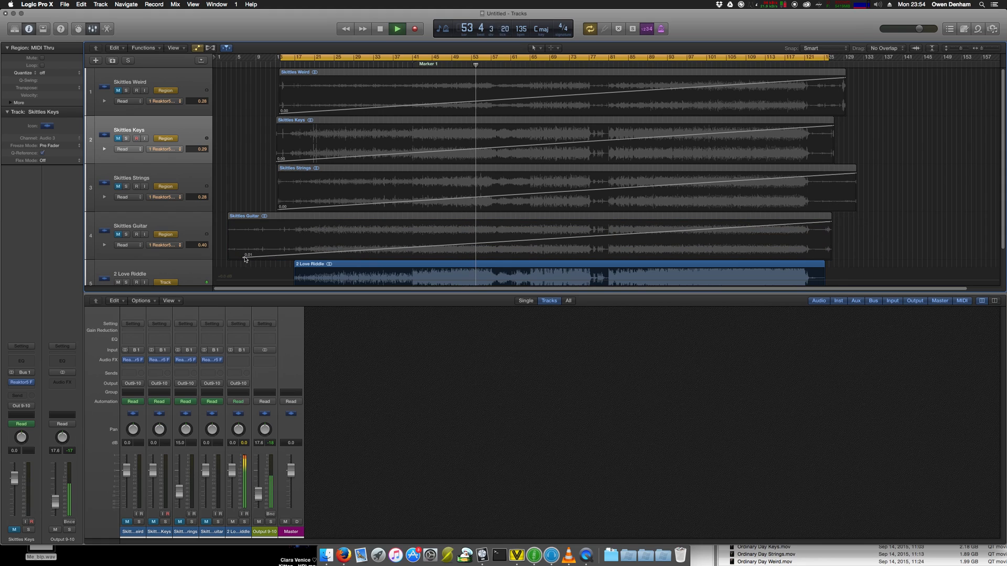
drag(243, 257, 213, 267)
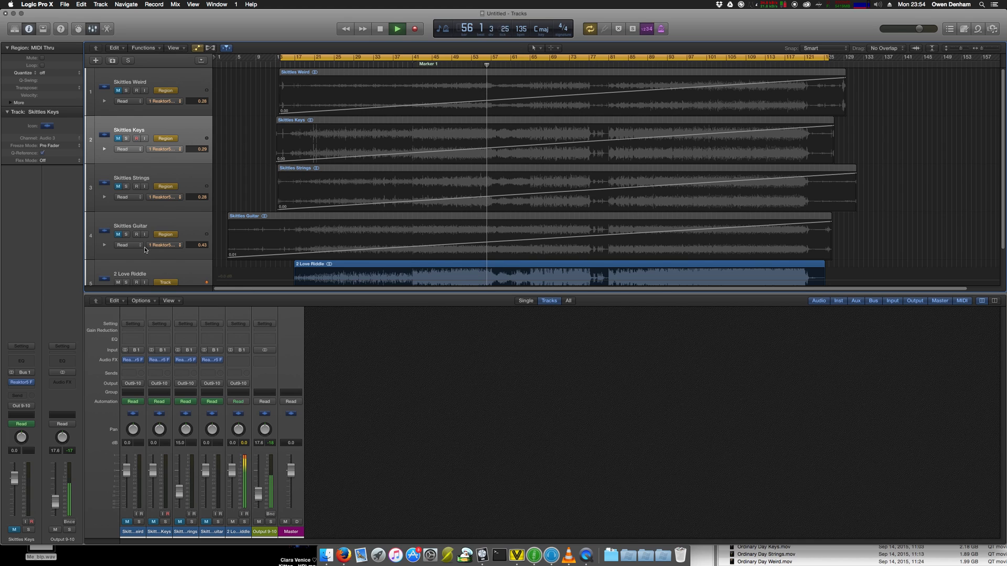
- Switch to VDMX and add a layer named Guitar to the Canvas/Main Output
key(super+Tab)
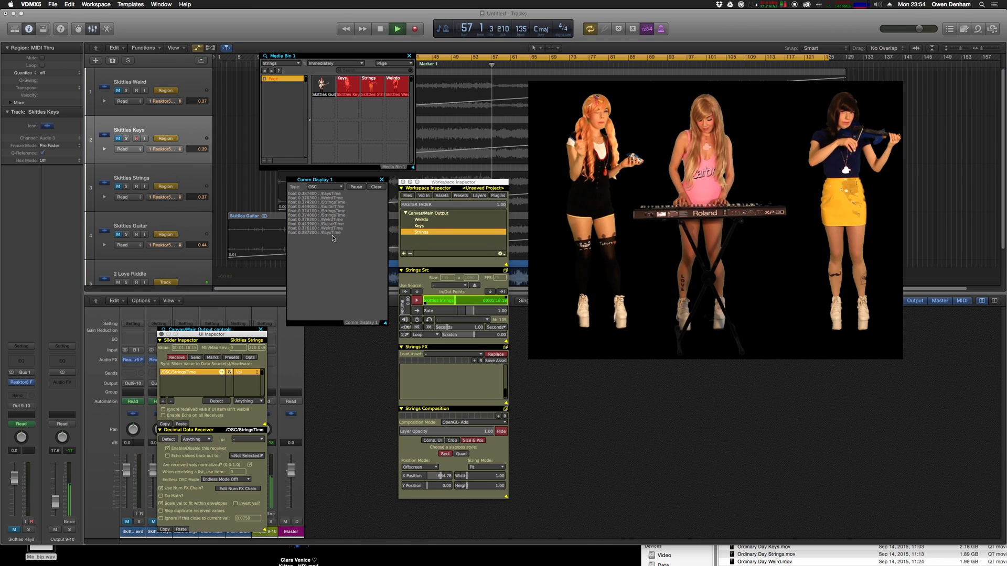
click(404, 253)
text(Guitar)
key(Return)
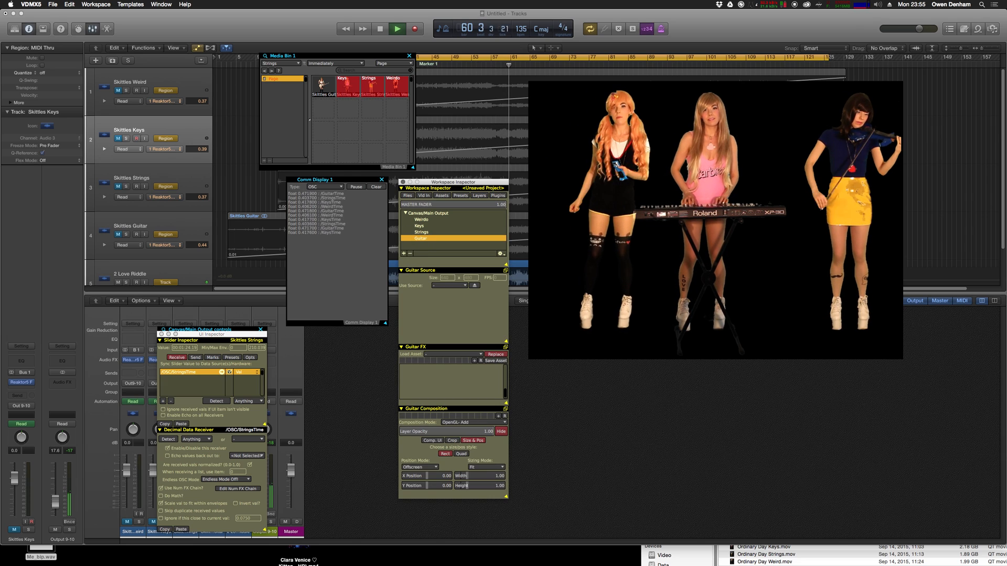
- Load the Skittles Guitar clip from the media bin into the Guitar layer and mute its volume
click(286, 65)
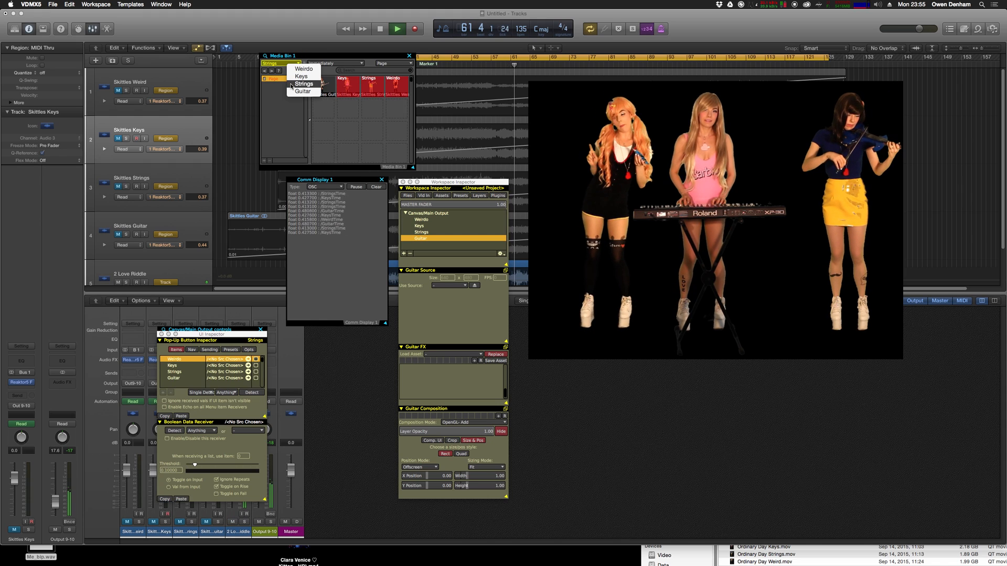
click(293, 95)
click(324, 91)
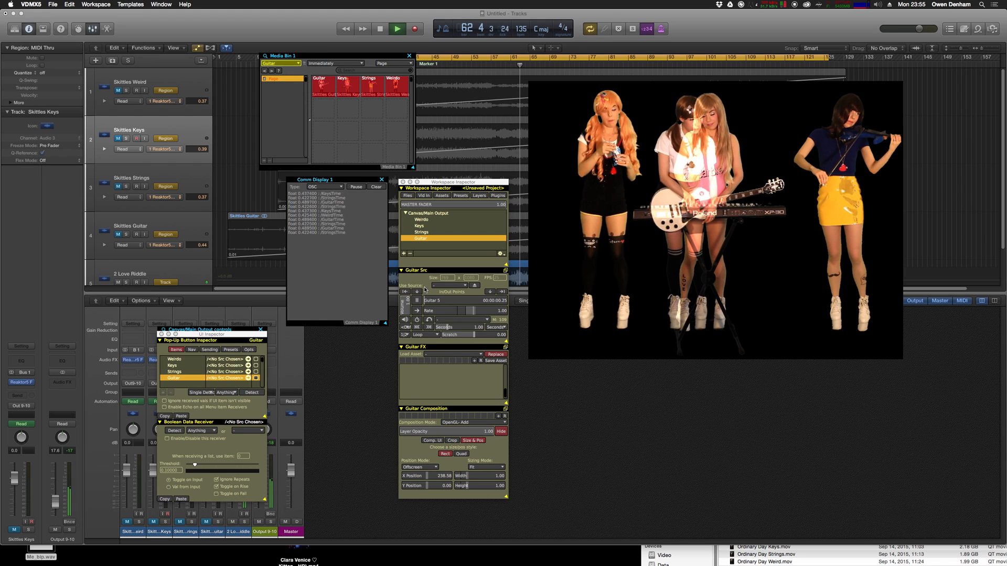
drag(405, 305, 406, 317)
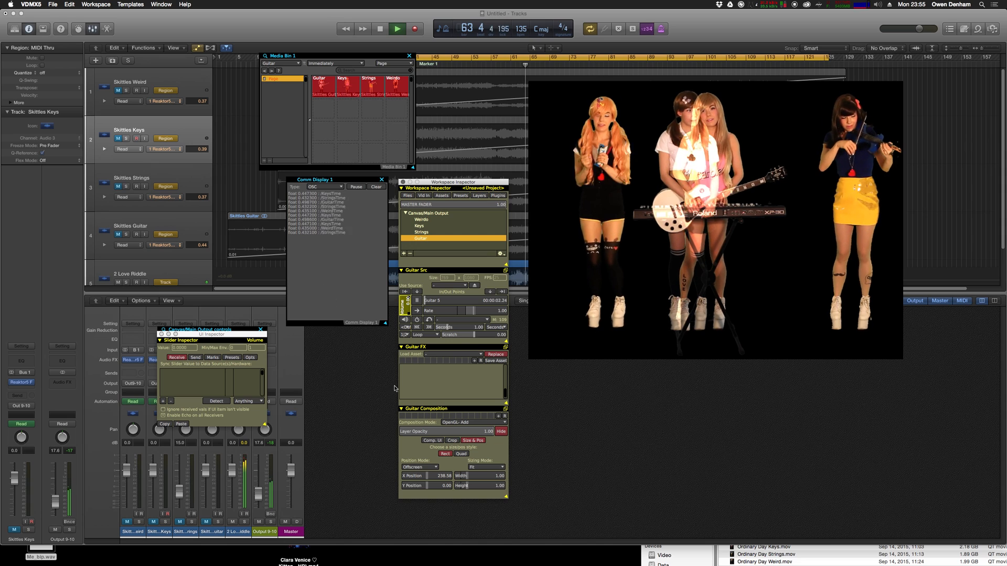
- Move the Guitar layer to an X position of about 527 and set its composition mode to OpenGL-Over
click(427, 477)
drag(427, 478, 436, 478)
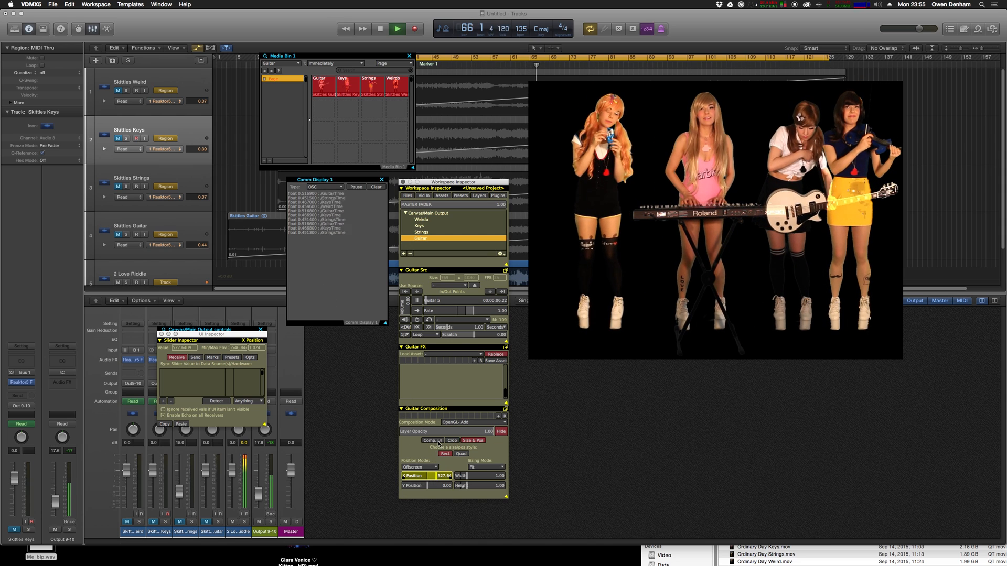
click(472, 422)
click(463, 437)
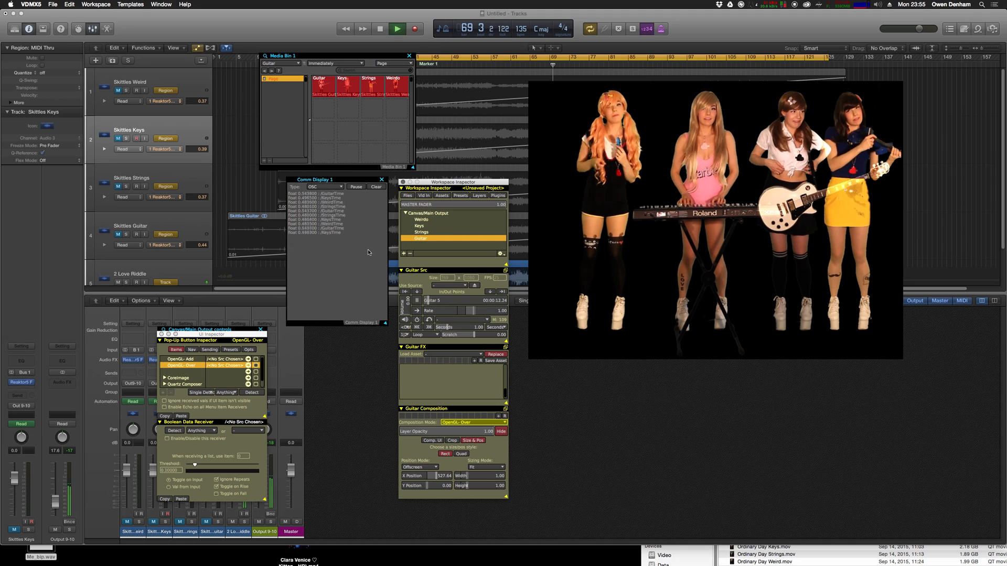
- Make the Guitar clip's playback time slider receive /OSC/GuitarTime and pause the clip
click(440, 301)
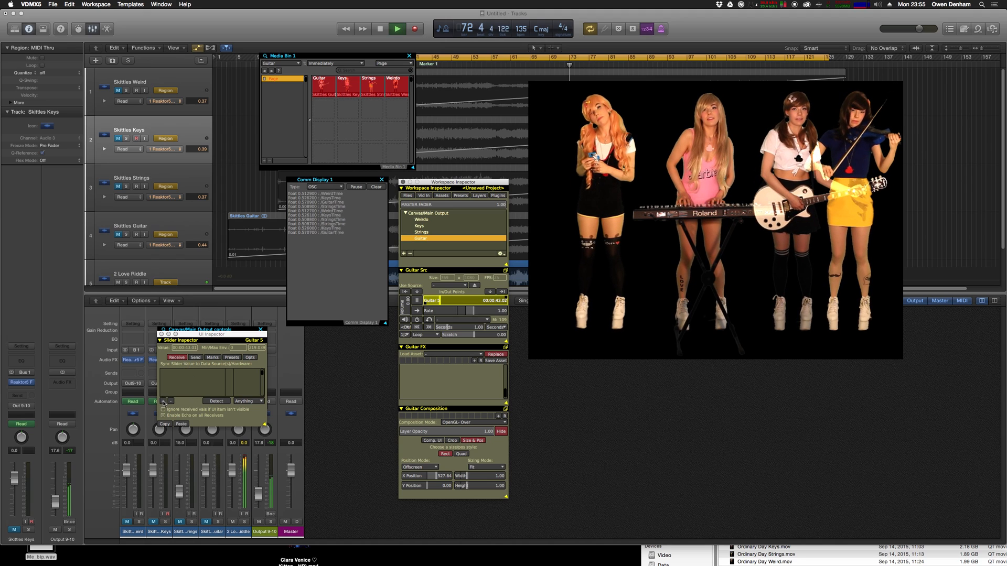
click(163, 403)
click(166, 373)
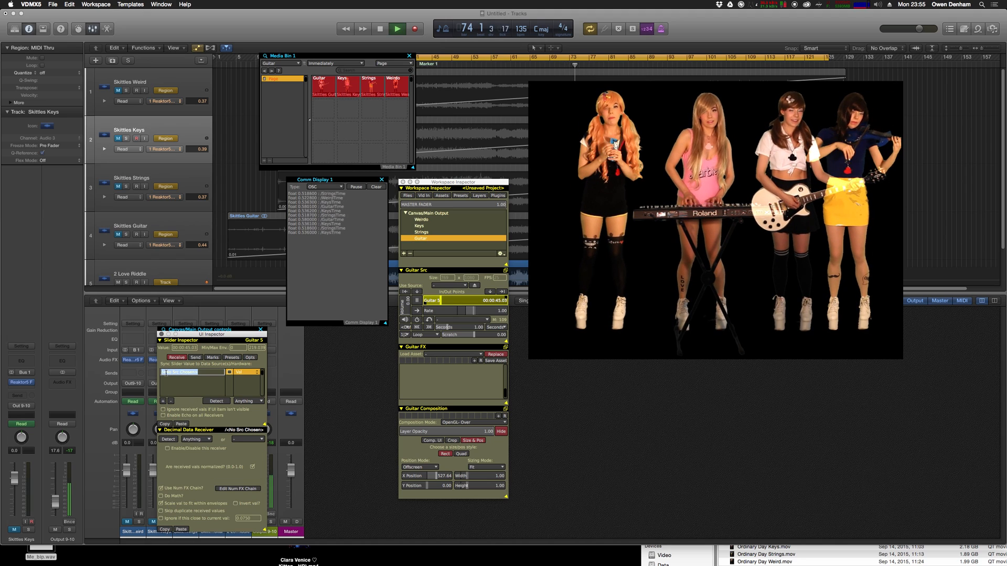
text(/OSC/Guitar)
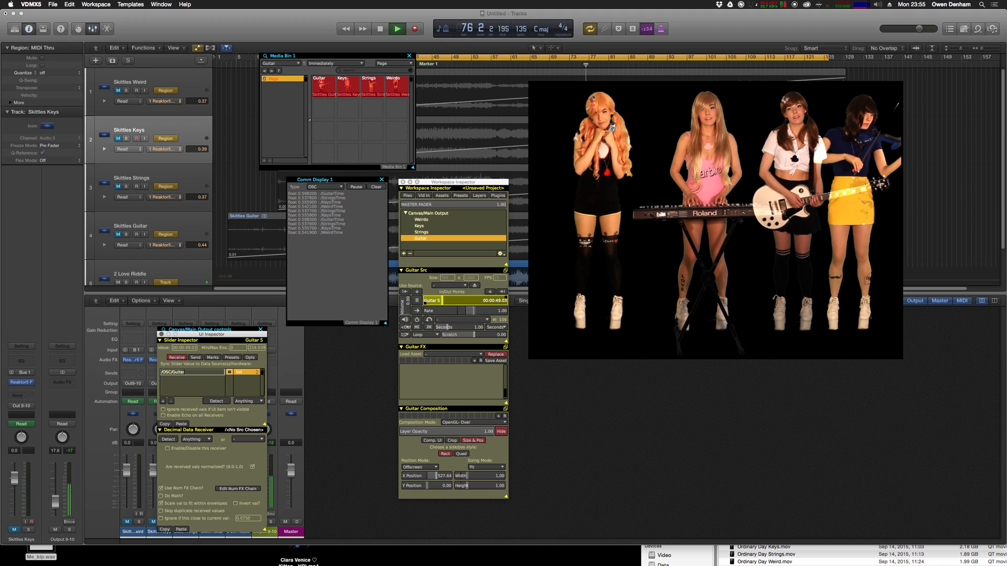
text(Time)
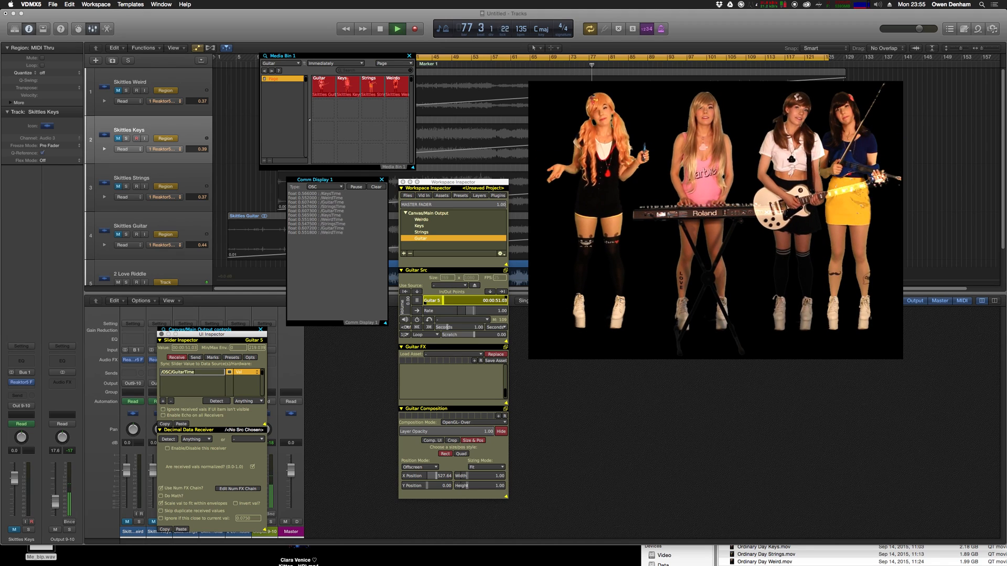
key(Return)
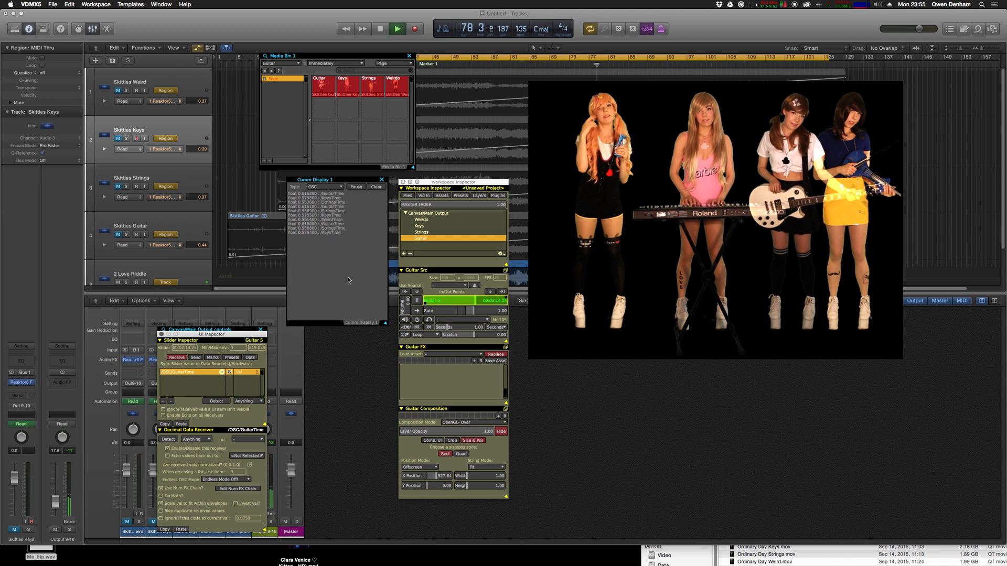
click(417, 301)
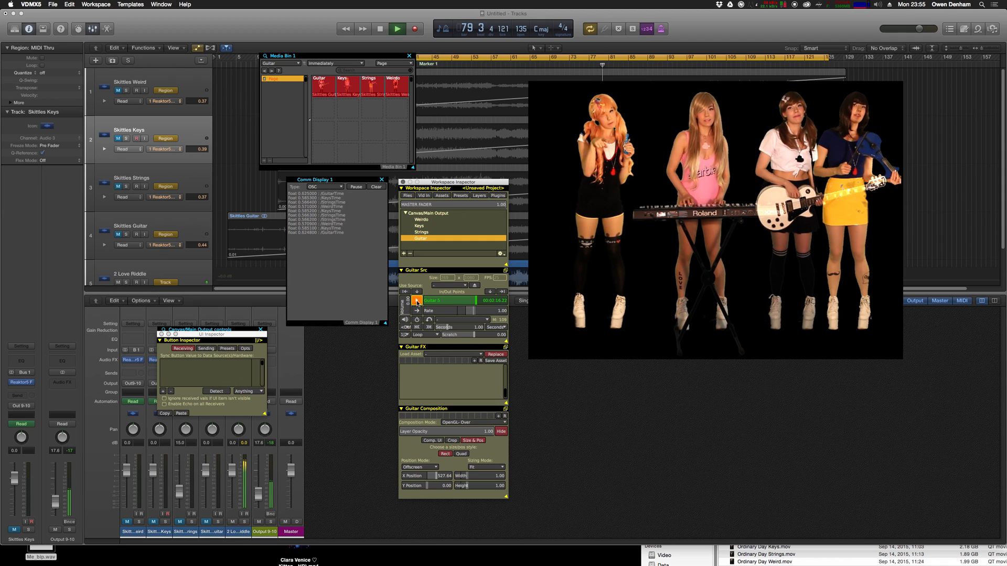
- Switch to Logic Pro X, lower the Output 9-10 channel to about -26.5 dB and return to VDMX
click(589, 424)
drag(254, 499, 259, 505)
click(516, 555)
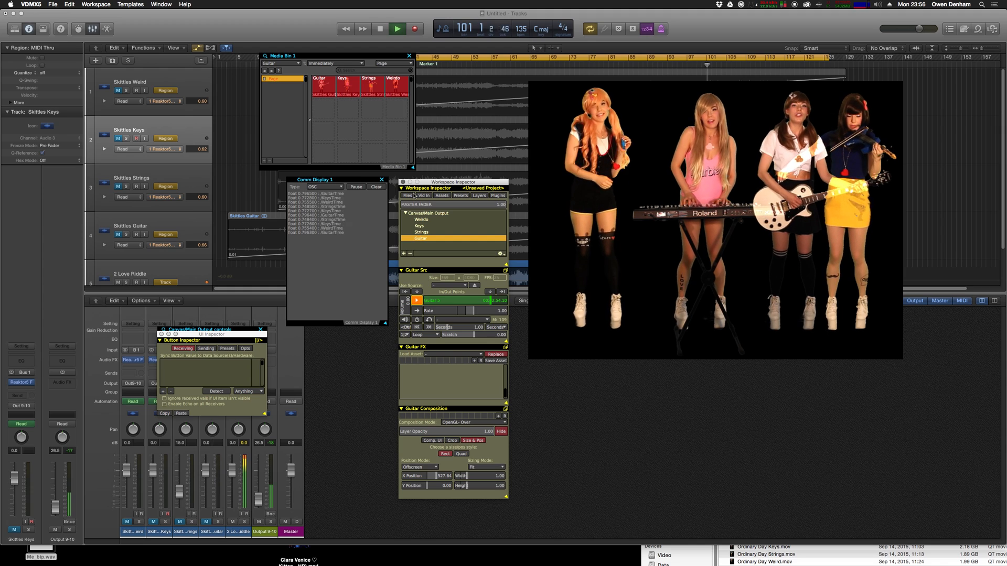
- Stop the song in Logic Pro X and check the four video layers in VDMX
click(575, 18)
key(space)
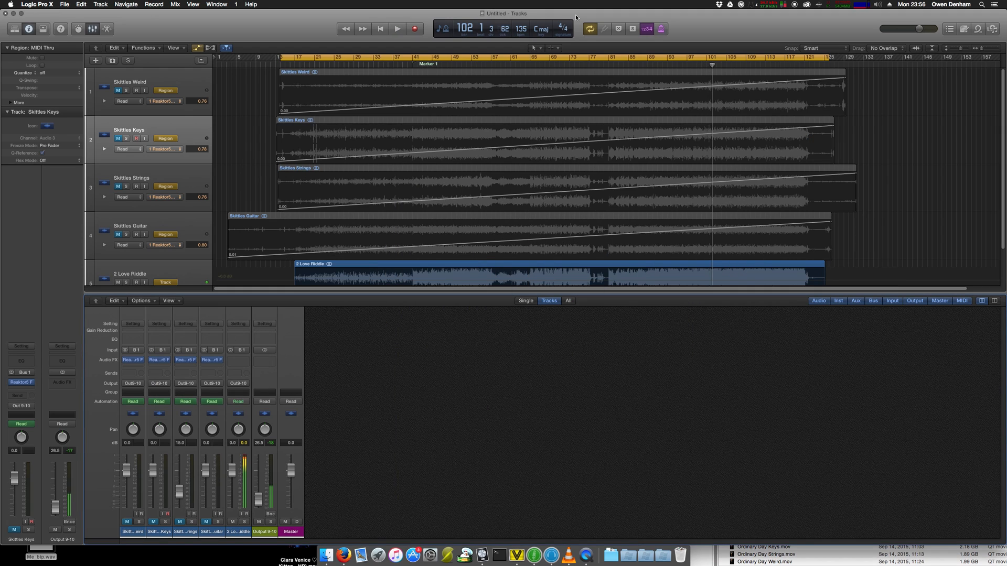
key(super+Tab)
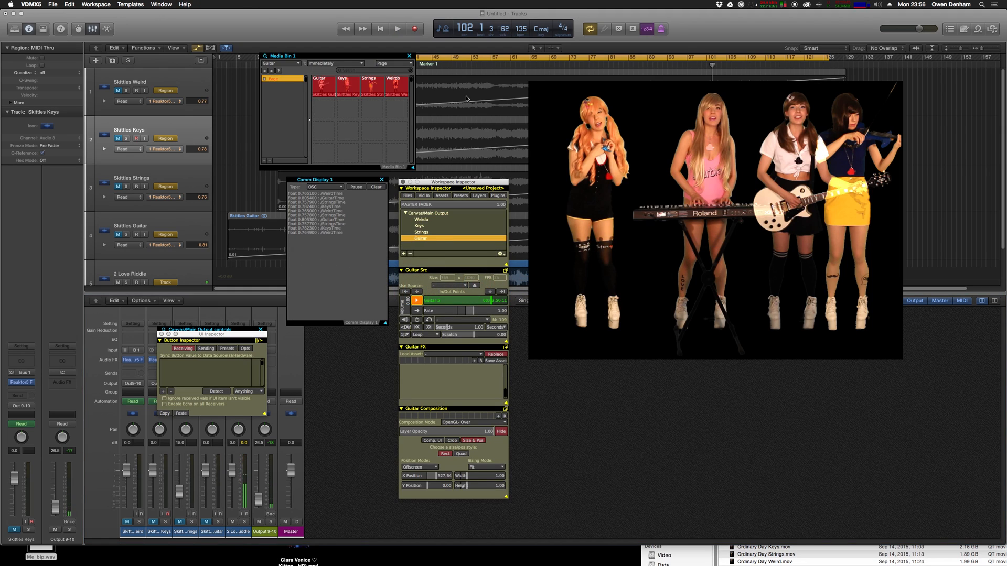
key(super+Tab)
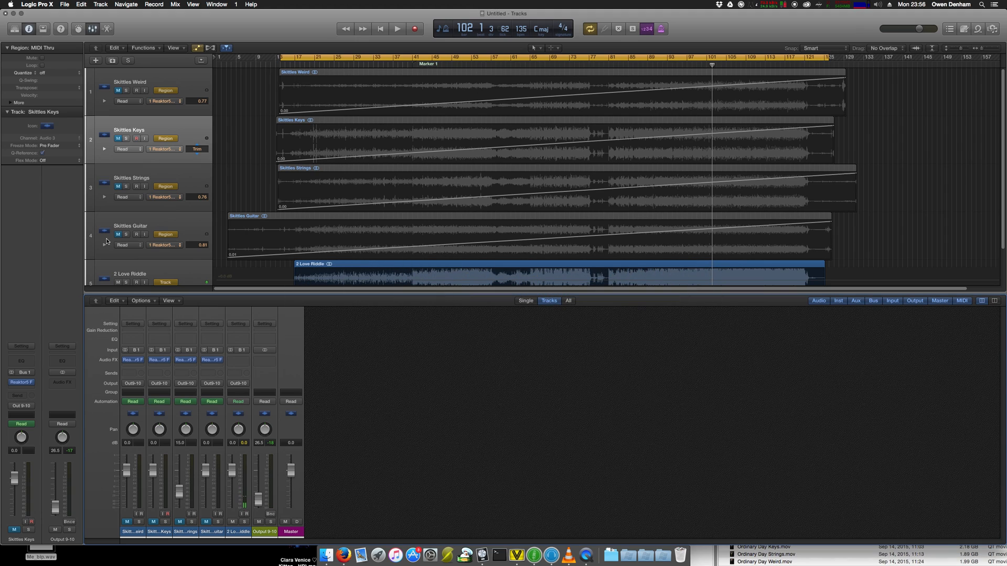
- Solo the Skittles Guitar track and play it from about bar 79 with cycle mode off
click(126, 235)
drag(711, 64, 603, 63)
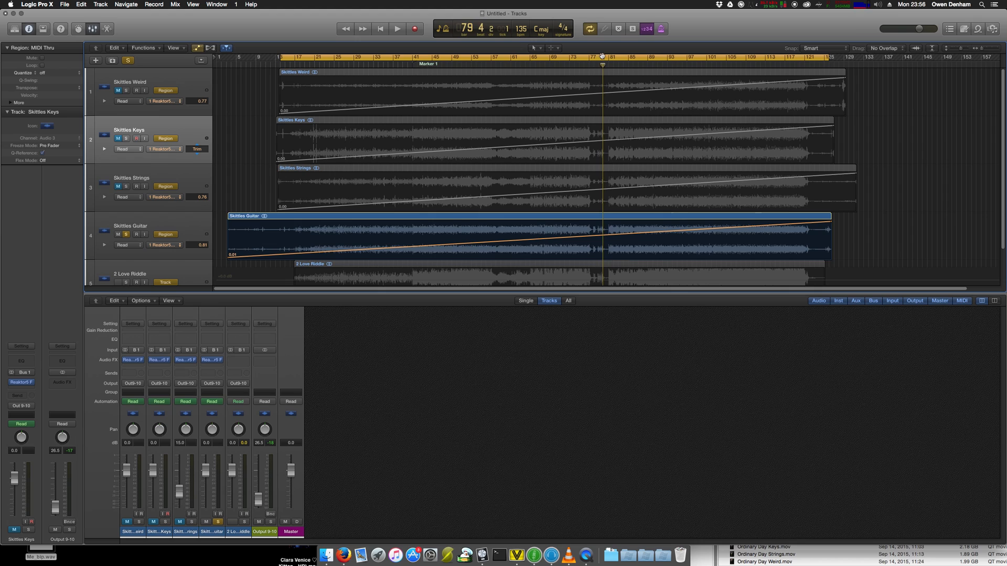
key(c)
key(space)
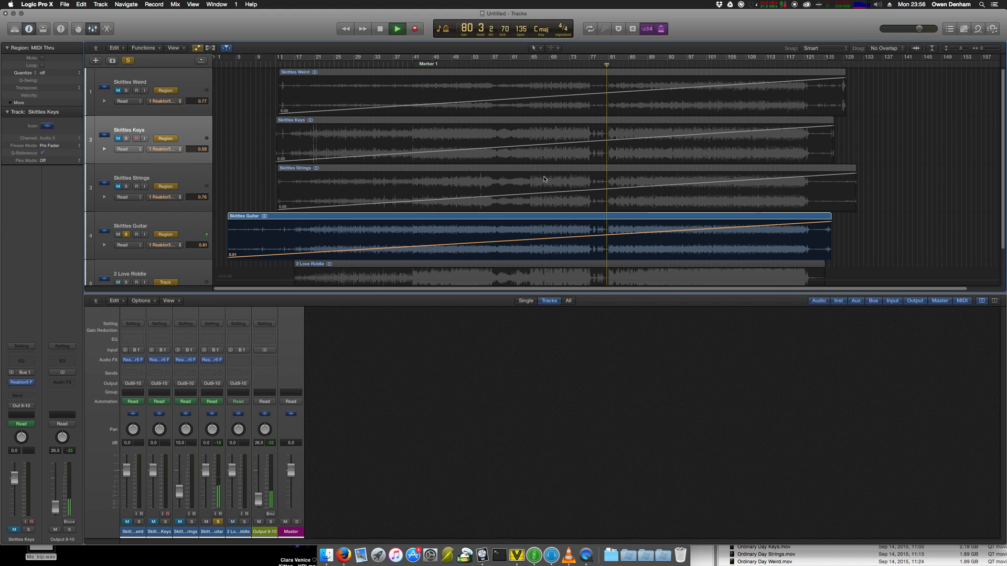
- Examine the waveforms and time automation of the Skittles tracks around bars 77 to 85 and stop playback
key(super+Right)
key(super+Right)
key(super+Right)
key(super+Right)
key(super+Right)
key(super+Right)
key(super+Right)
key(super+Right)
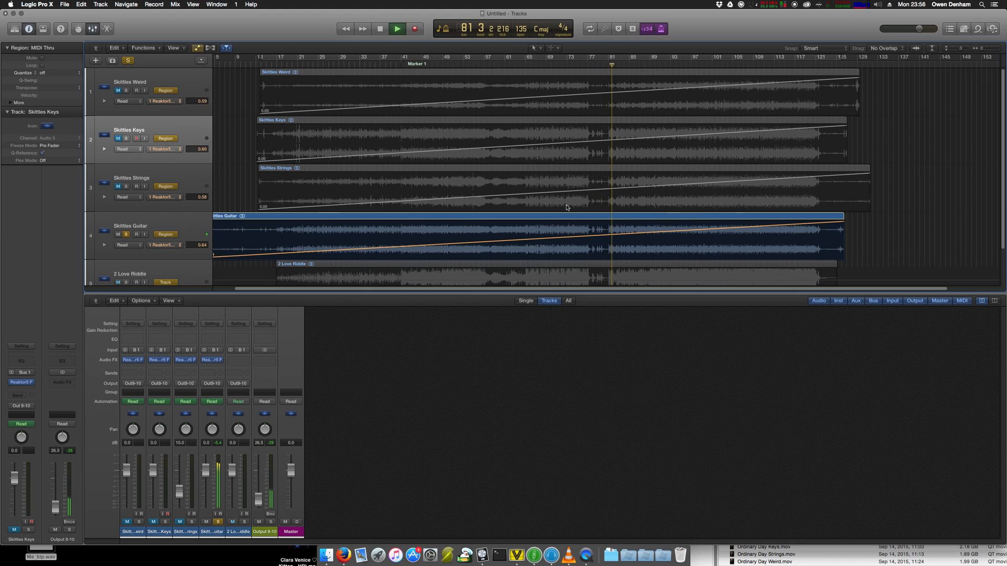
key(super+Down)
key(super+Down)
key(super+Down)
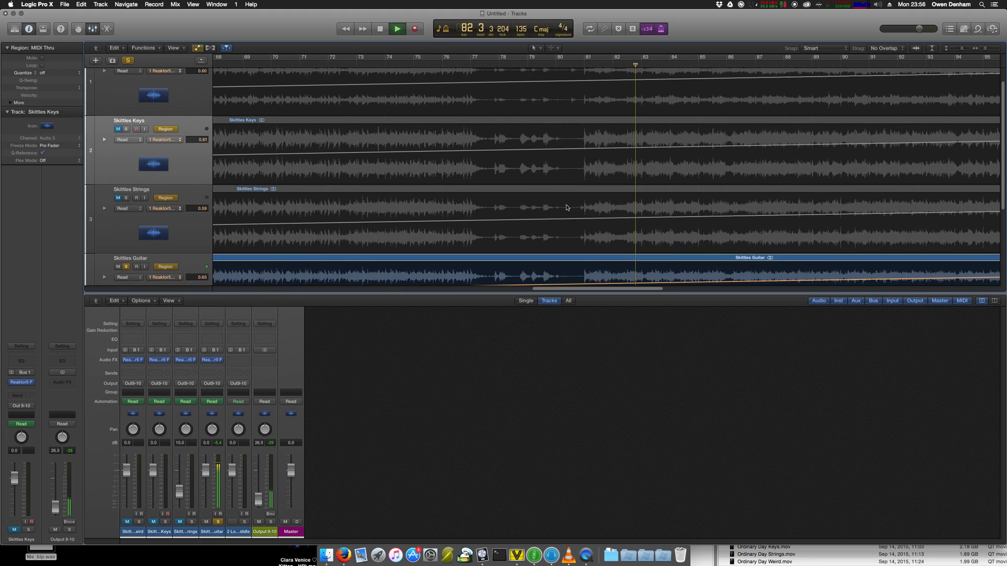
key(super+Up)
key(super+Up)
key(super+Up)
key(super+Up)
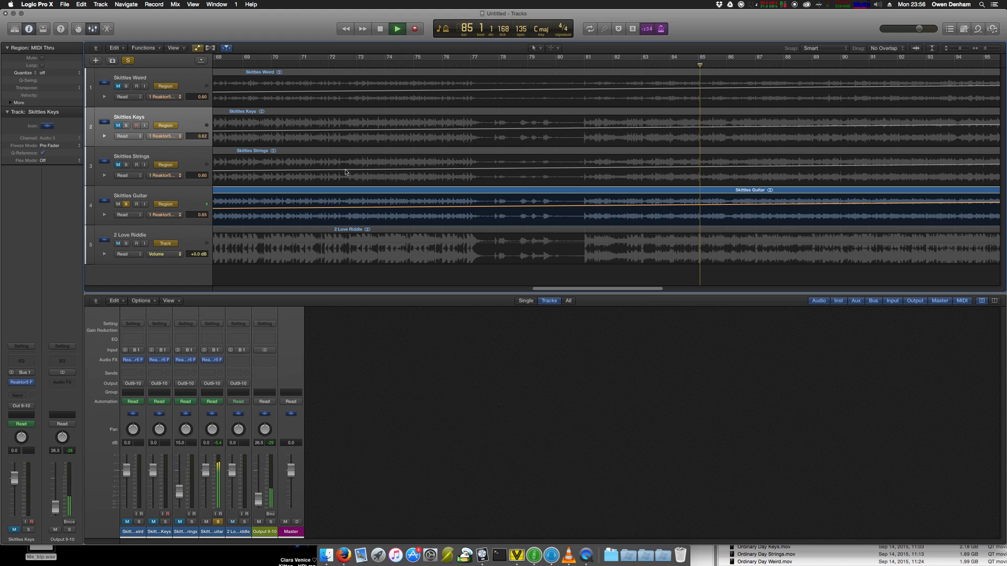
key(z)
key(space)
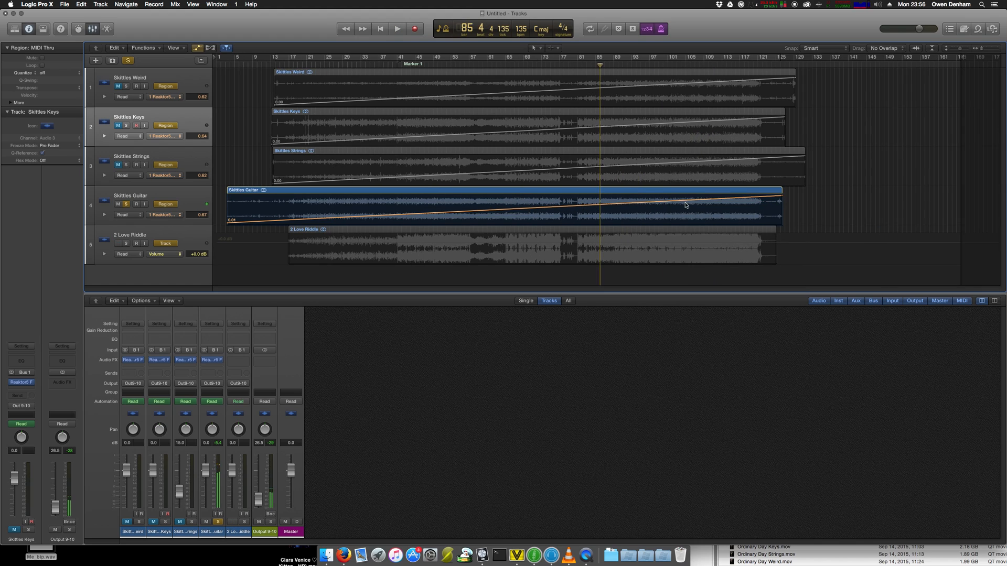
- Make Zoom the secondary pointer tool and adjust the time automation point at the end of the Skittles Guitar region
scroll(778, 204, up, 2)
click(786, 176)
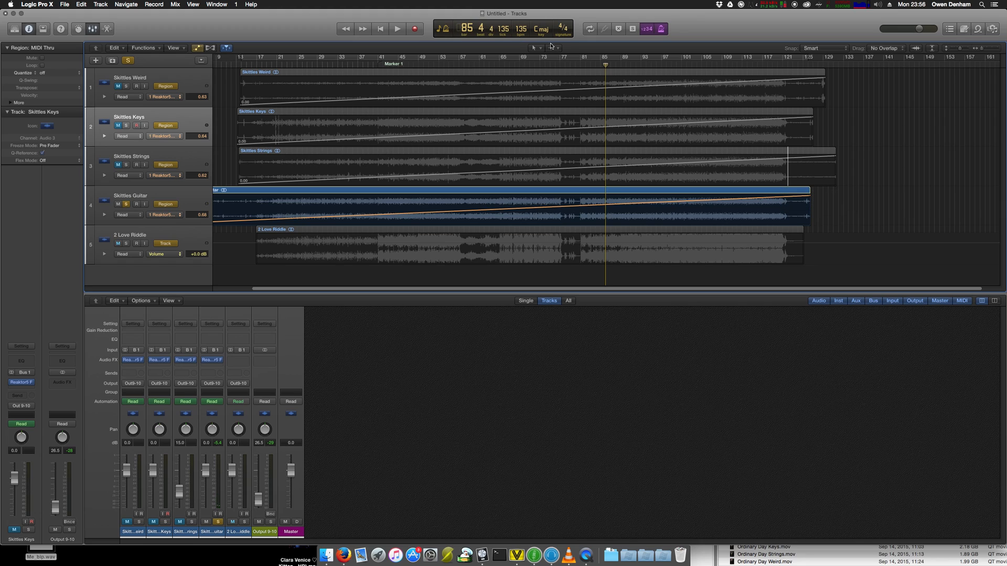
click(550, 47)
click(576, 140)
drag(859, 250, 780, 219)
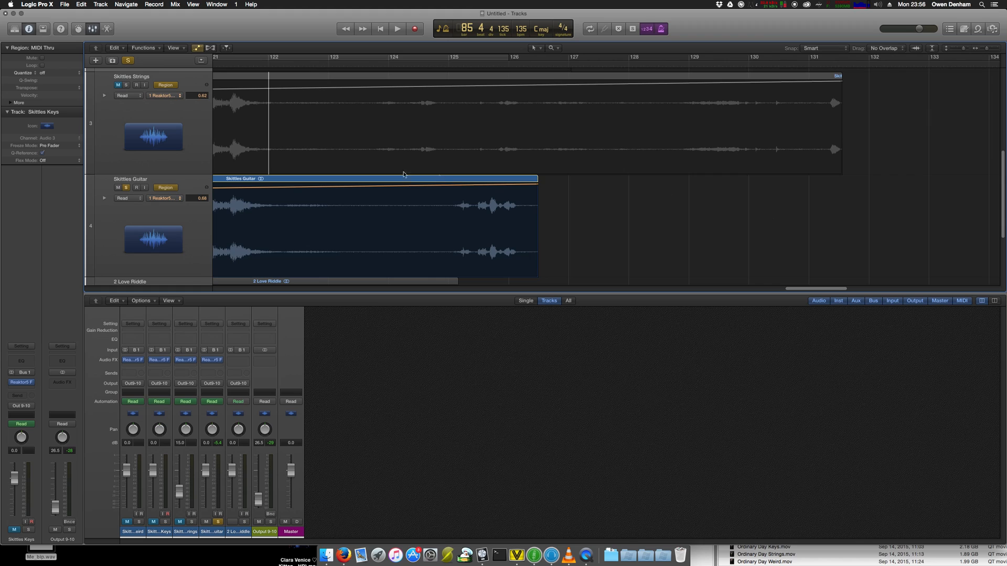
drag(537, 186, 537, 188)
- Lower the GuitarTime automation point at the start of the Skittles Guitar region to 0.00
scroll(484, 205, left, 5)
ctrl+alt+click(355, 191)
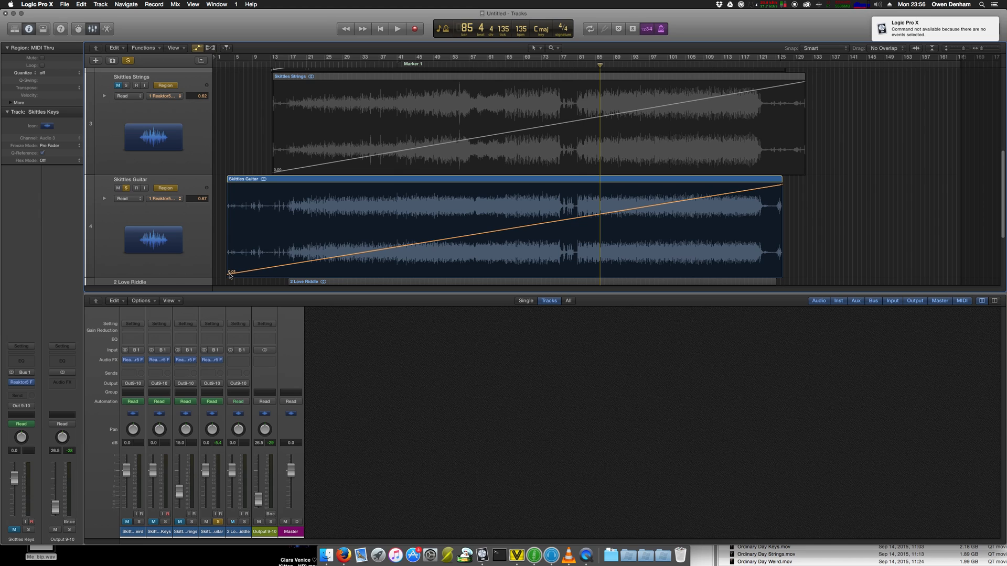
drag(229, 276, 228, 278)
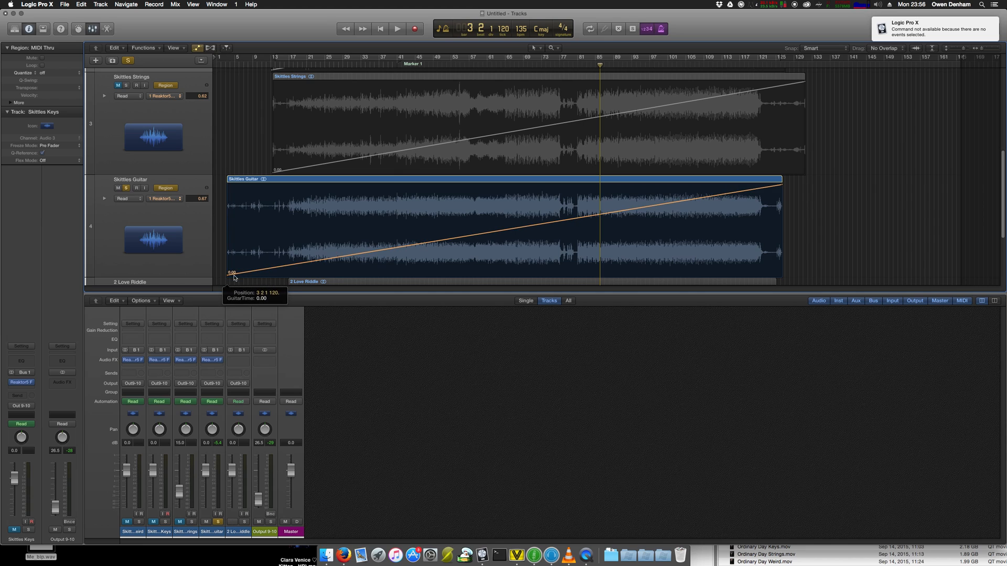
- Switch to VDMX and set the Guitar layer's composition mode to the CoreImage option Source Atop-VV
key(super+Tab)
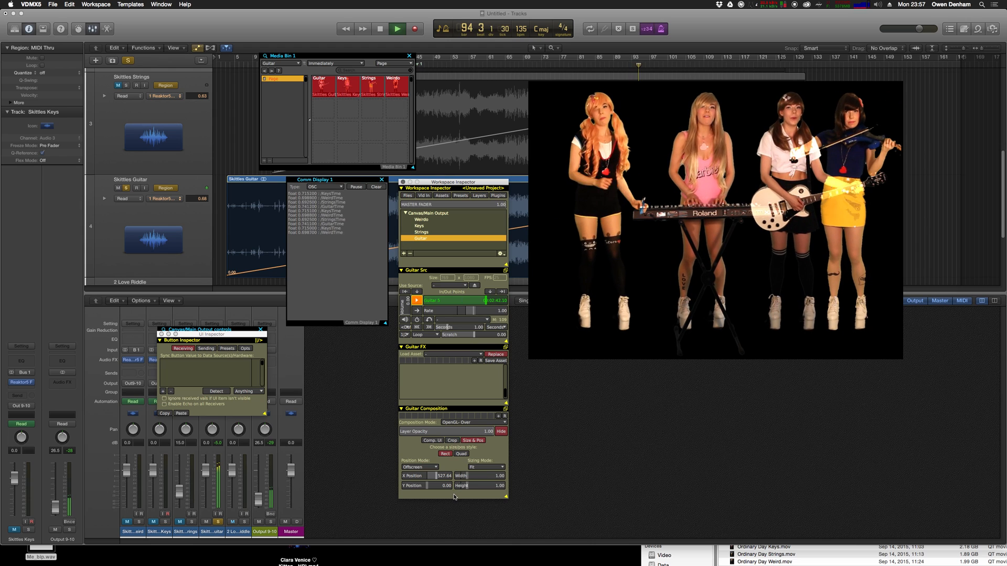
click(455, 424)
mouse_move(488, 446)
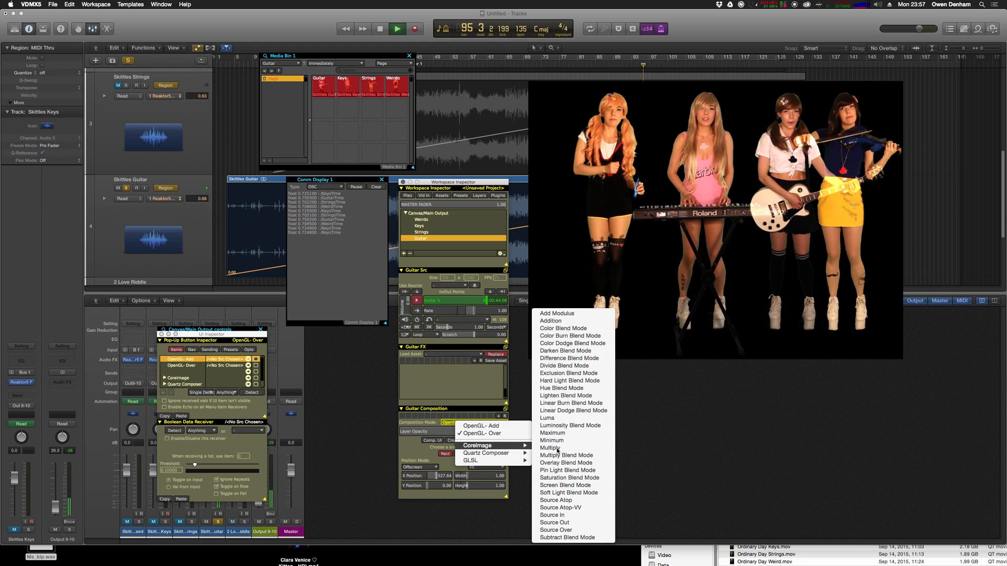
click(557, 508)
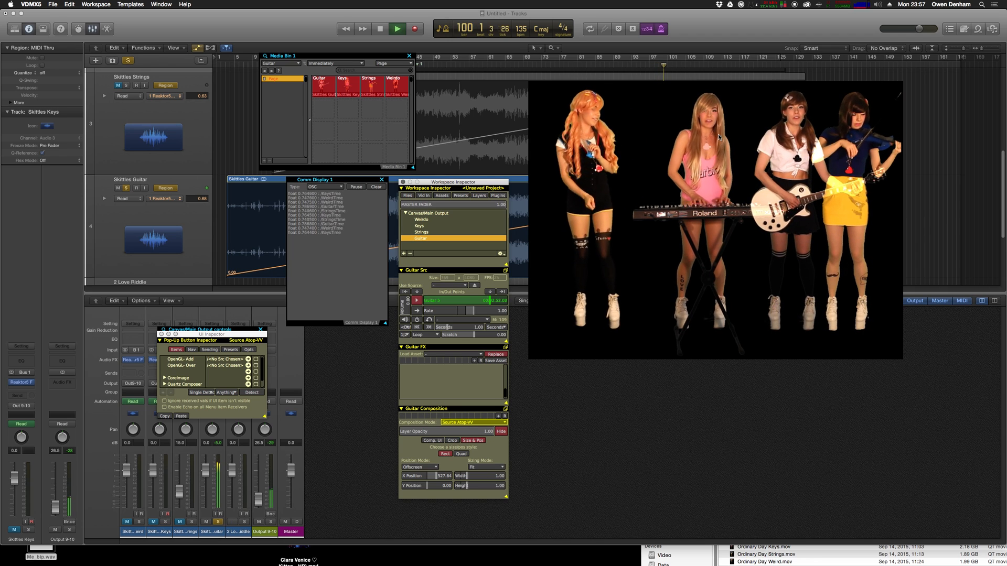
- Move the video output window clear of the Logic Pro X tracks and switch back to Logic Pro X
drag(698, 133, 763, 318)
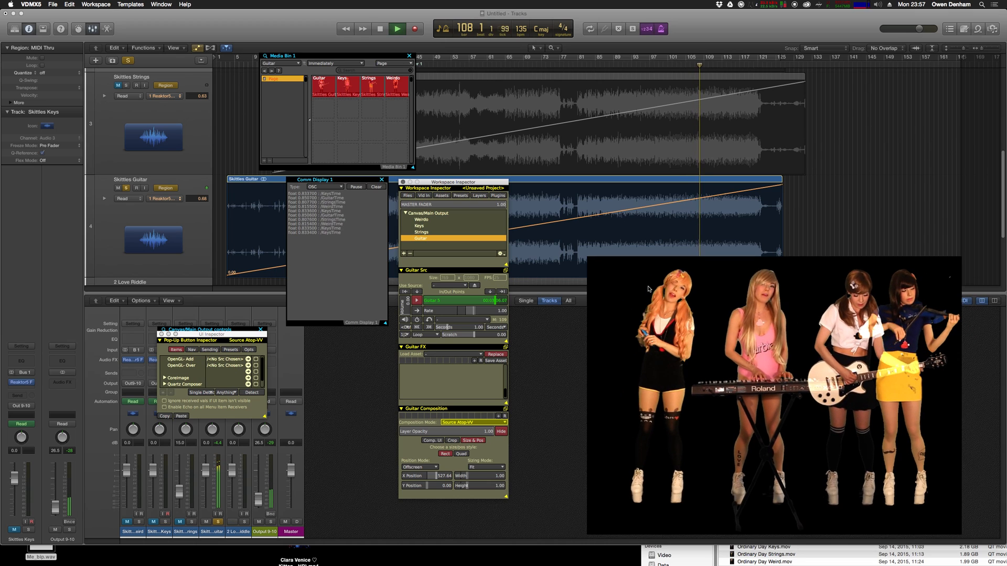
drag(677, 320, 706, 335)
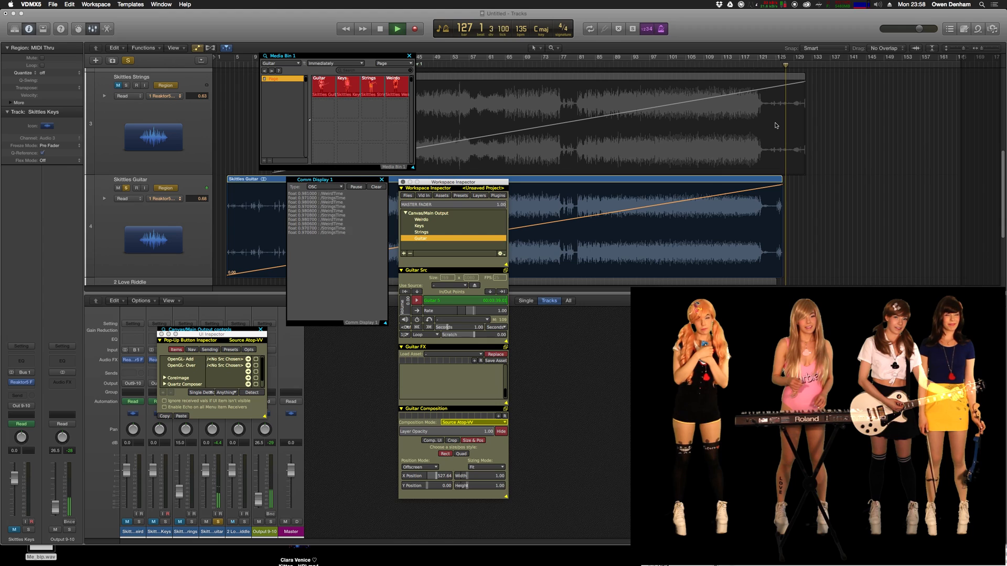
click(848, 156)
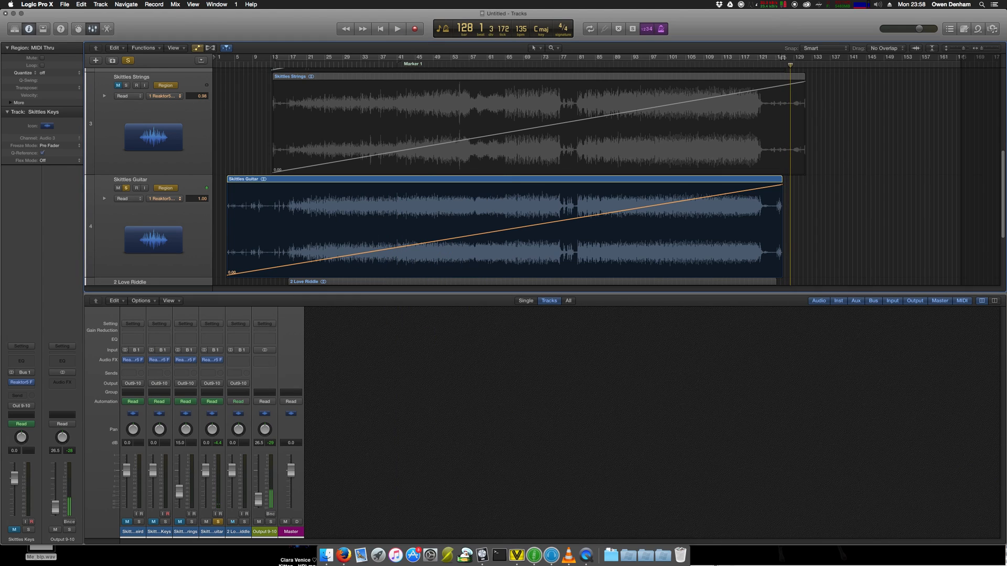